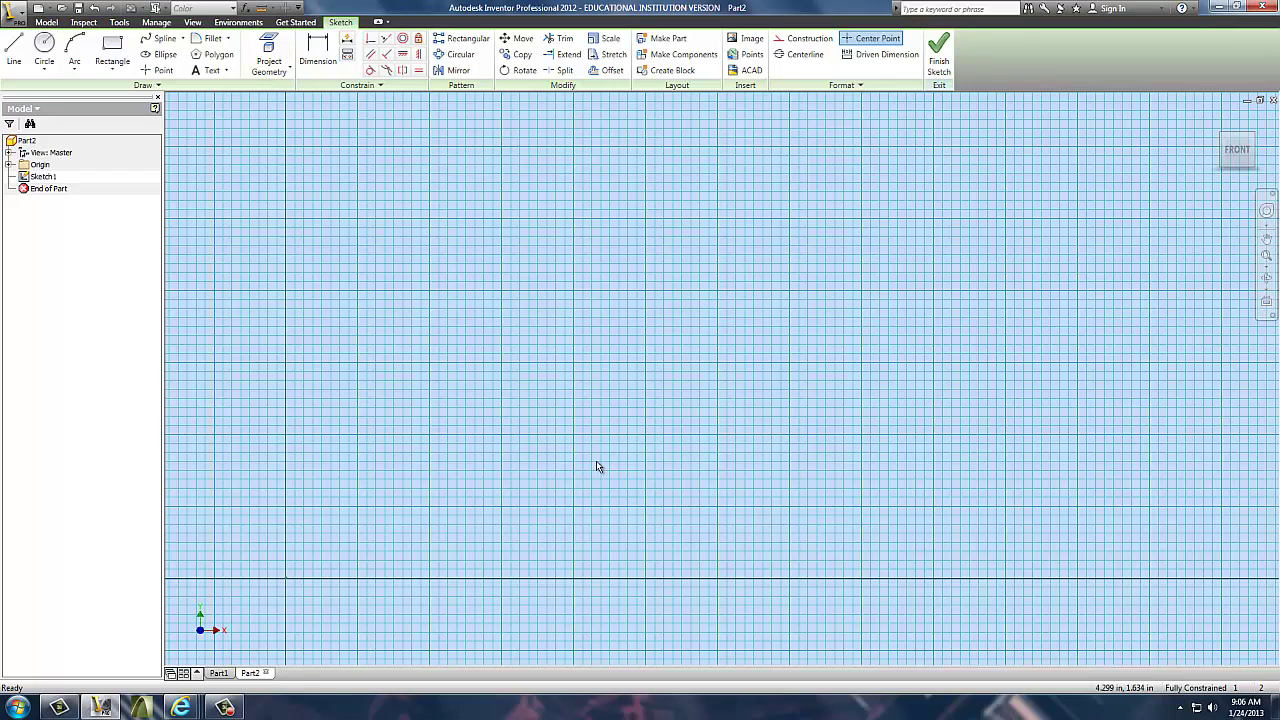
Step: Draw a horizontal two-point rectangle about 4.53 in wide and 0.54 in high, well above the origin
{"action": "left_click", "coordinate": [114, 53]}
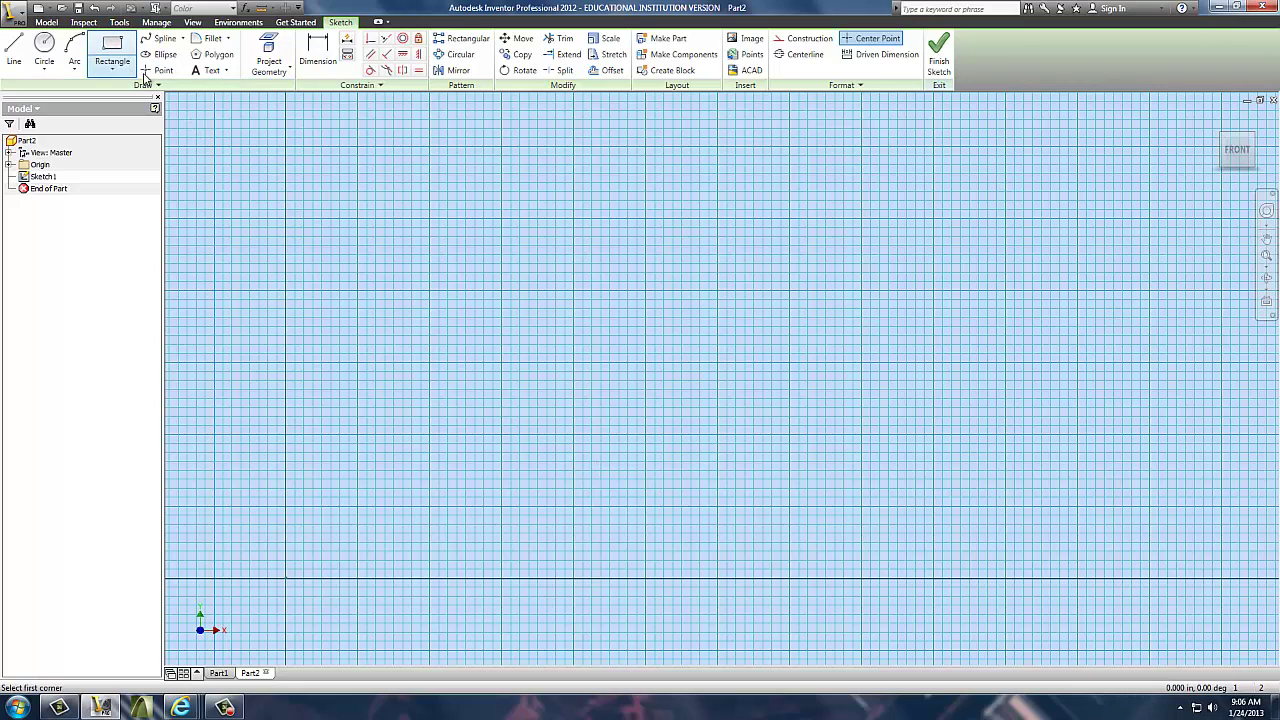
{"action": "left_click", "coordinate": [289, 260]}
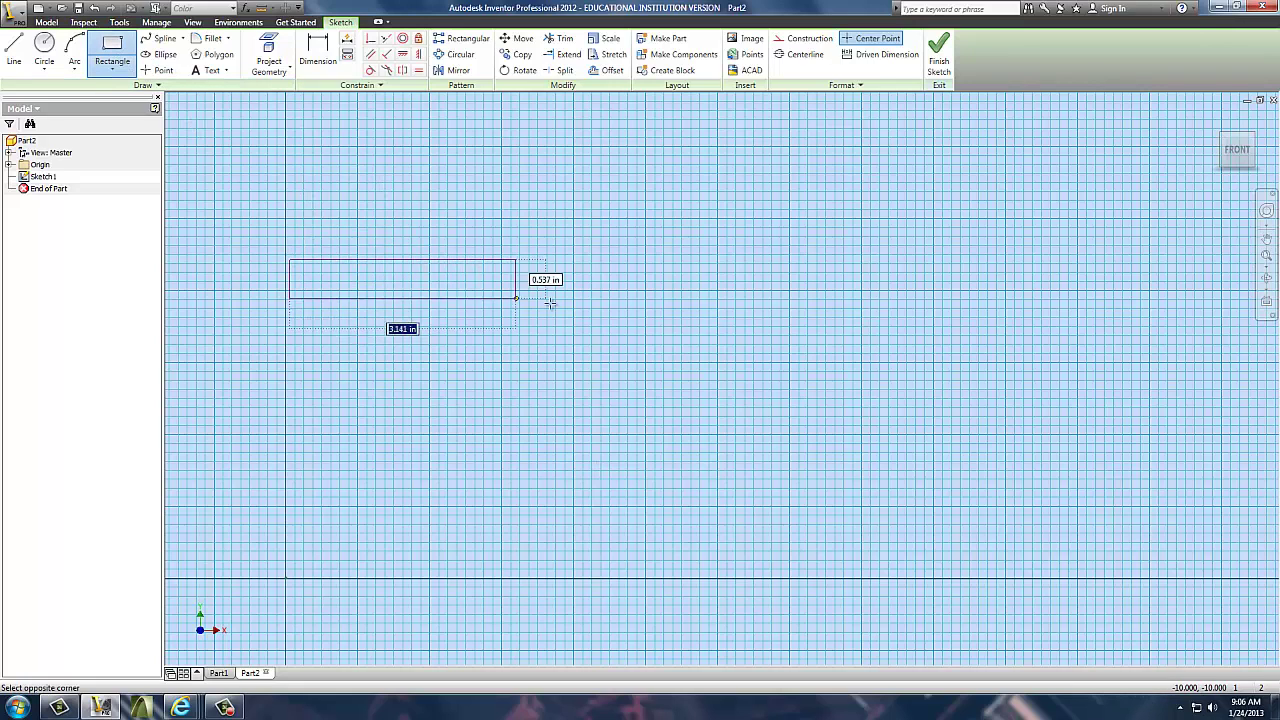
{"action": "left_click", "coordinate": [616, 297]}
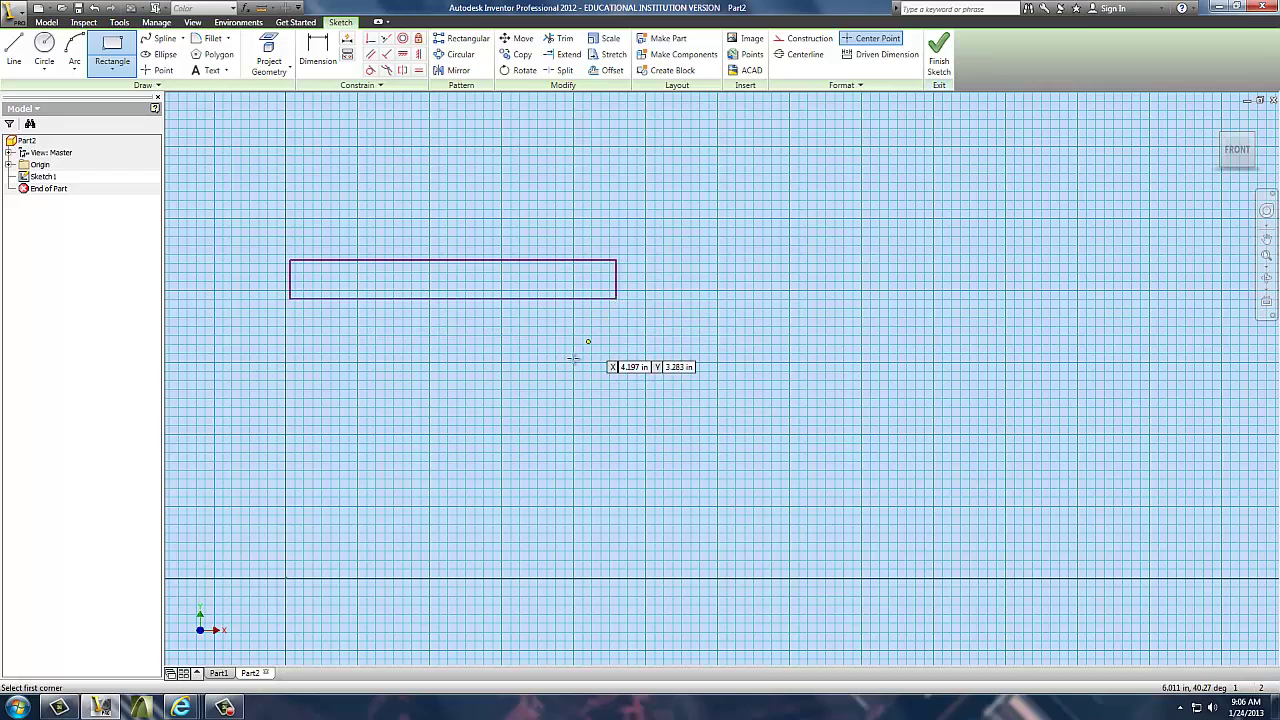
Step: Dimension the rectangle's top edge and set its length to 3.25 in
{"action": "left_click", "coordinate": [322, 52]}
{"action": "left_click", "coordinate": [423, 261]}
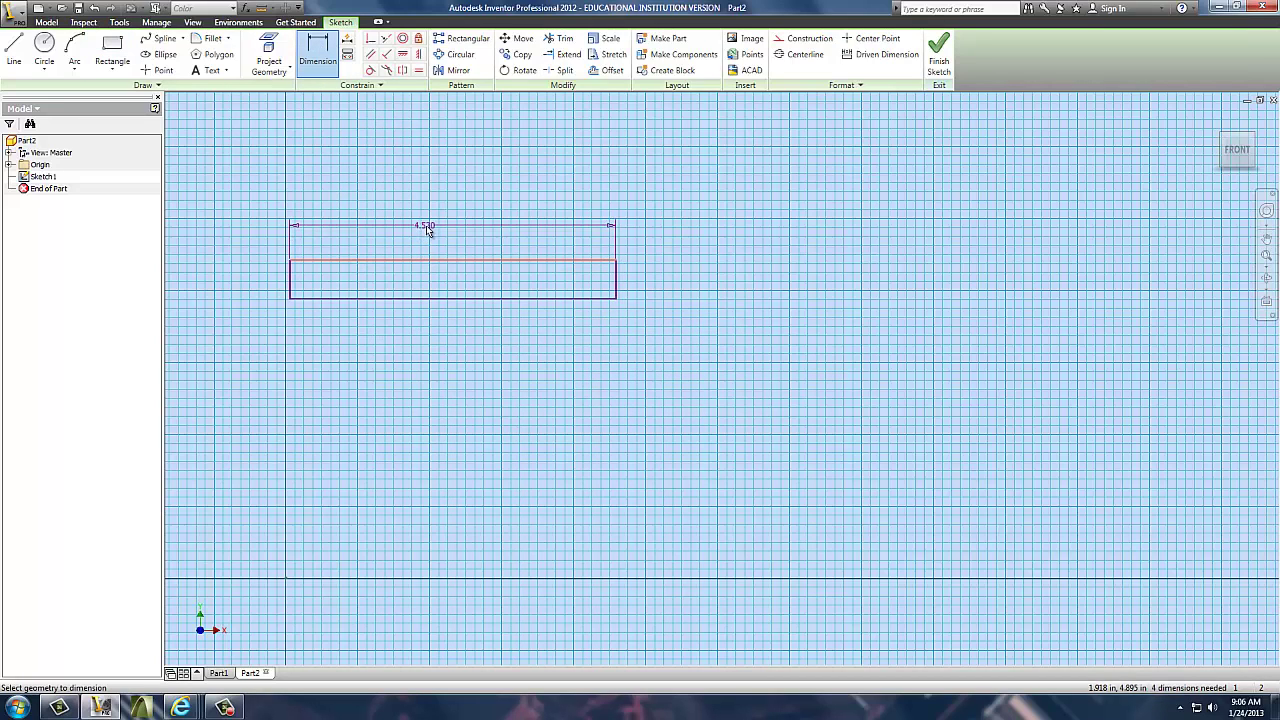
{"action": "left_click", "coordinate": [428, 229]}
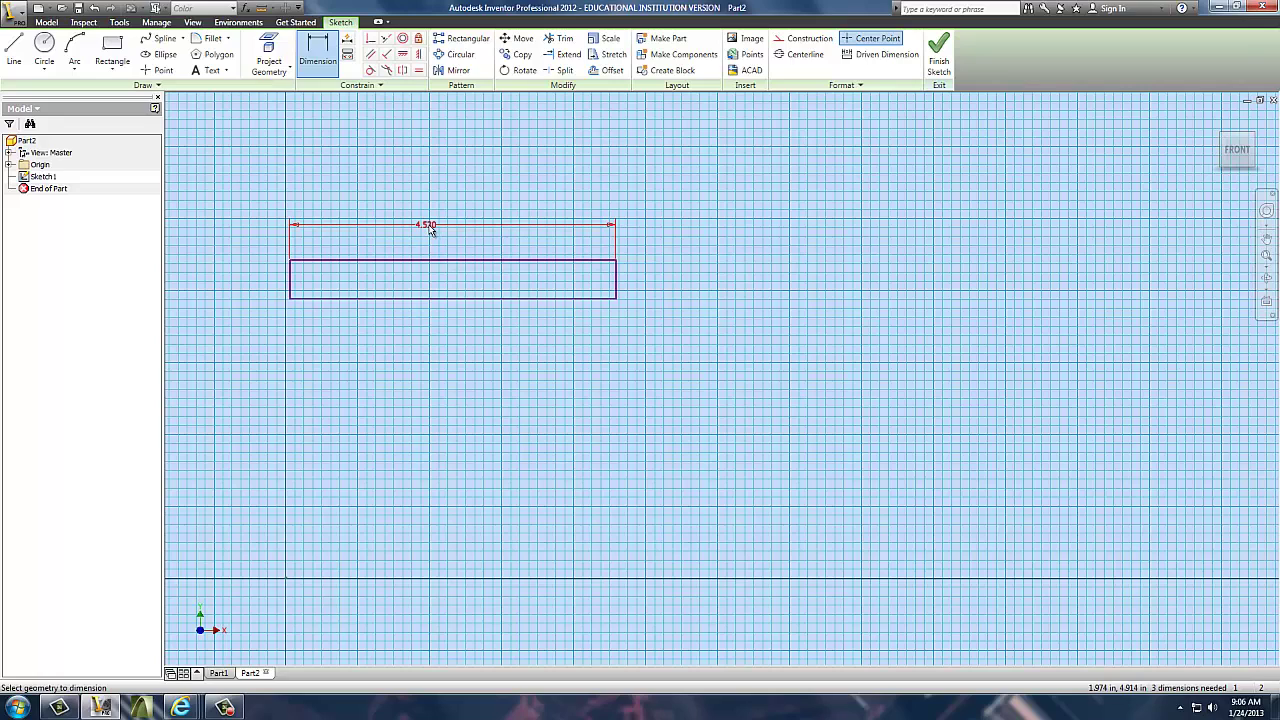
{"action": "left_click", "coordinate": [430, 228]}
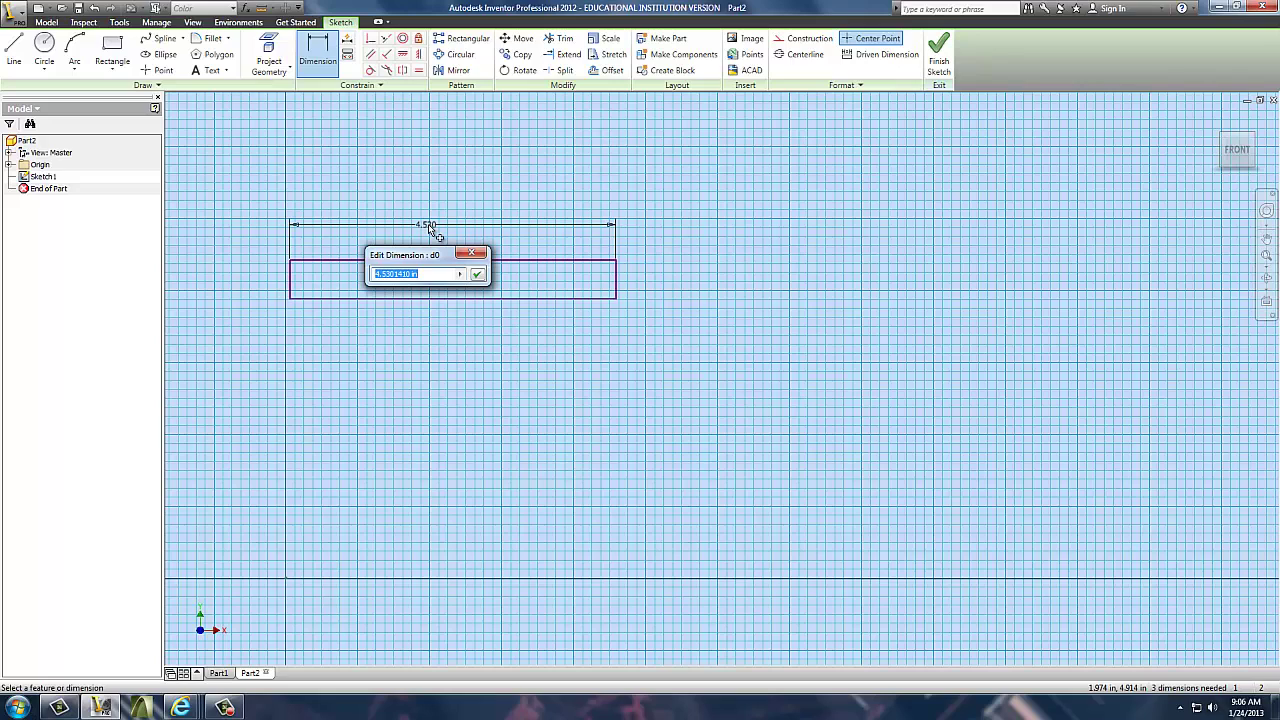
{"action": "type", "text": "3.25"}
{"action": "key", "text": "Return"}
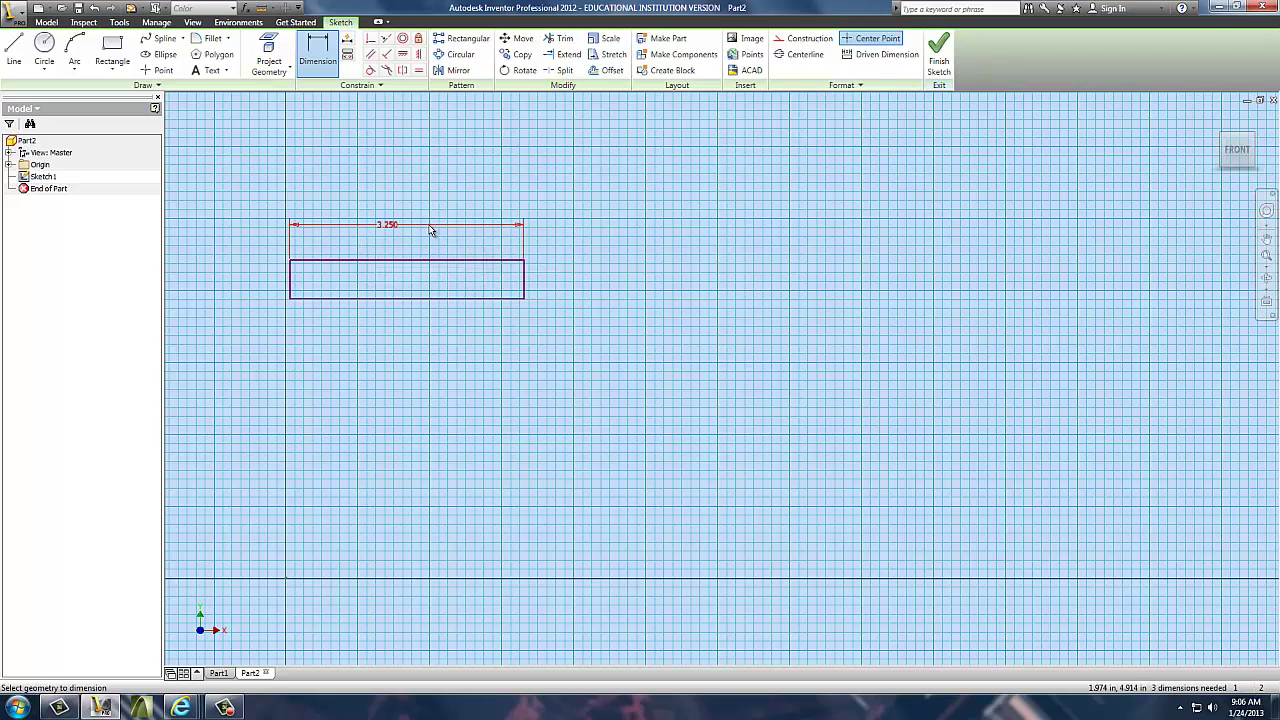
Step: Dimension the rectangle's right edge and set the height to .375 in
{"action": "left_click", "coordinate": [525, 282]}
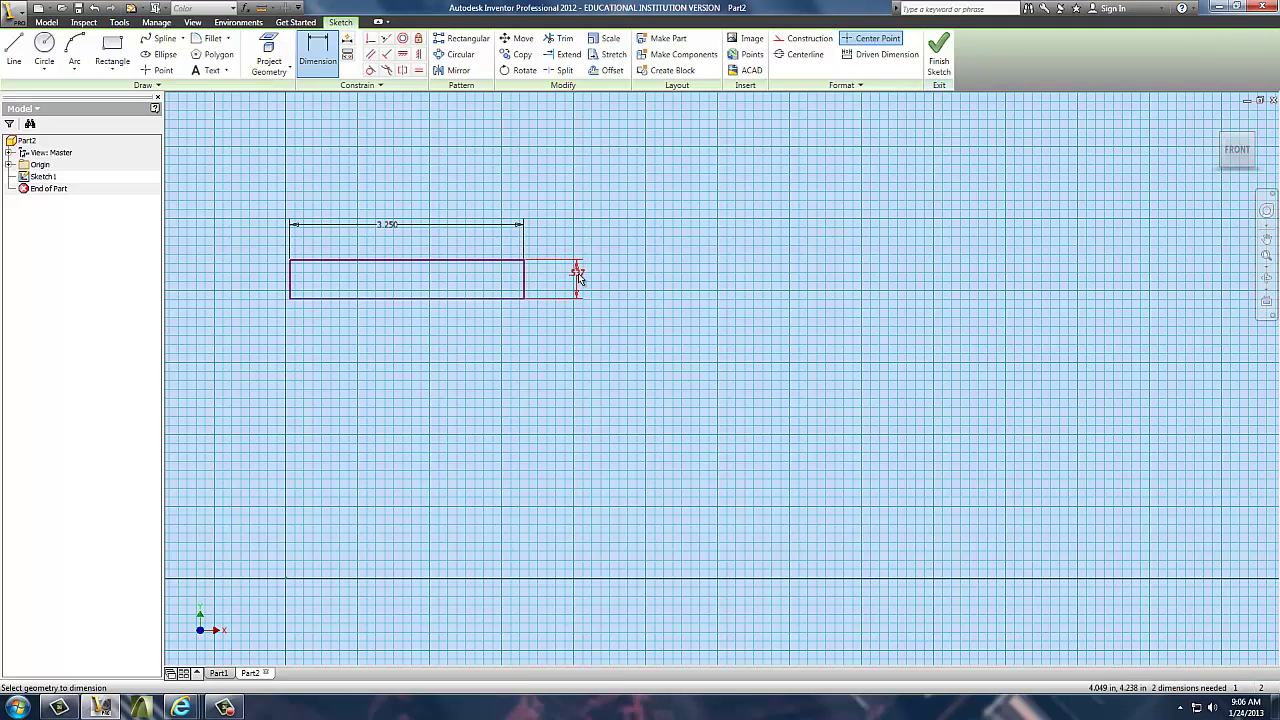
{"action": "left_click", "coordinate": [578, 276]}
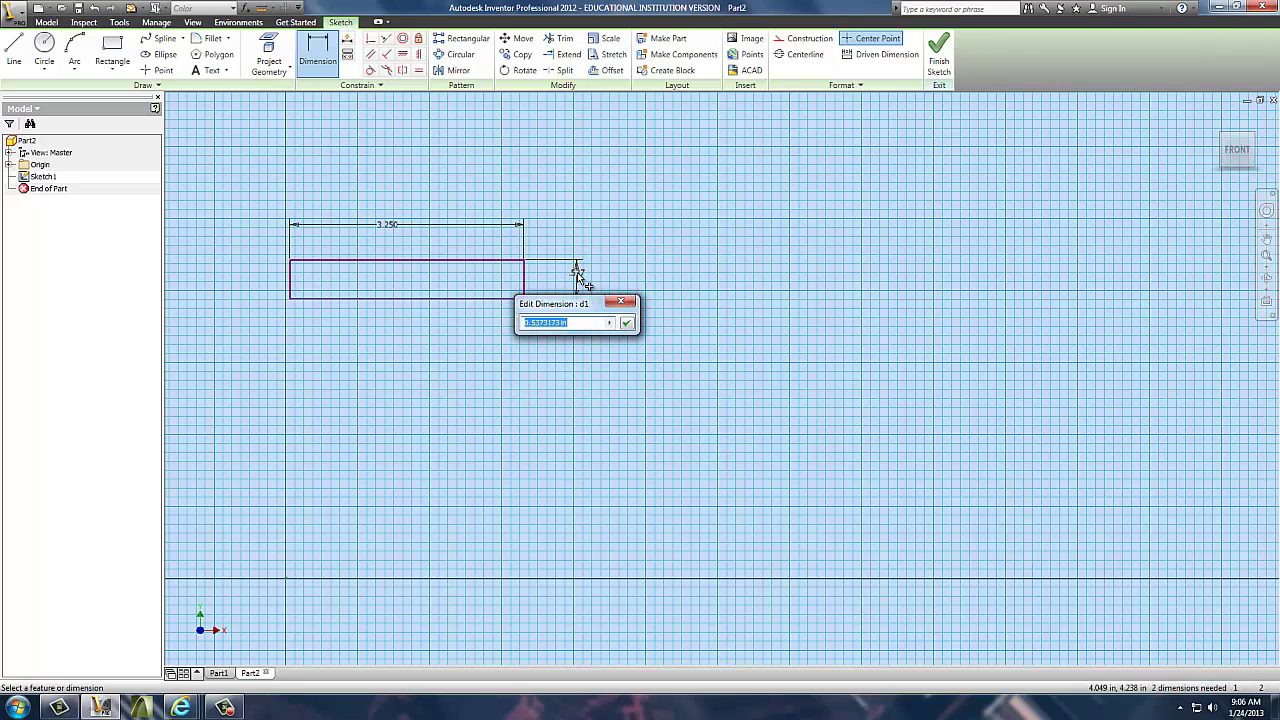
{"action": "type", "text": ".375"}
{"action": "key", "text": "Return"}
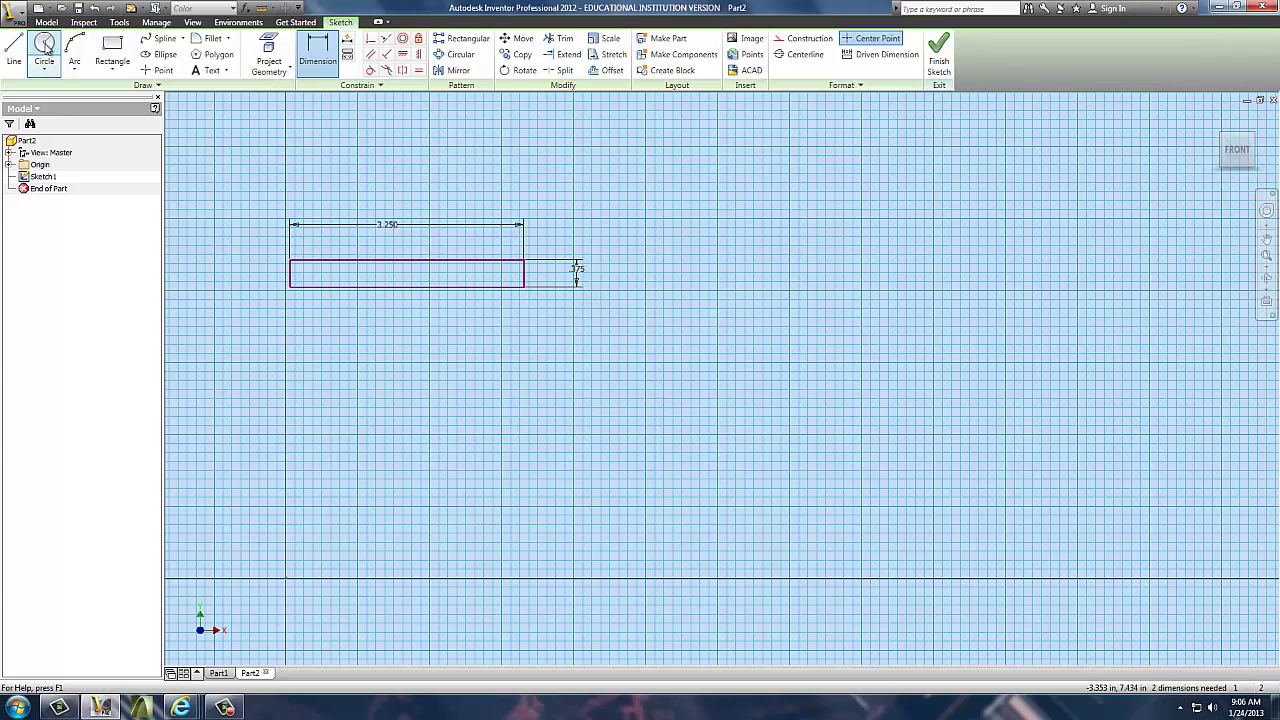
Step: Draw a center-point circle about 1.75 in in diameter below the rectangle, with its center aligned to the rectangle's midpoint
{"action": "left_click", "coordinate": [46, 50]}
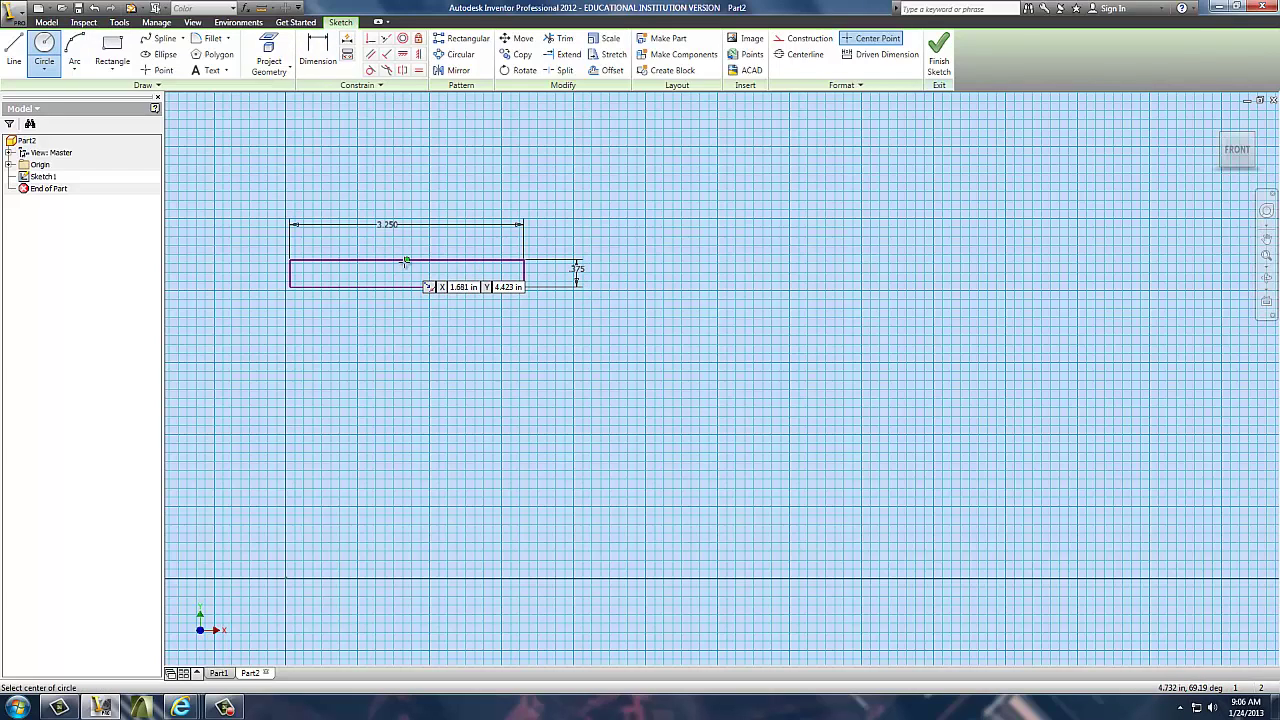
{"action": "left_click", "coordinate": [406, 455]}
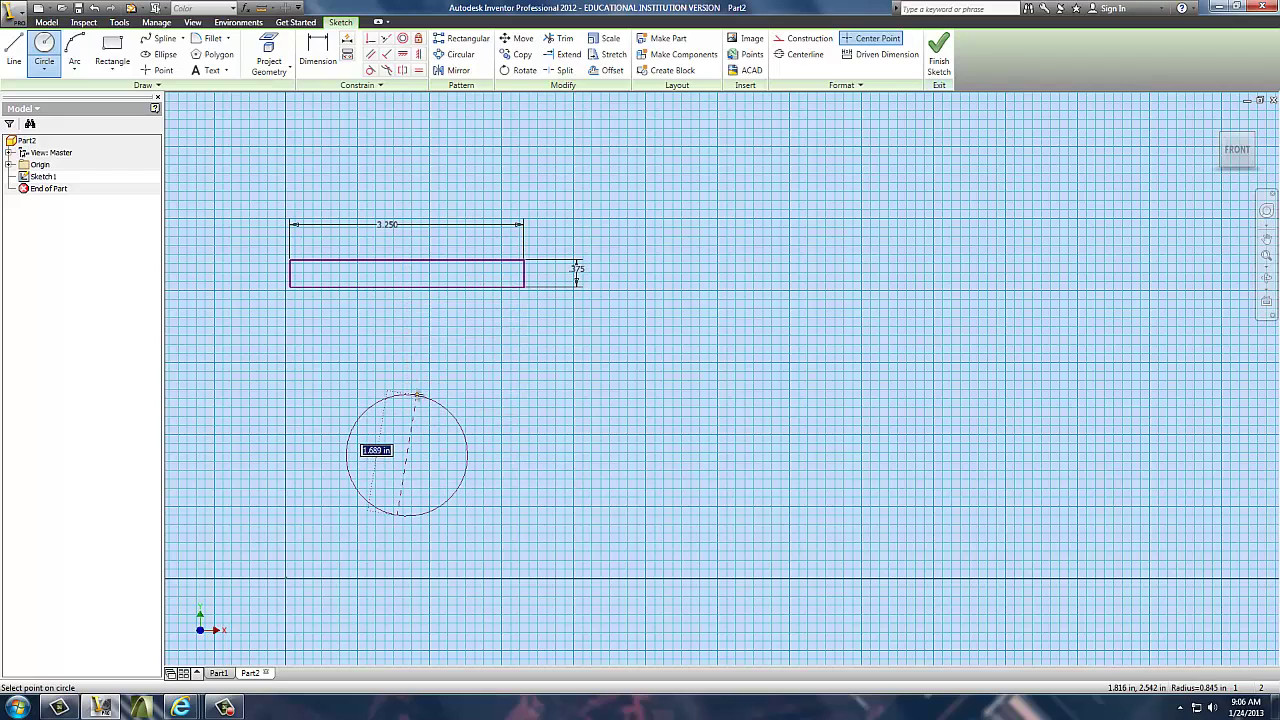
{"action": "left_click", "coordinate": [417, 392]}
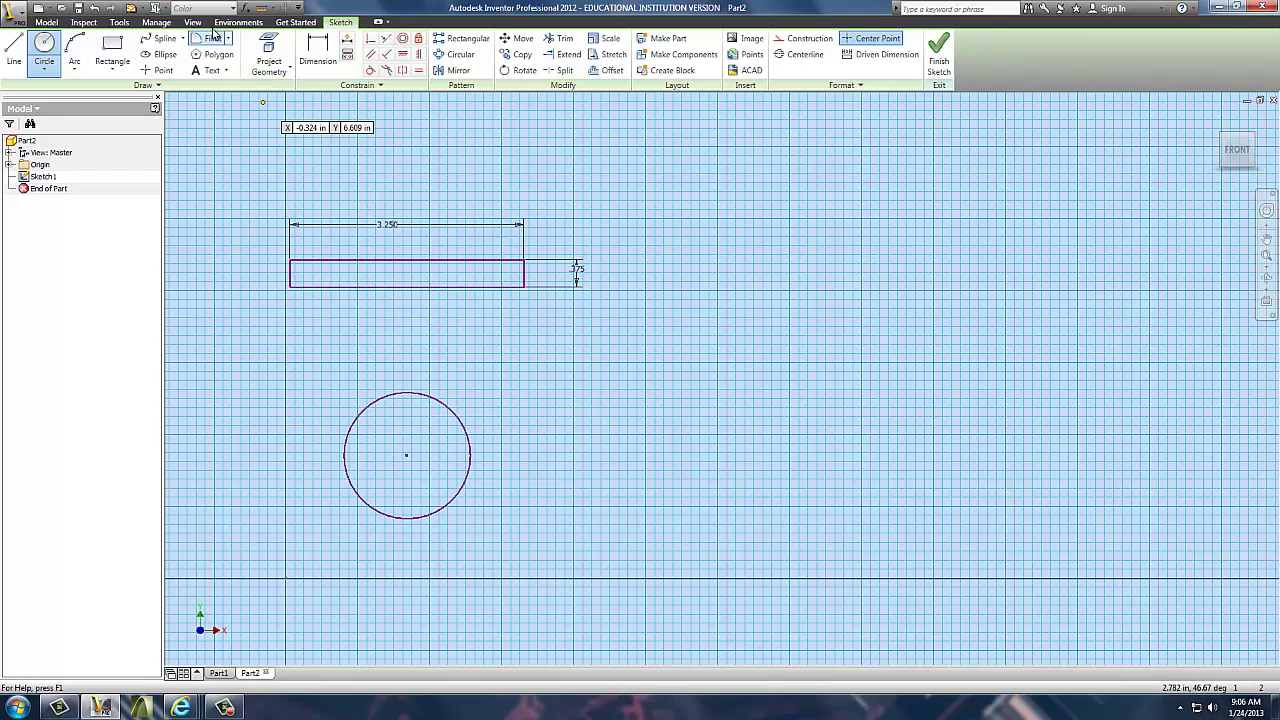
Step: Dimension the vertical distance from the circle's center to the rectangle's lower right corner and set it to 2 in
{"action": "left_click", "coordinate": [318, 52]}
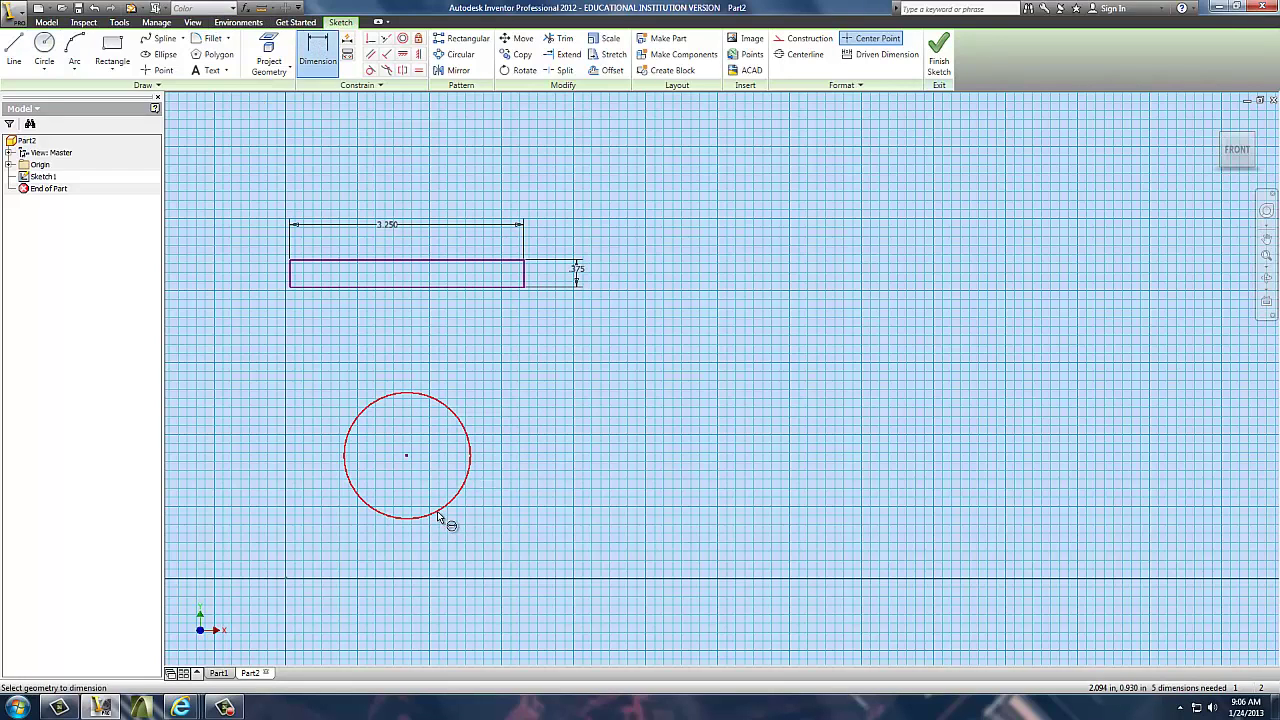
{"action": "left_click", "coordinate": [407, 456]}
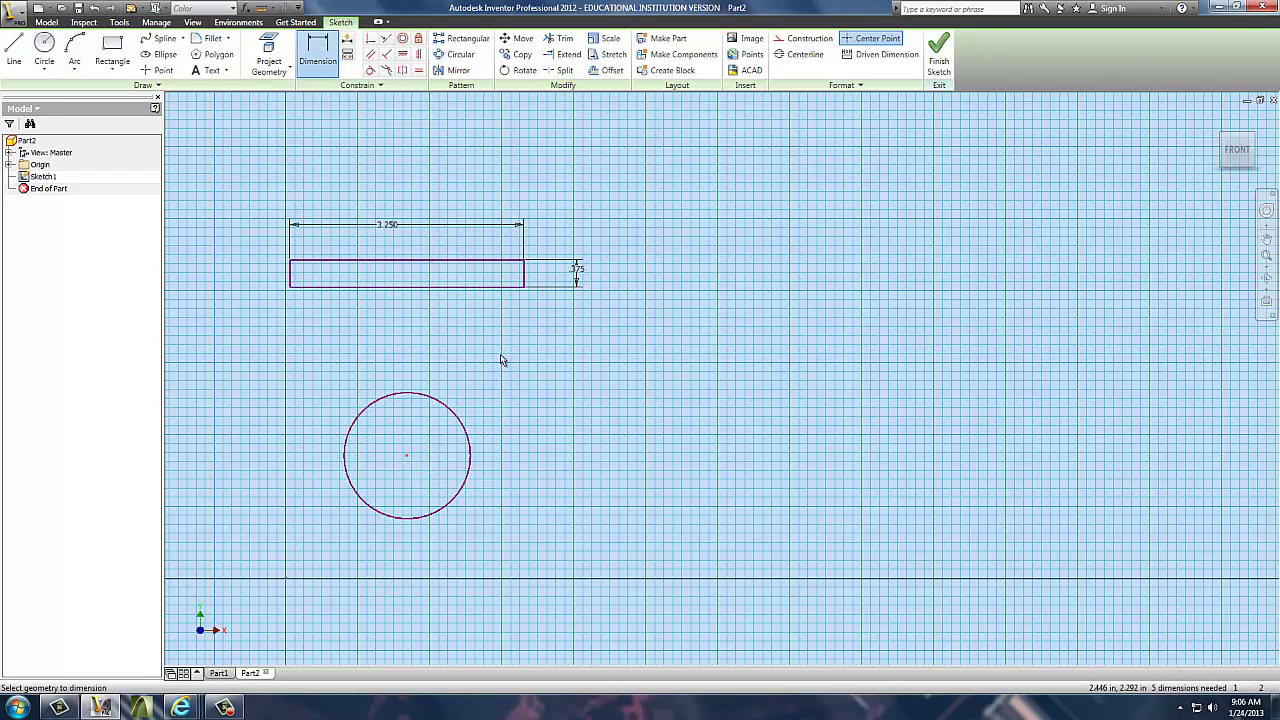
{"action": "left_click", "coordinate": [524, 288]}
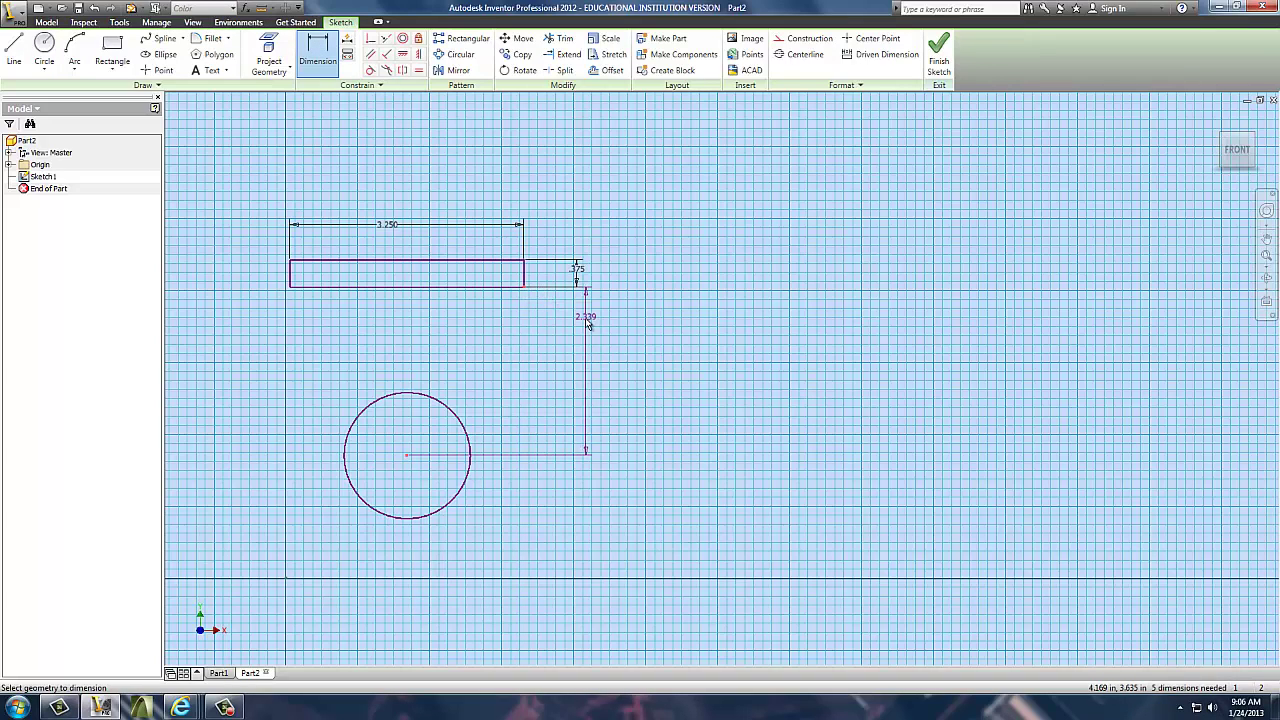
{"action": "left_click", "coordinate": [577, 353]}
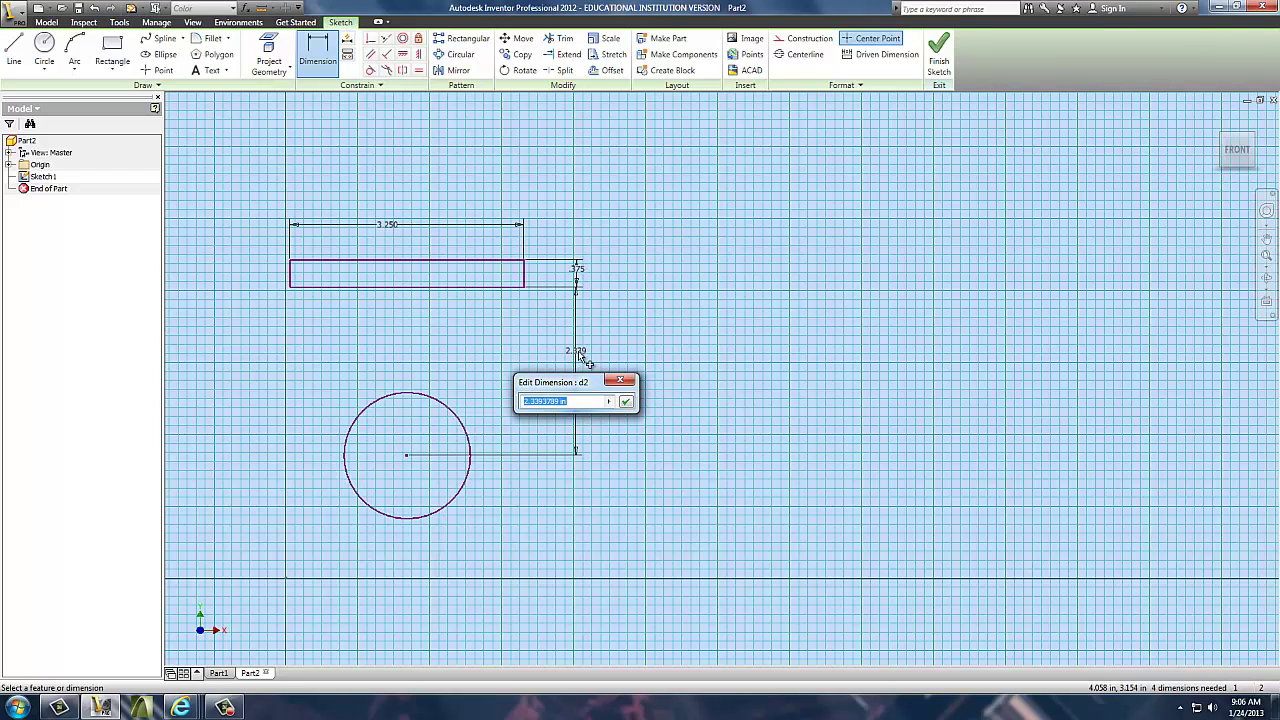
{"action": "type", "text": "2"}
{"action": "key", "text": "Return"}
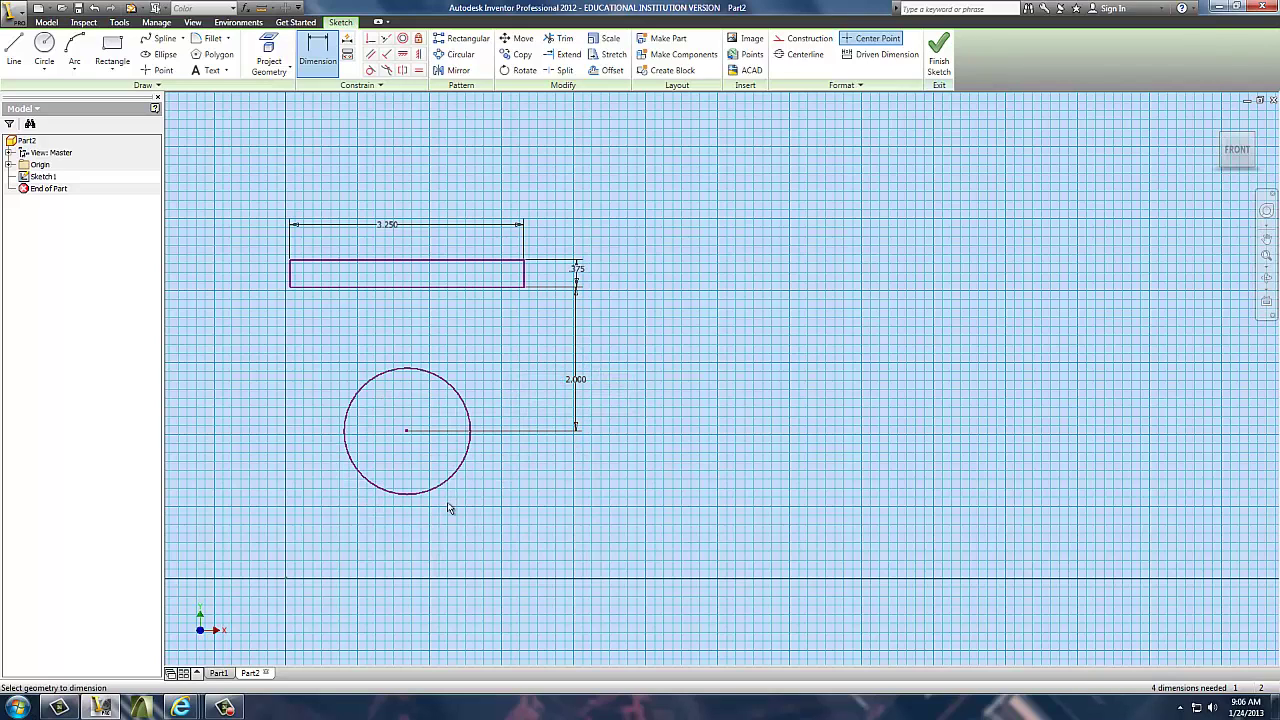
Step: Dimension the circle and set its diameter to 1.5 in
{"action": "left_click", "coordinate": [449, 485]}
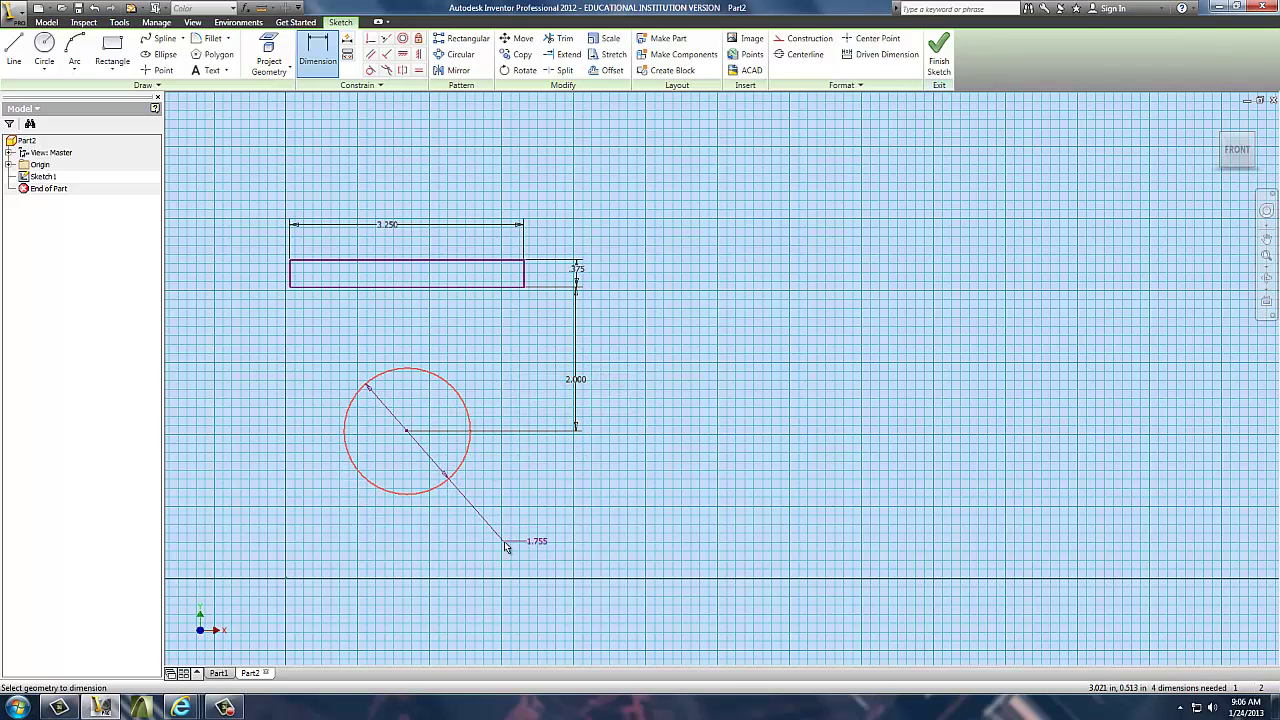
{"action": "left_click", "coordinate": [507, 542]}
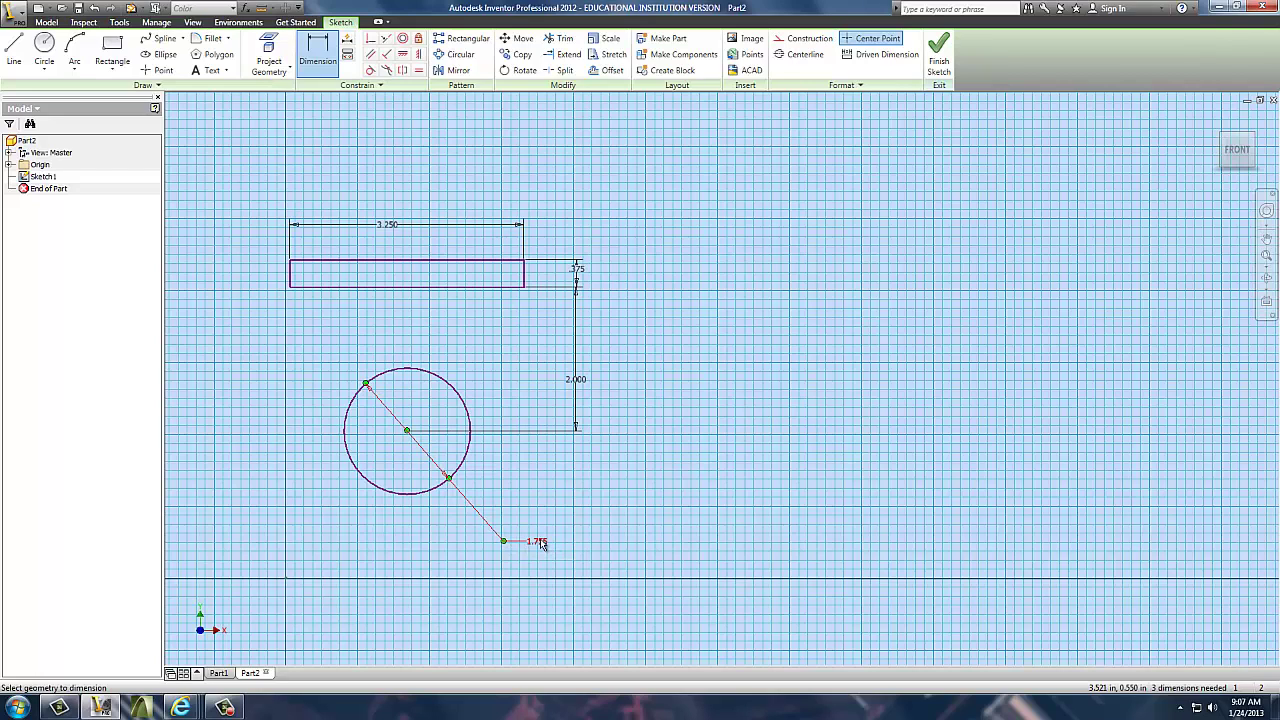
{"action": "left_click", "coordinate": [540, 542]}
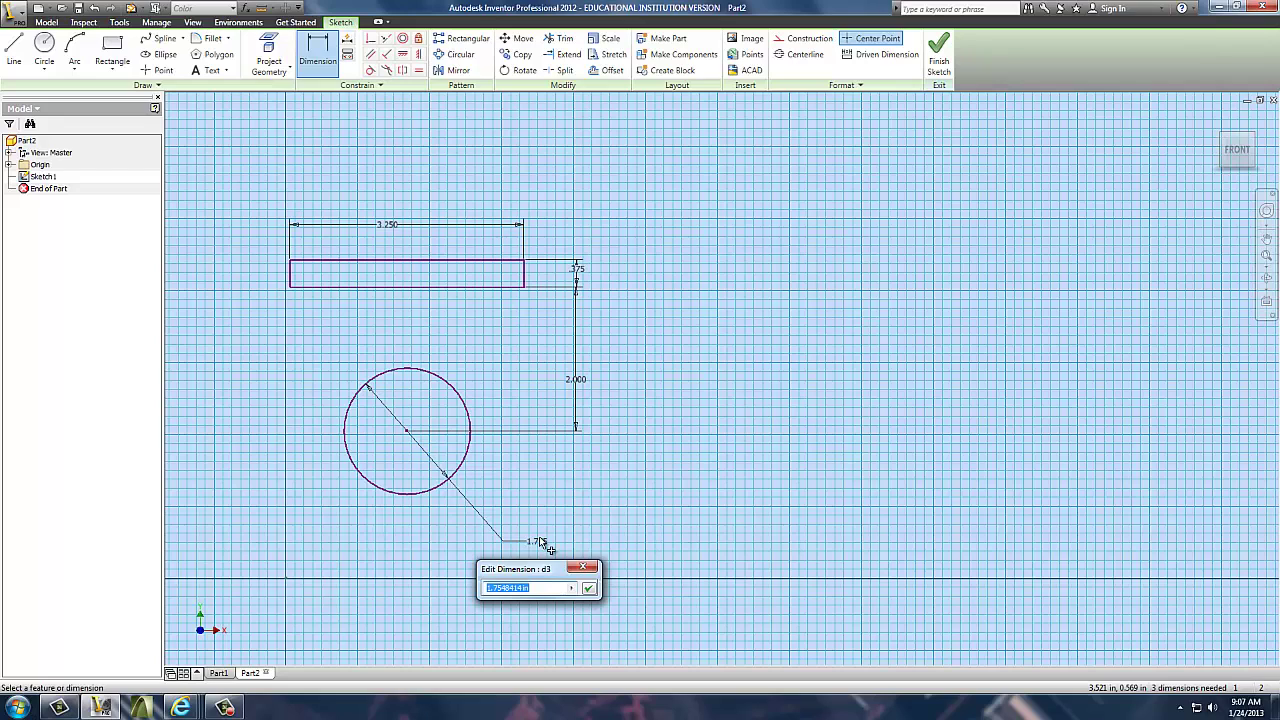
{"action": "type", "text": "1.5"}
{"action": "key", "text": "Return"}
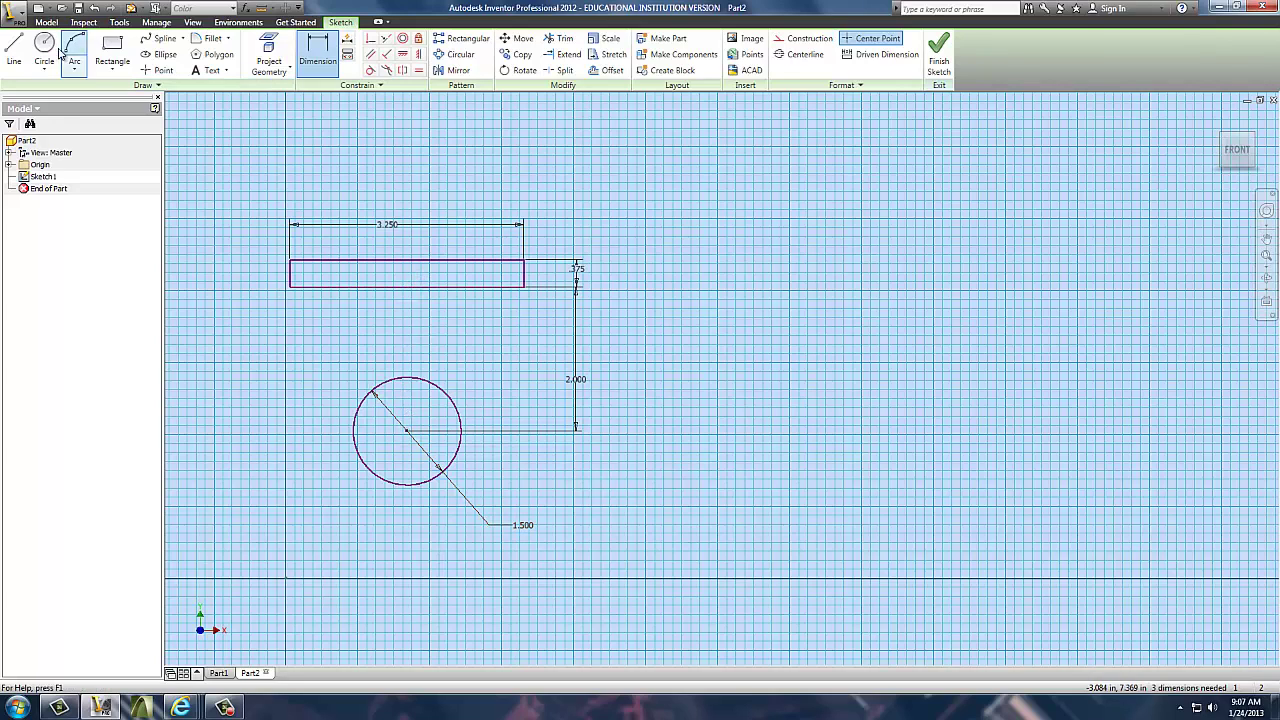
Step: Draw two slanted lines from the rectangle's lower corners to the left and right sides of the circle
{"action": "left_click", "coordinate": [15, 54]}
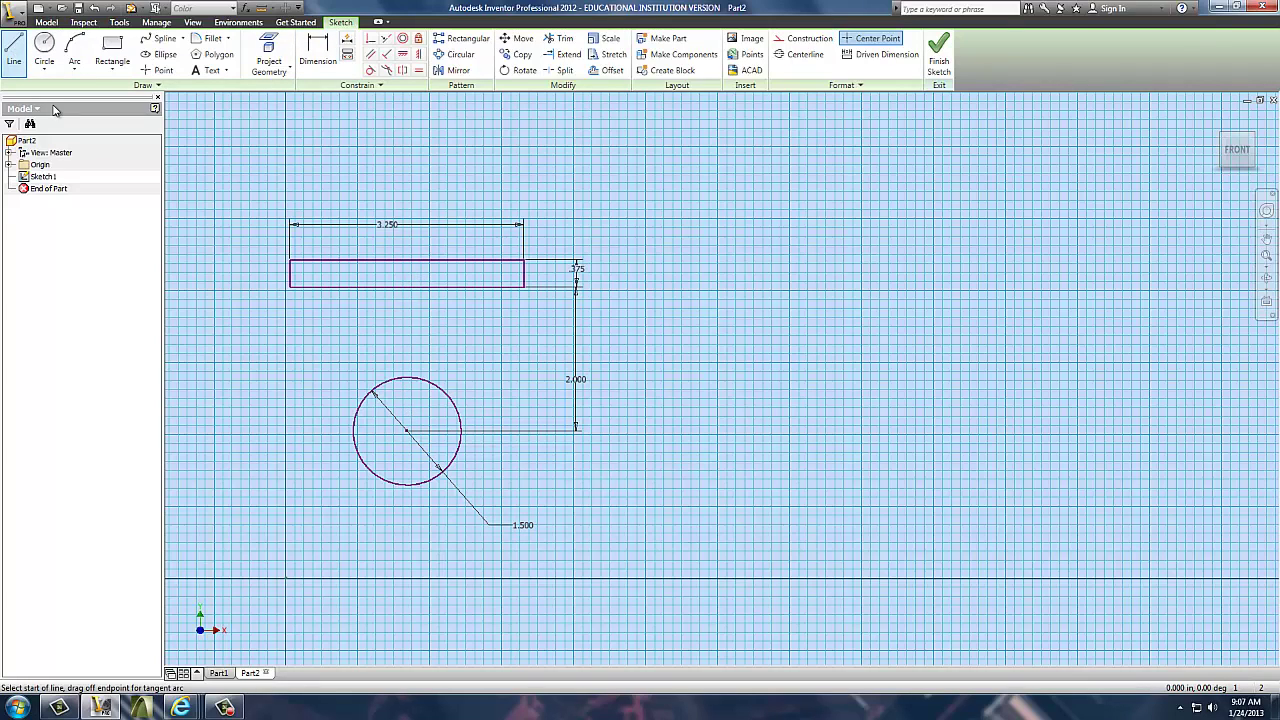
{"action": "left_click", "coordinate": [290, 287]}
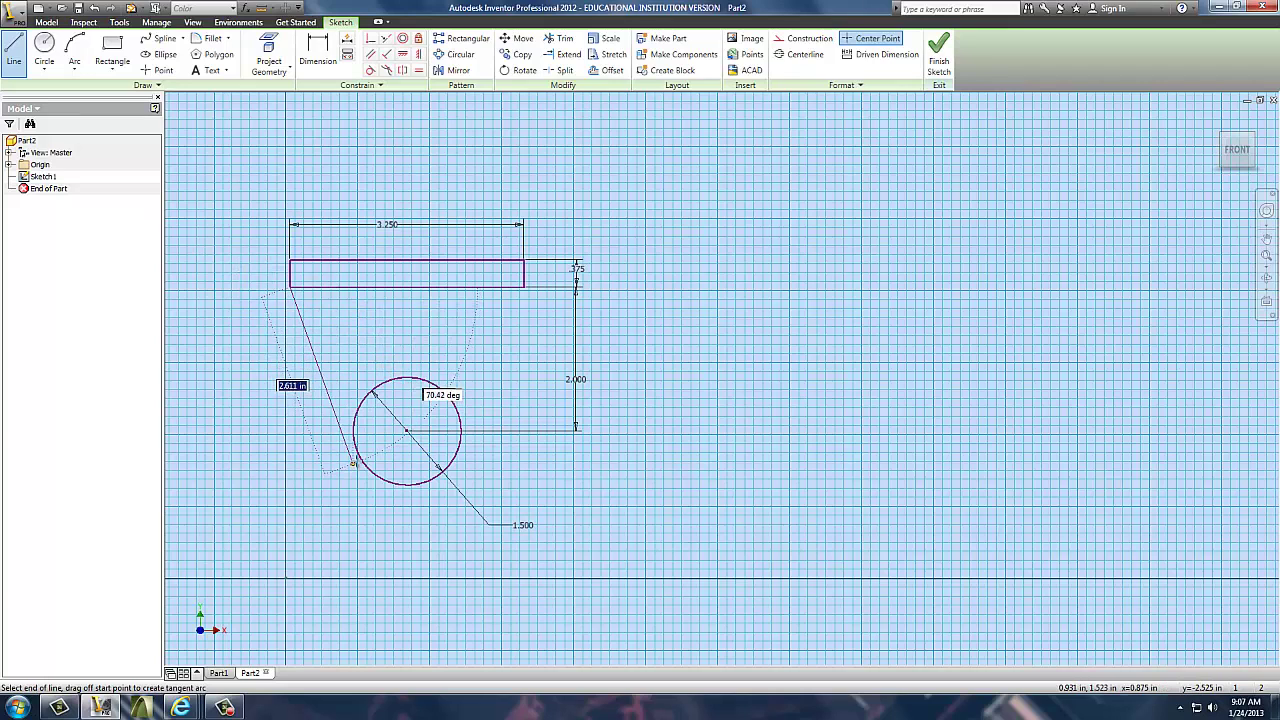
{"action": "double_click", "coordinate": [357, 447]}
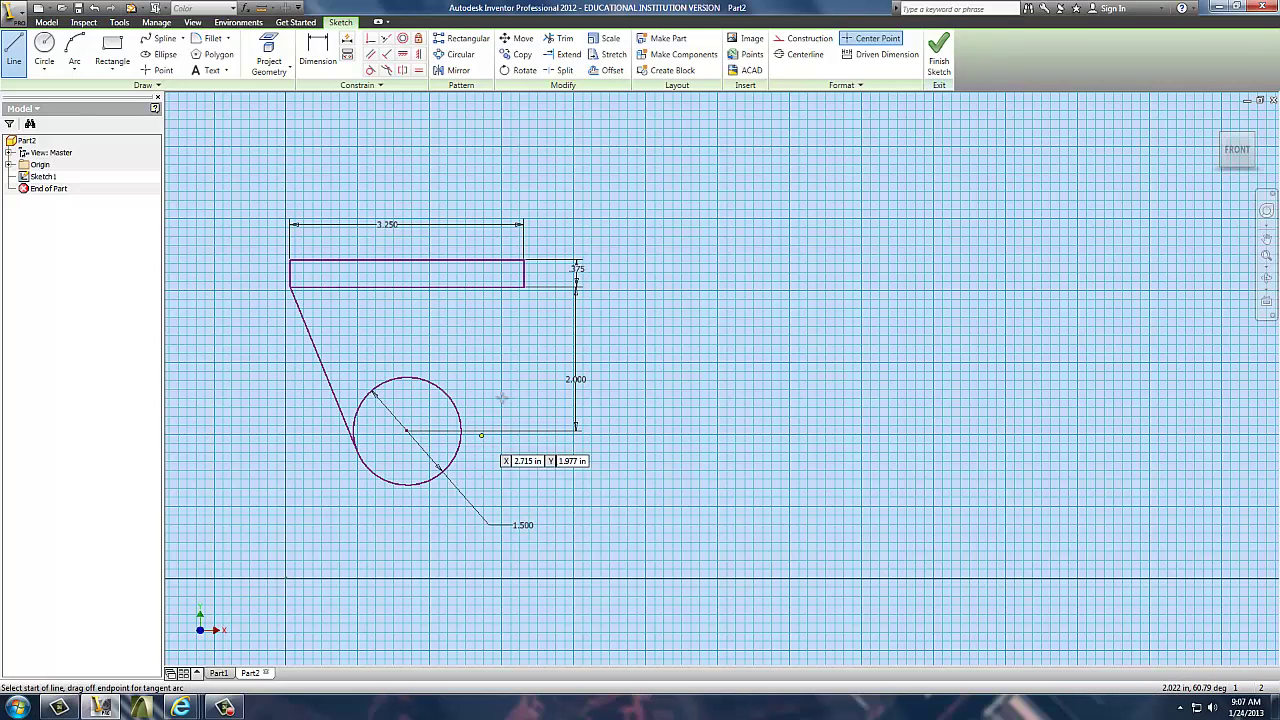
{"action": "left_click", "coordinate": [523, 287]}
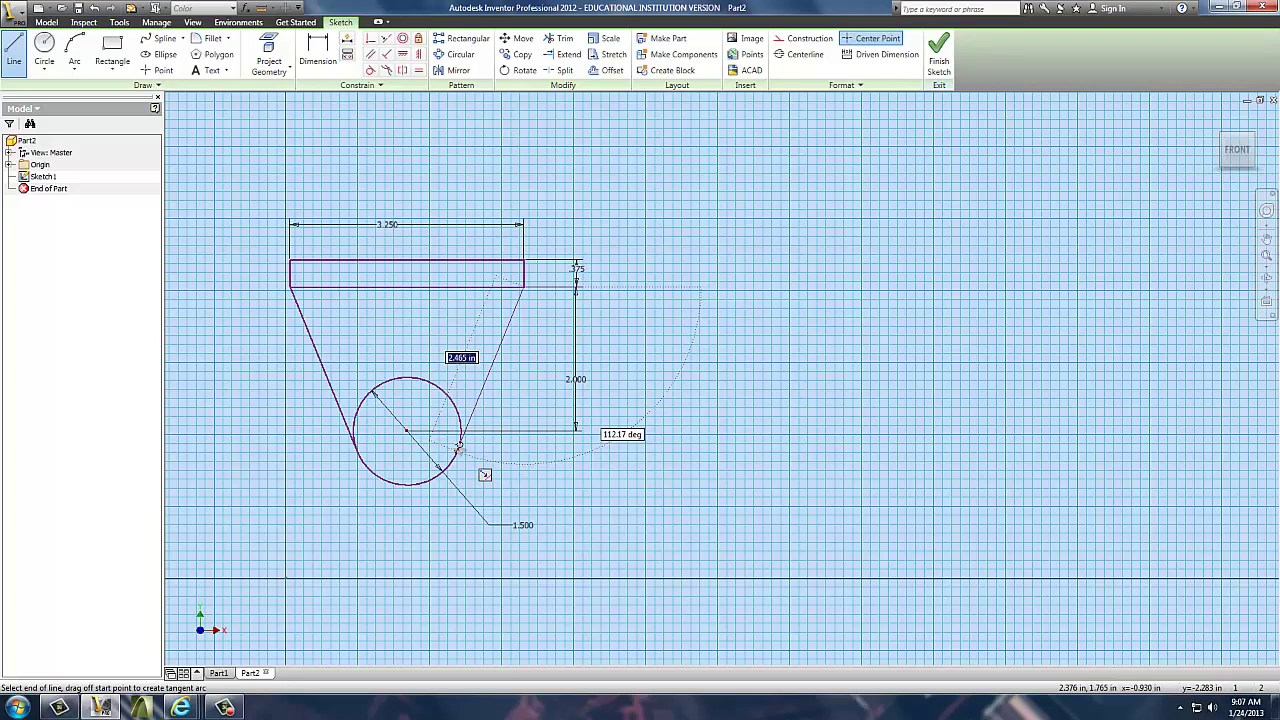
{"action": "double_click", "coordinate": [459, 447]}
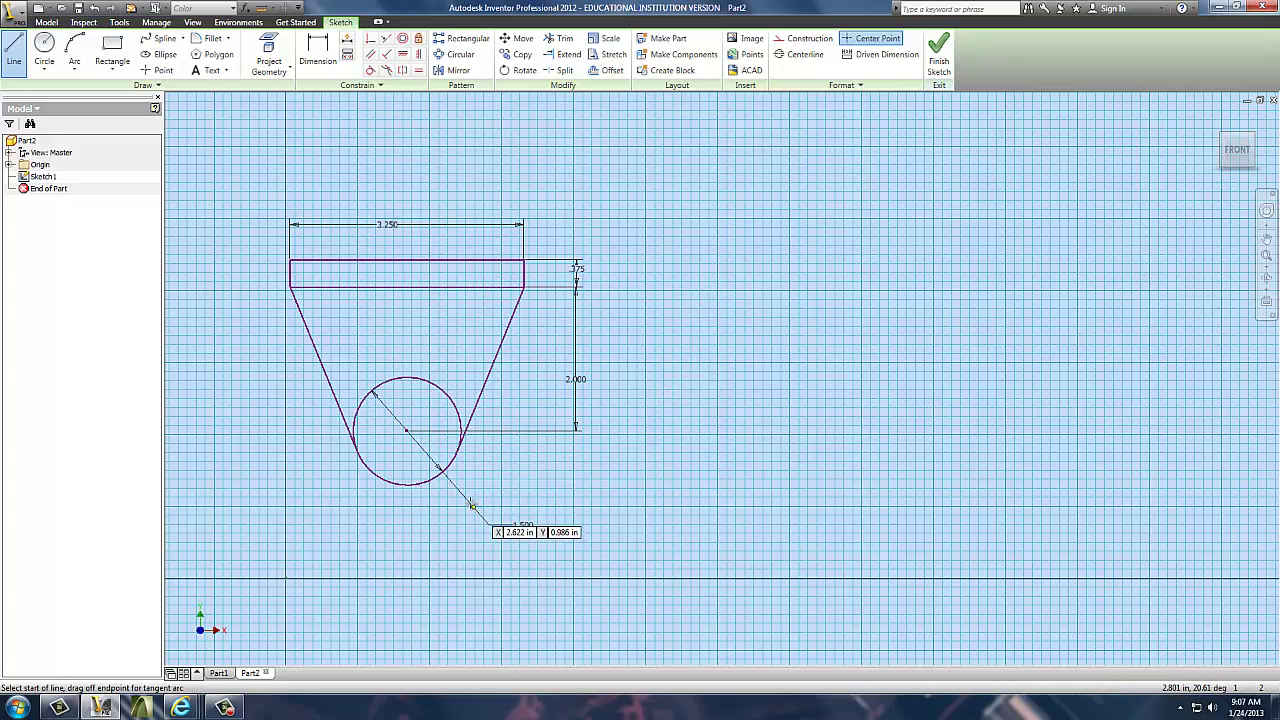
Step: Try to trim the rectangle's bottom edge between the two slanted lines
{"action": "left_click", "coordinate": [560, 38]}
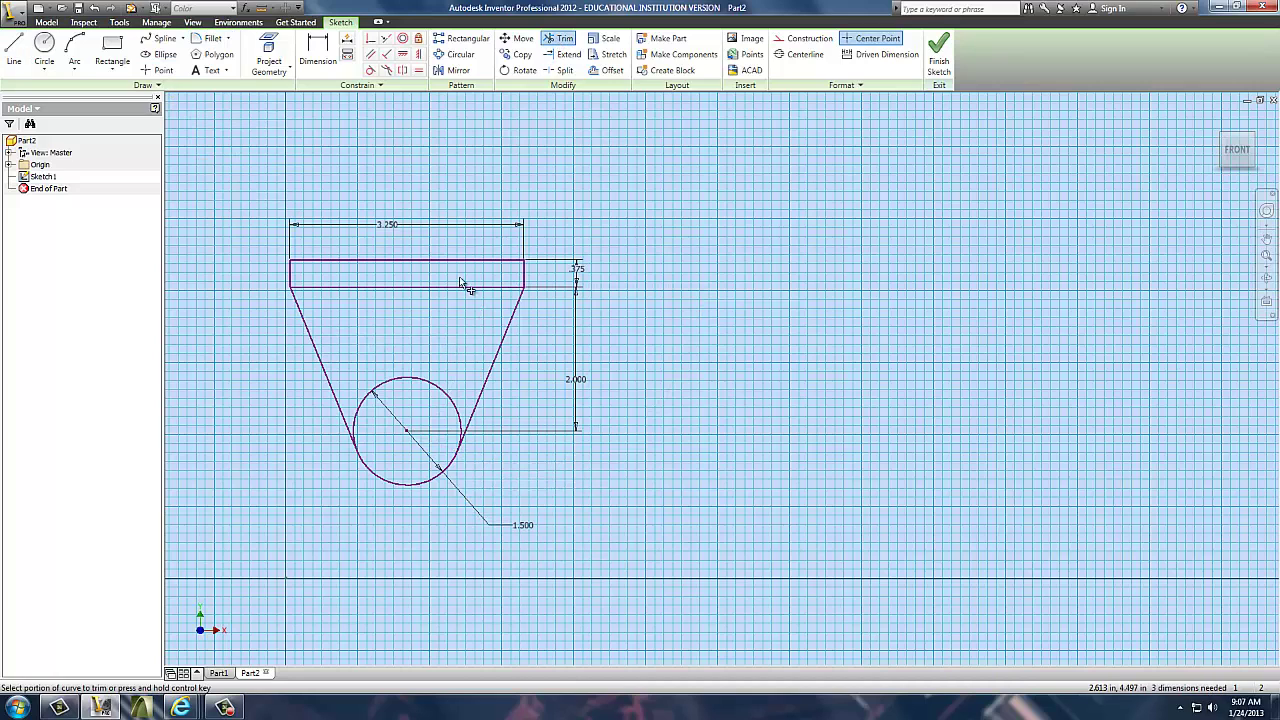
{"action": "left_click", "coordinate": [432, 388]}
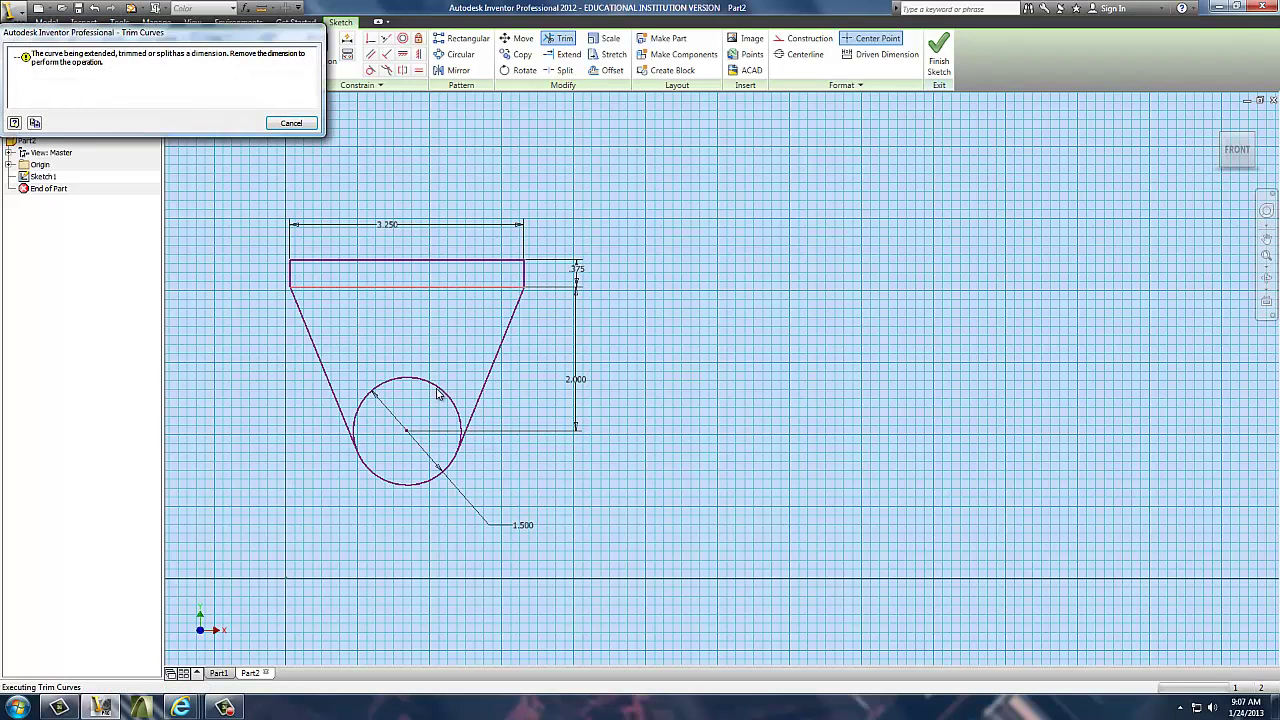
{"action": "left_click", "coordinate": [290, 123]}
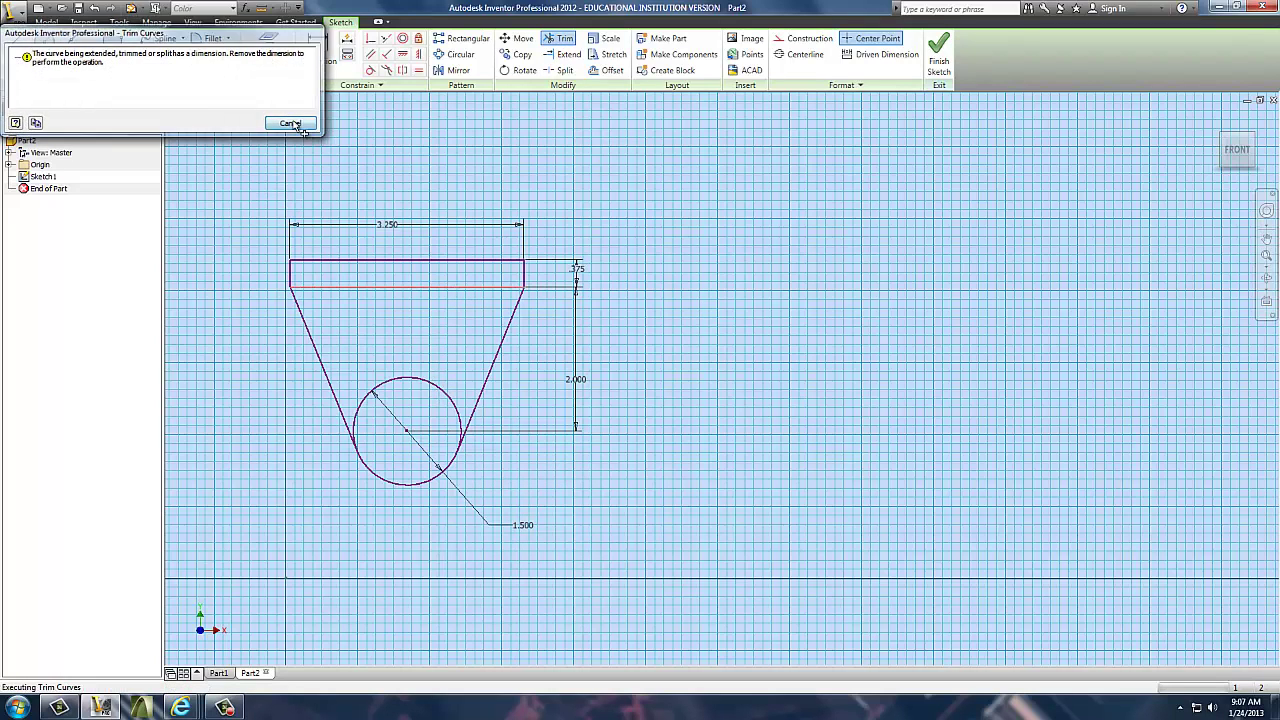
{"action": "left_click", "coordinate": [453, 289]}
{"action": "left_click", "coordinate": [289, 124]}
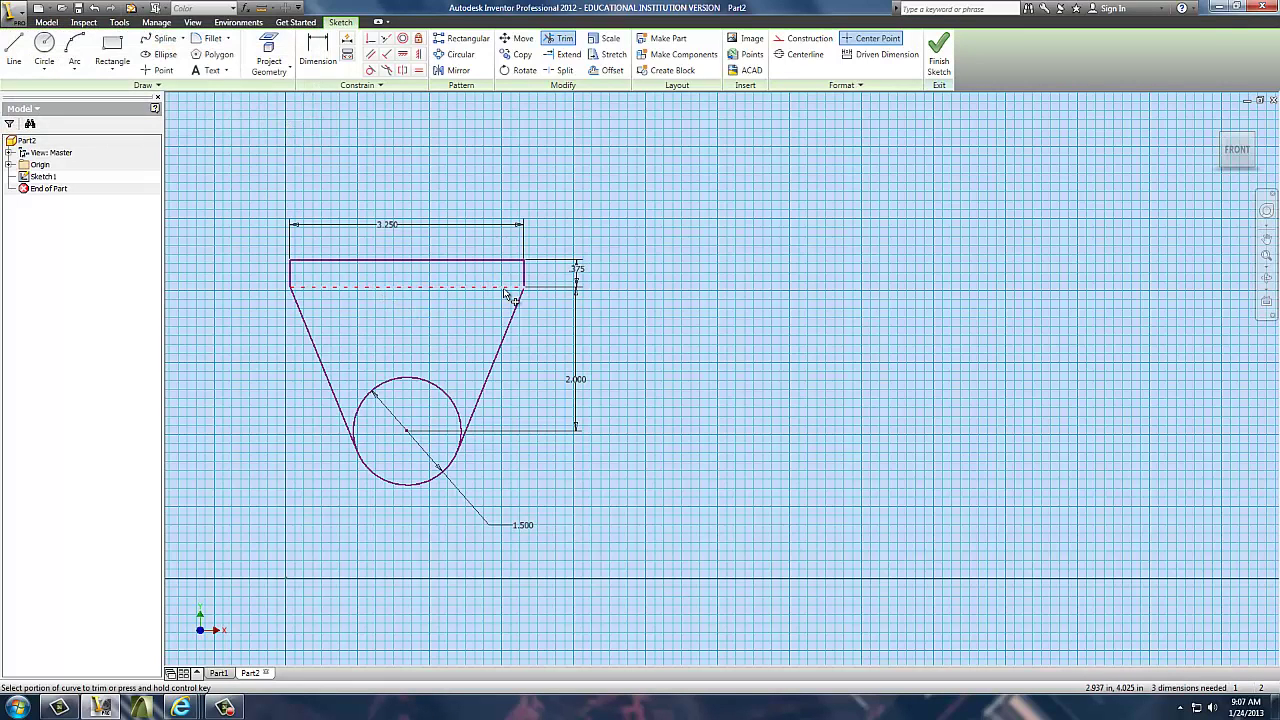
{"action": "right_click", "coordinate": [612, 206]}
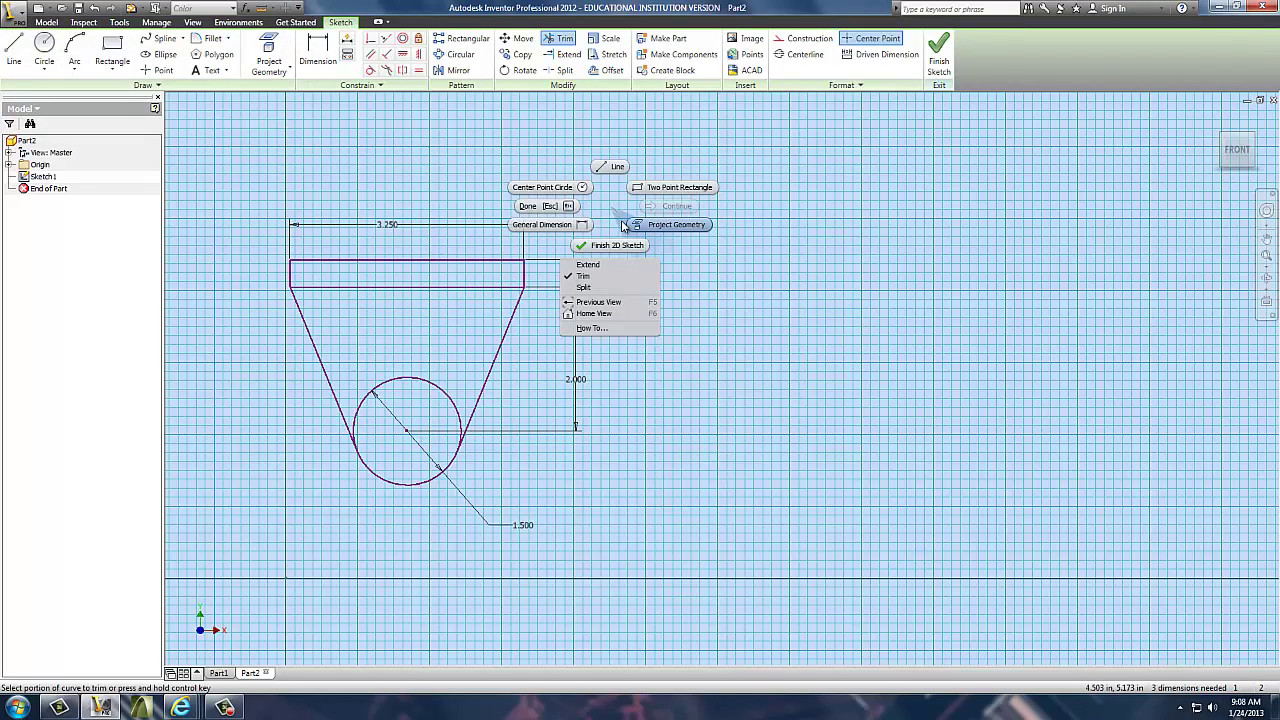
{"action": "key", "text": "Escape"}
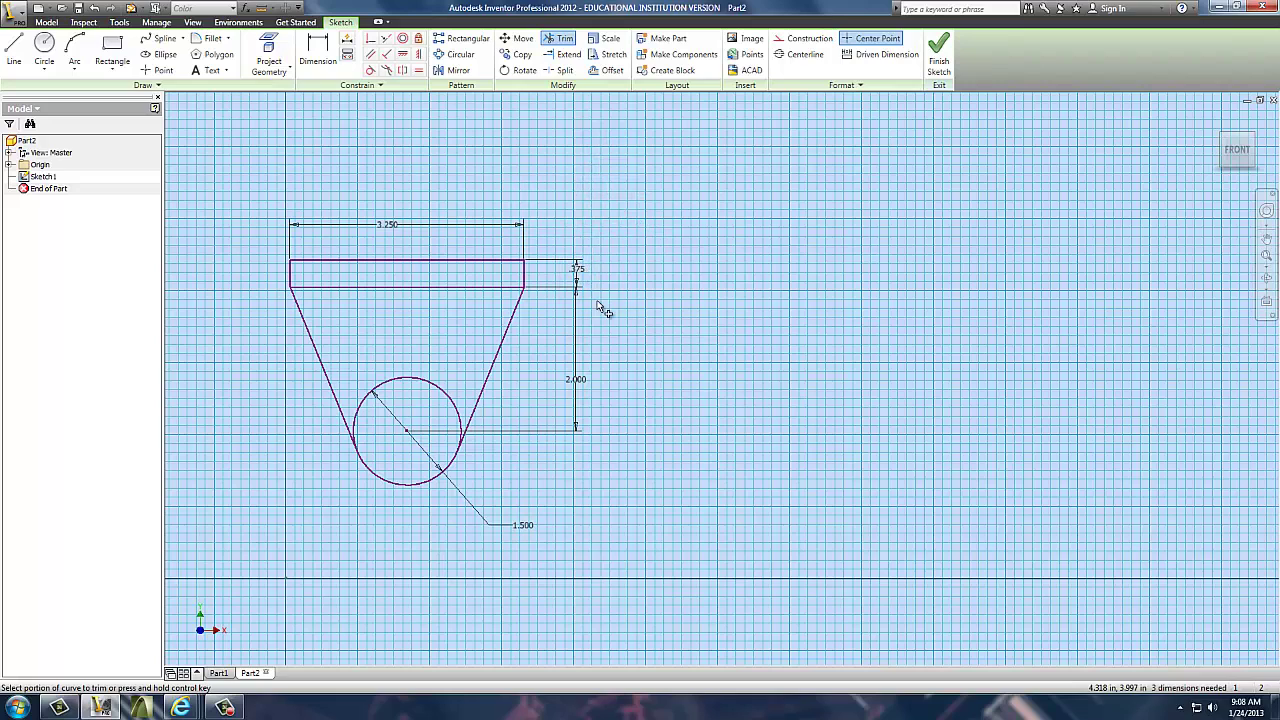
{"action": "key", "text": "Escape"}
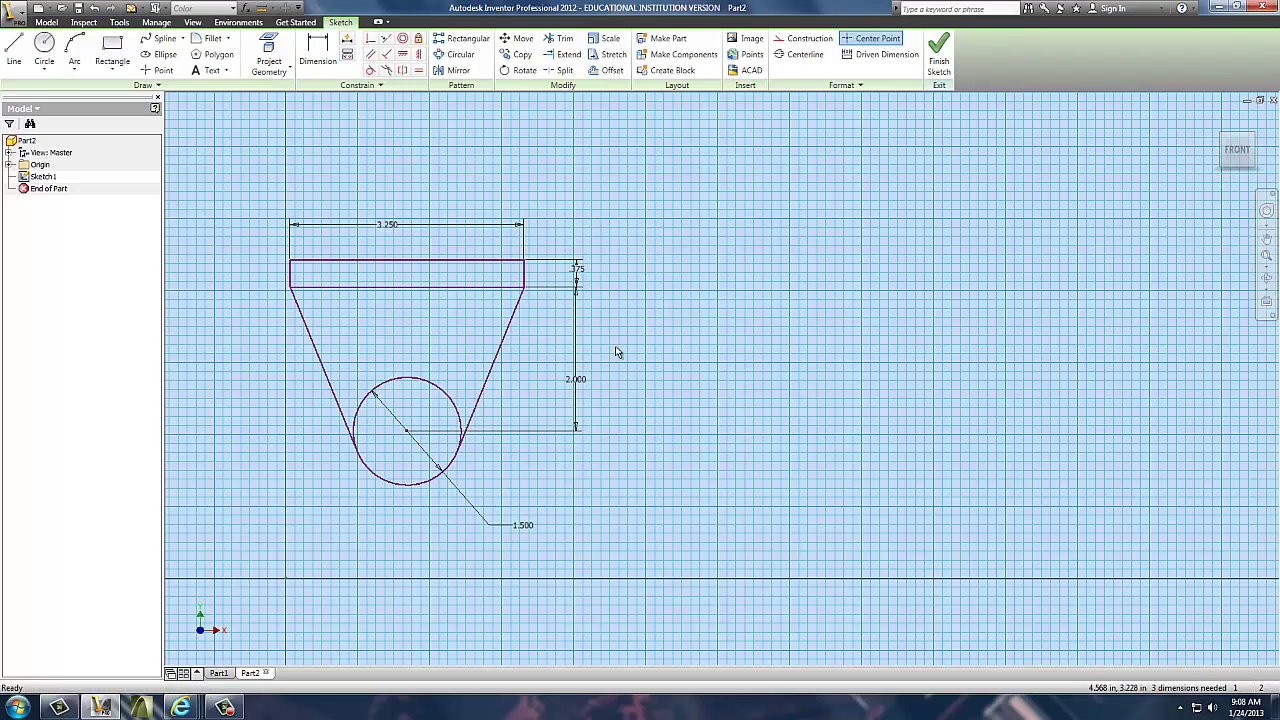
Step: Delete the .375 height dimension and the 2.000 distance dimension attached to the rectangle's bottom edge
{"action": "key", "text": "Delete"}
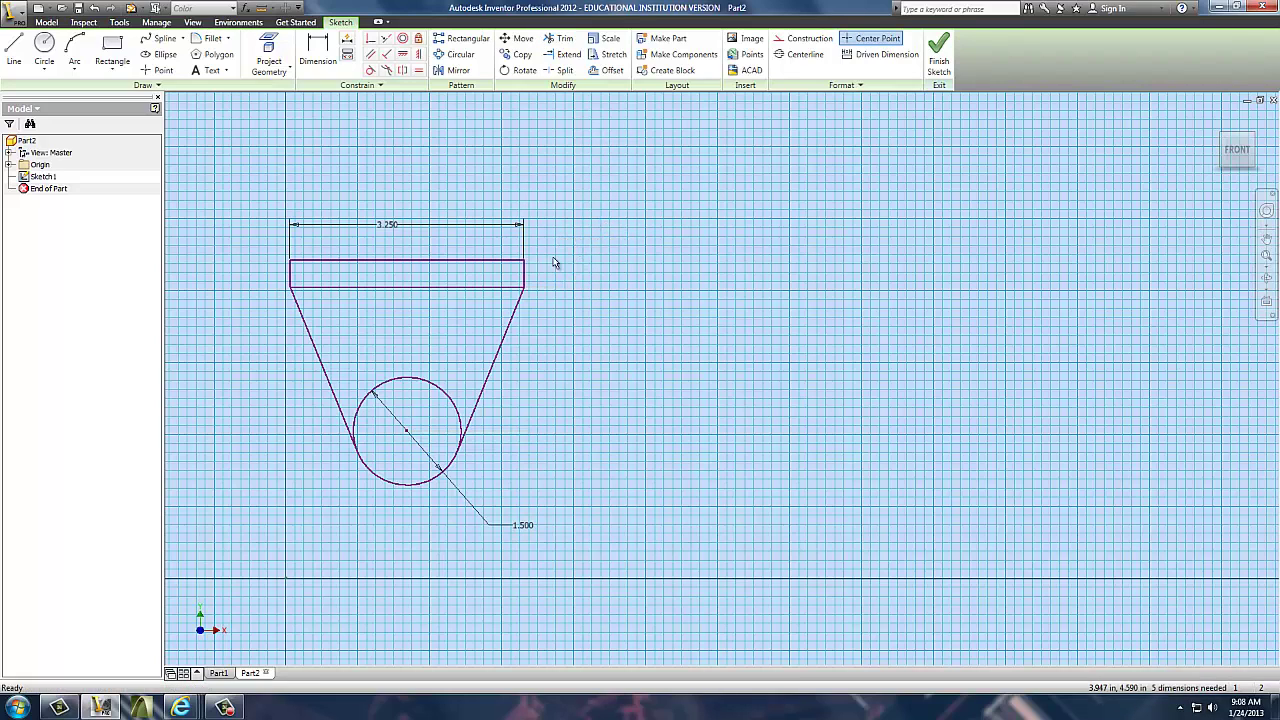
Step: Trim the rectangle's bottom edge between the two slanted lines and dimension the height of the short right side
{"action": "key", "text": "x"}
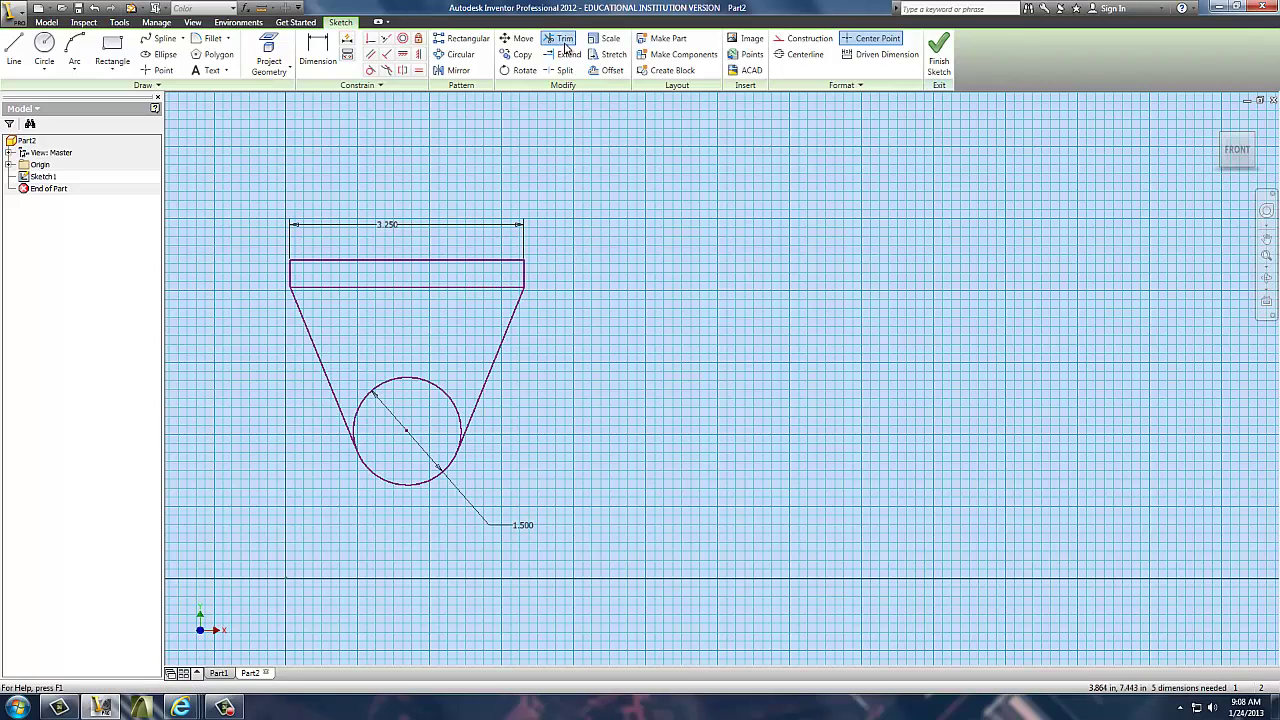
{"action": "left_click", "coordinate": [481, 289]}
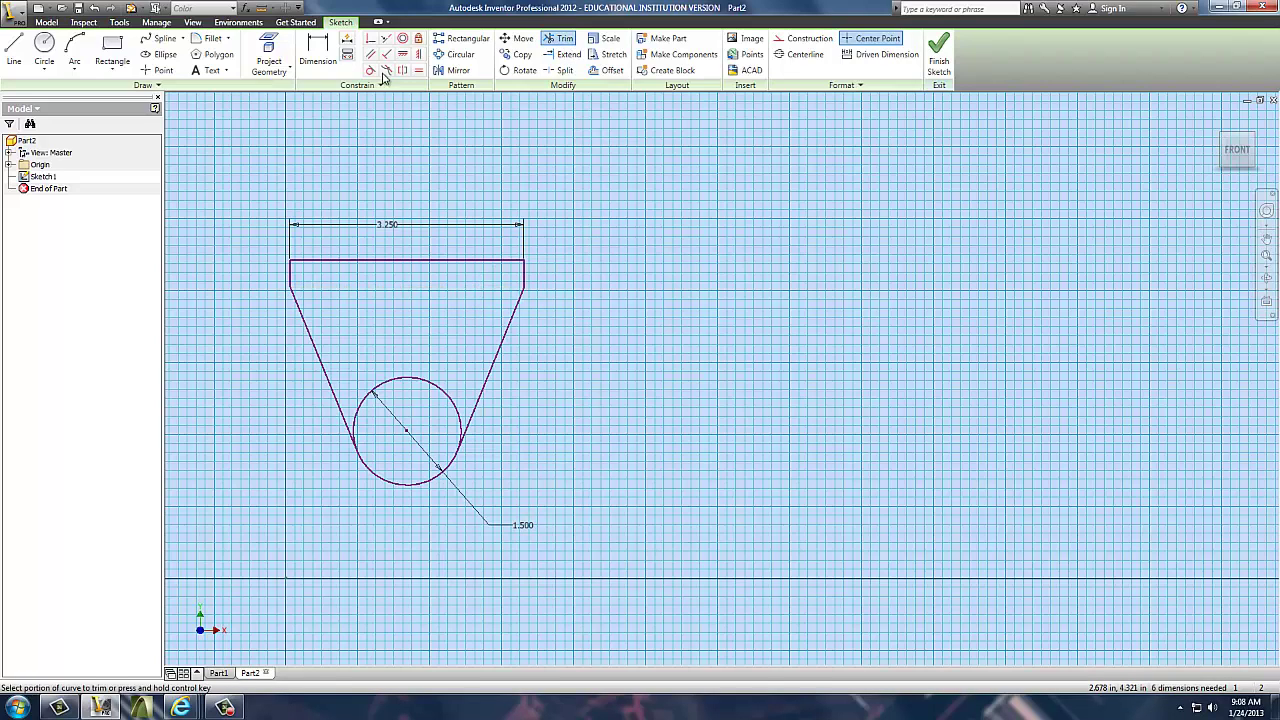
{"action": "left_click", "coordinate": [317, 42]}
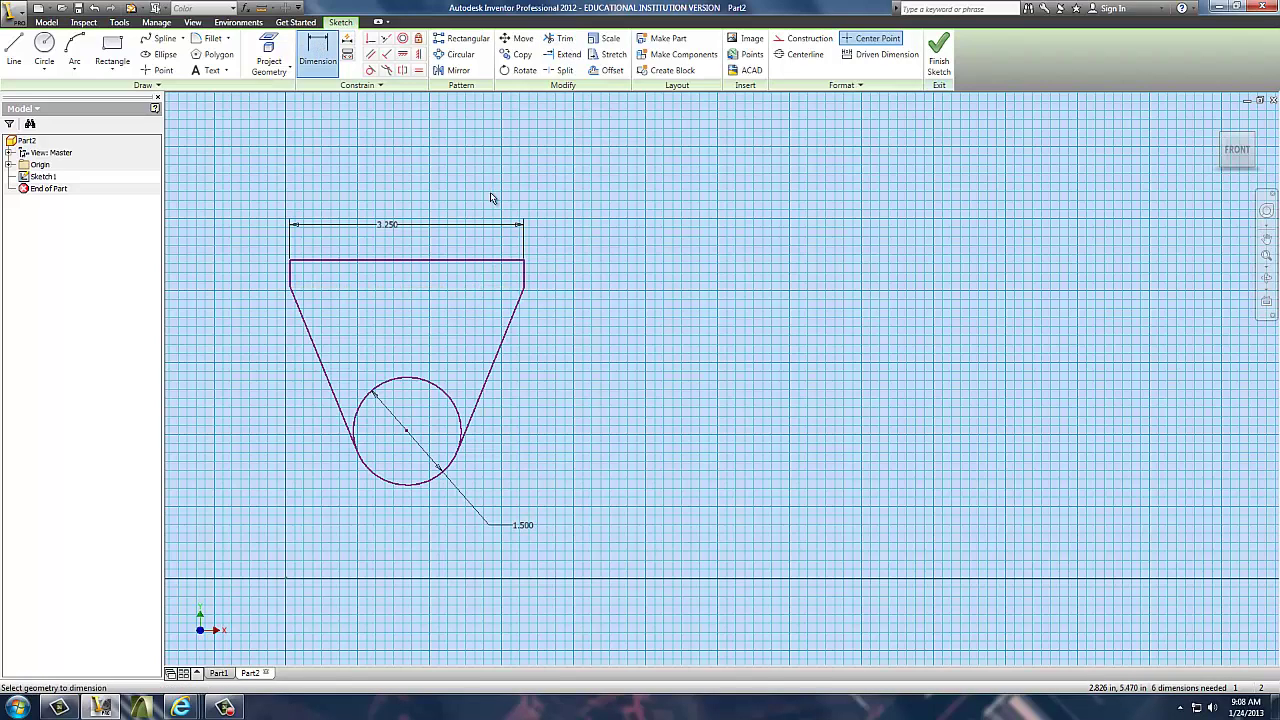
{"action": "left_click", "coordinate": [523, 275]}
{"action": "left_click", "coordinate": [552, 276]}
Step: Dimension the vertical distance from the profile's top edge to the circle's center
{"action": "left_click", "coordinate": [506, 261]}
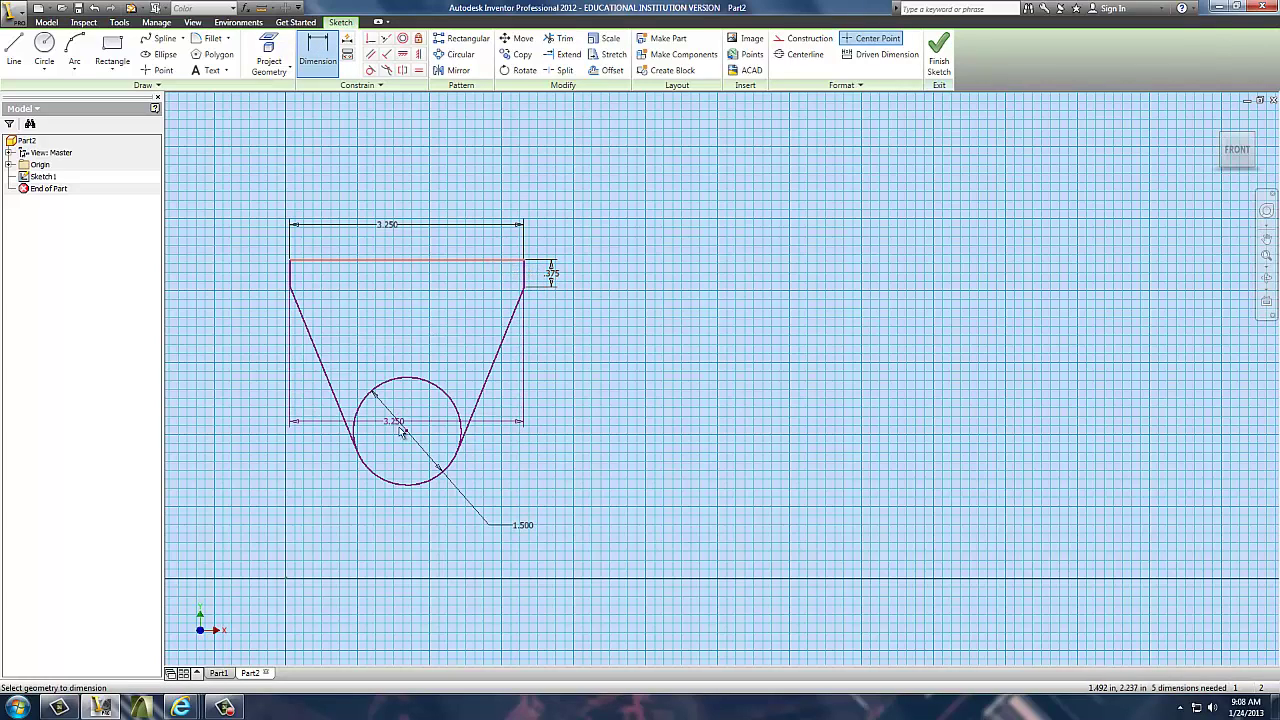
{"action": "left_click", "coordinate": [407, 433]}
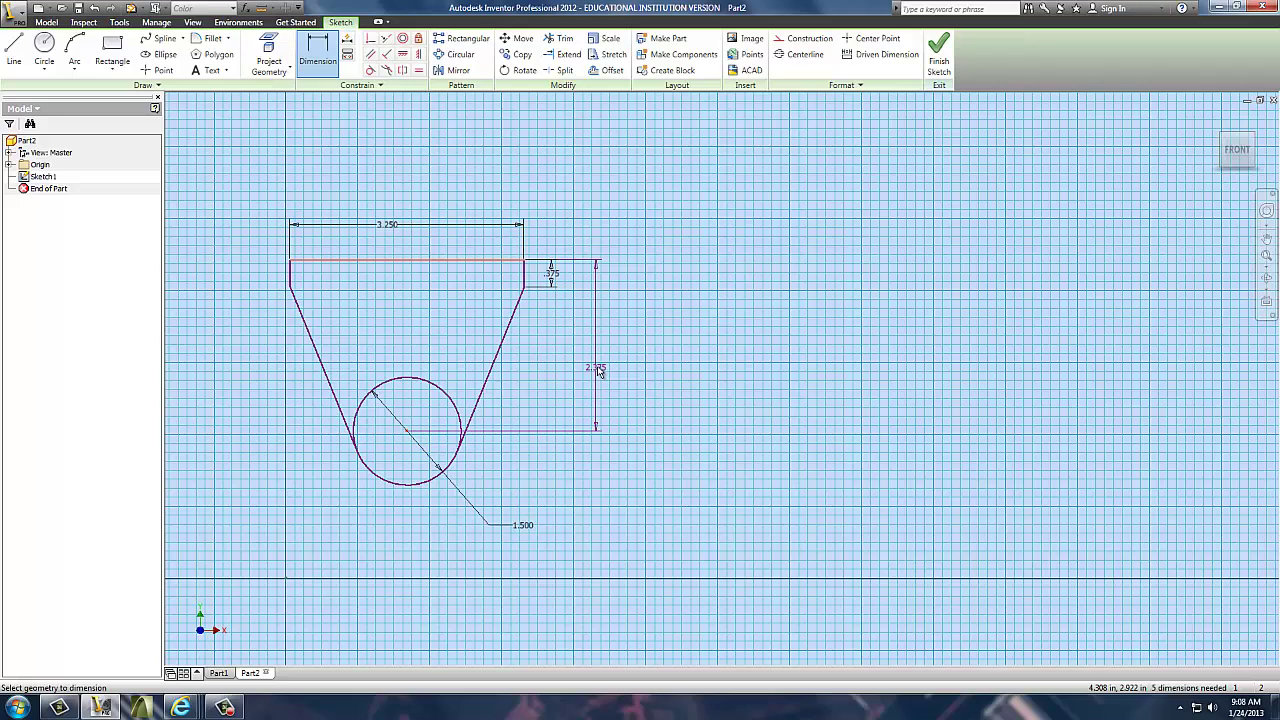
{"action": "left_click", "coordinate": [593, 367]}
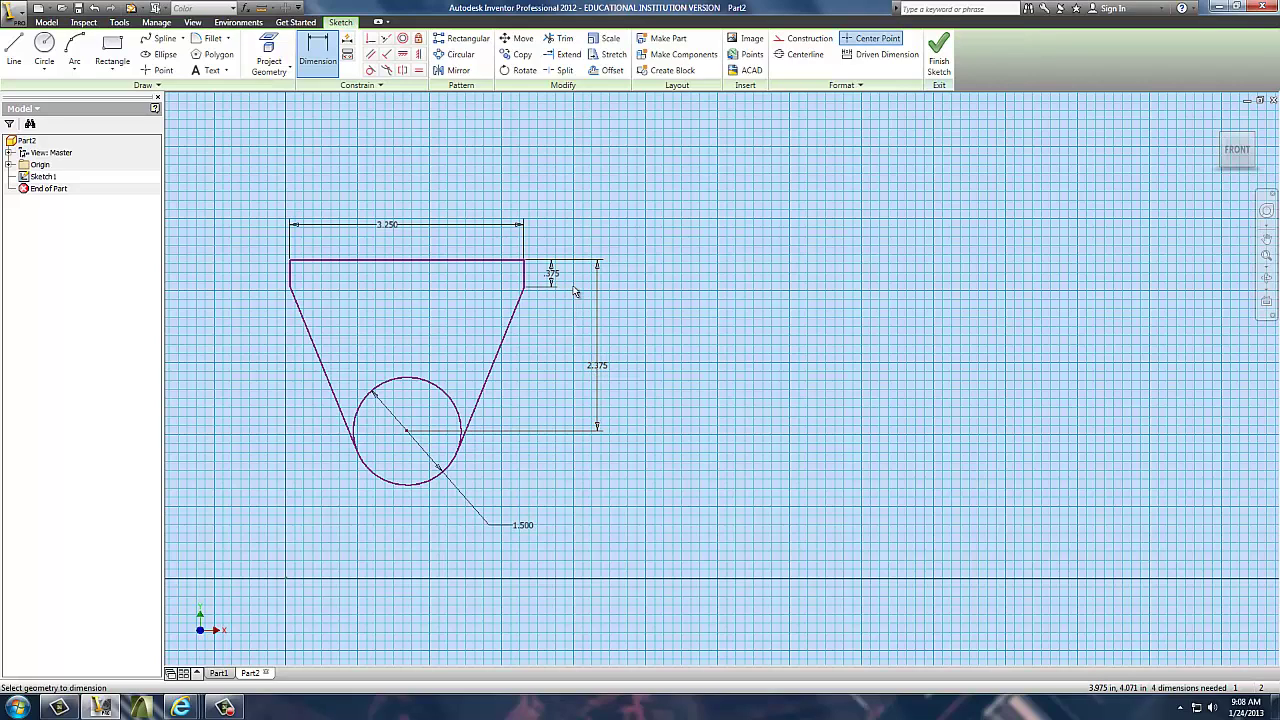
Step: Trim the circle's upper arc between the two slanted lines and finish the sketch
{"action": "left_click", "coordinate": [558, 38]}
{"action": "left_click", "coordinate": [436, 390]}
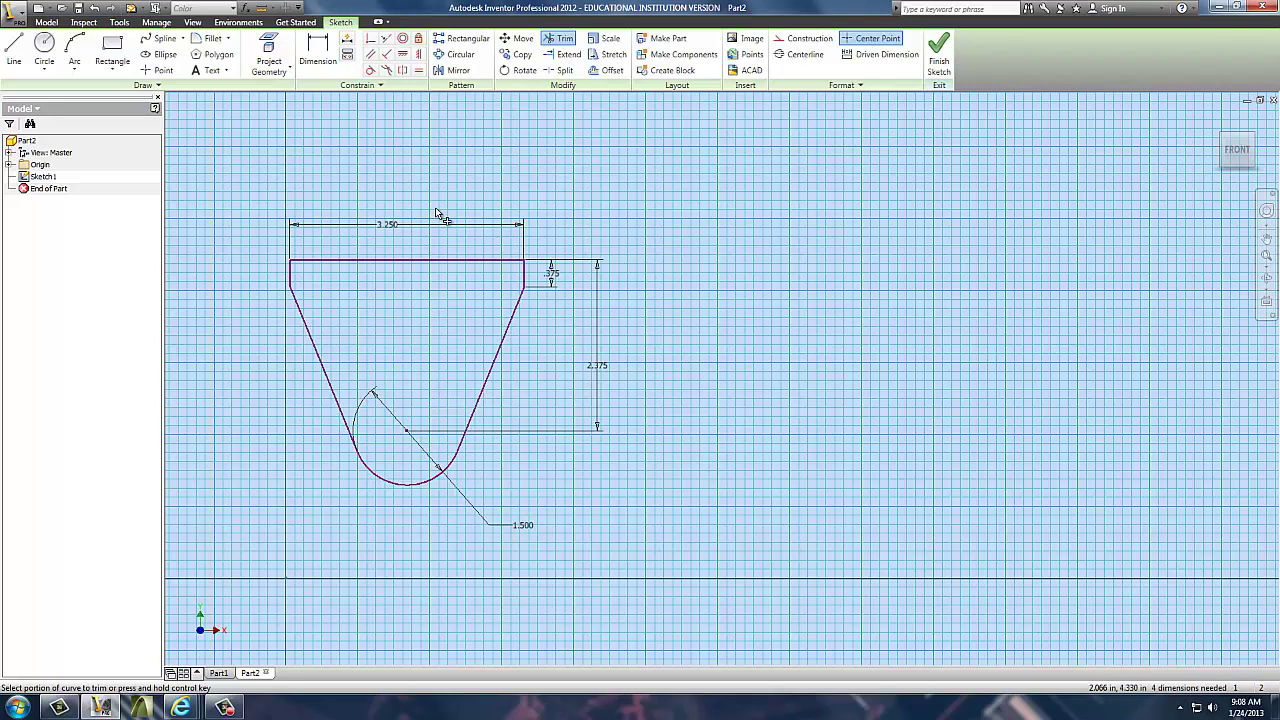
{"action": "left_click", "coordinate": [938, 48]}
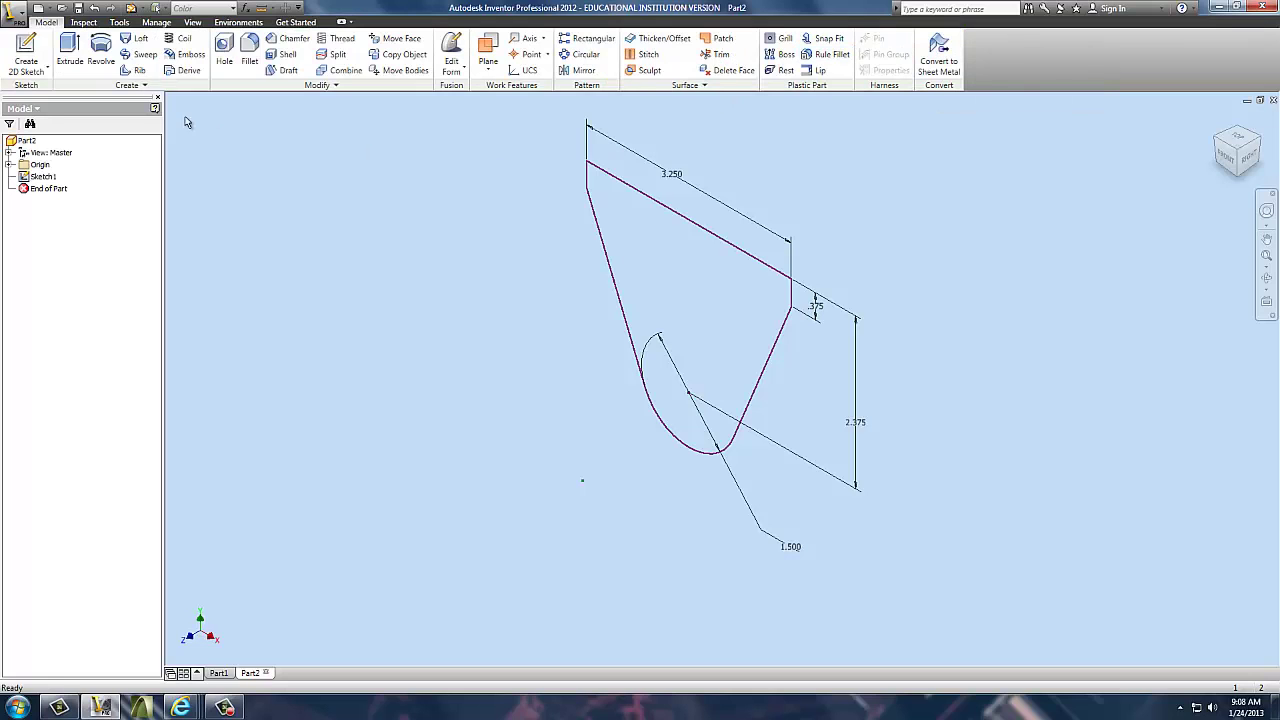
Step: Extrude the closed profile by 3/8 in
{"action": "left_click", "coordinate": [84, 52]}
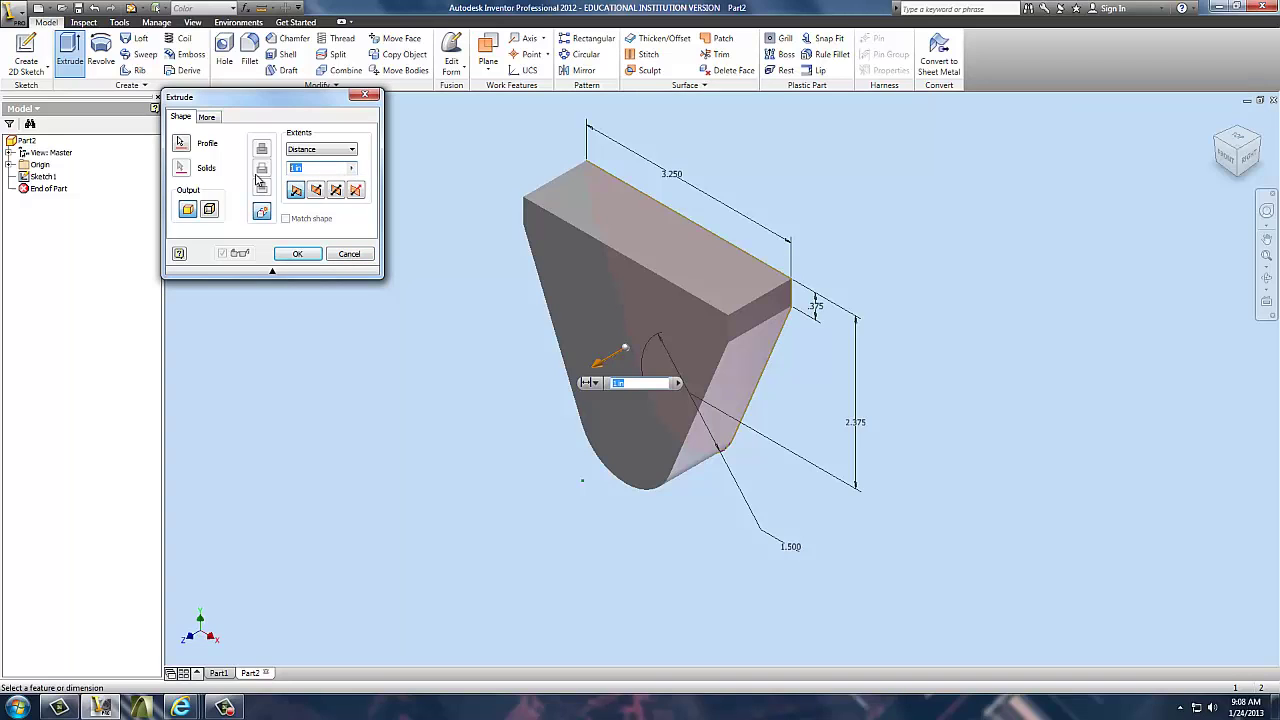
{"action": "type", "text": "3/8"}
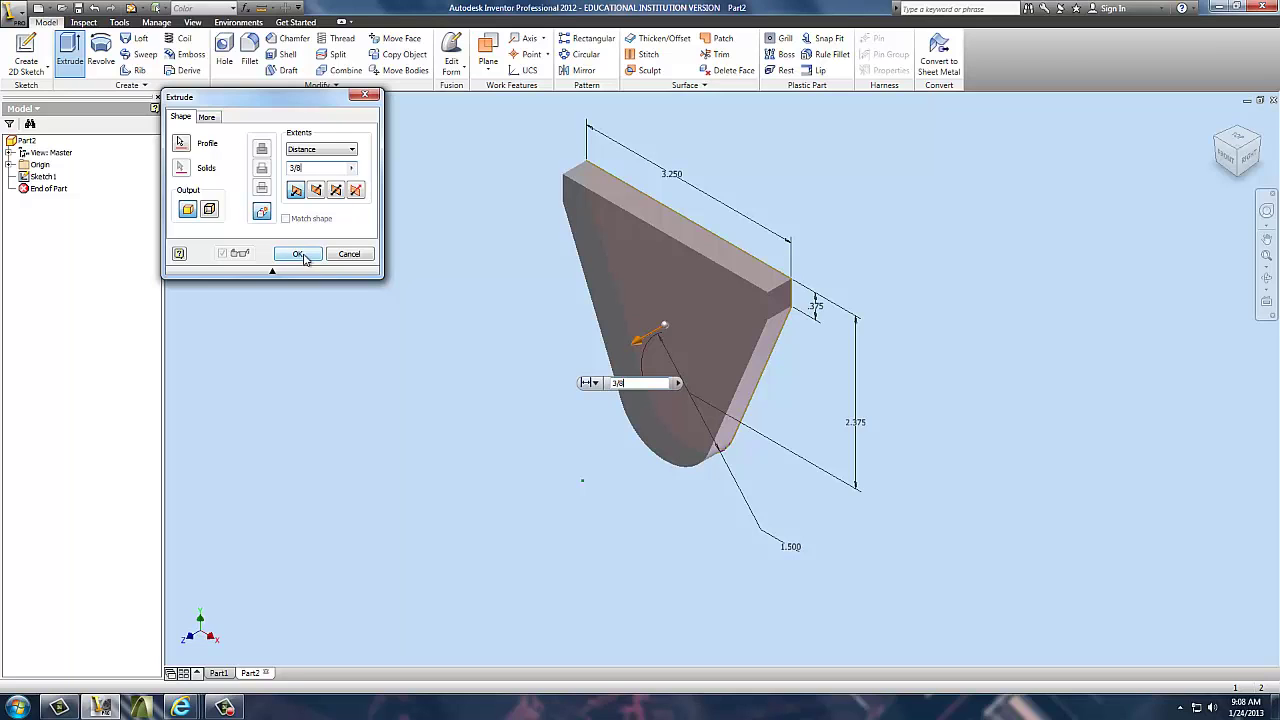
{"action": "left_click", "coordinate": [303, 255]}
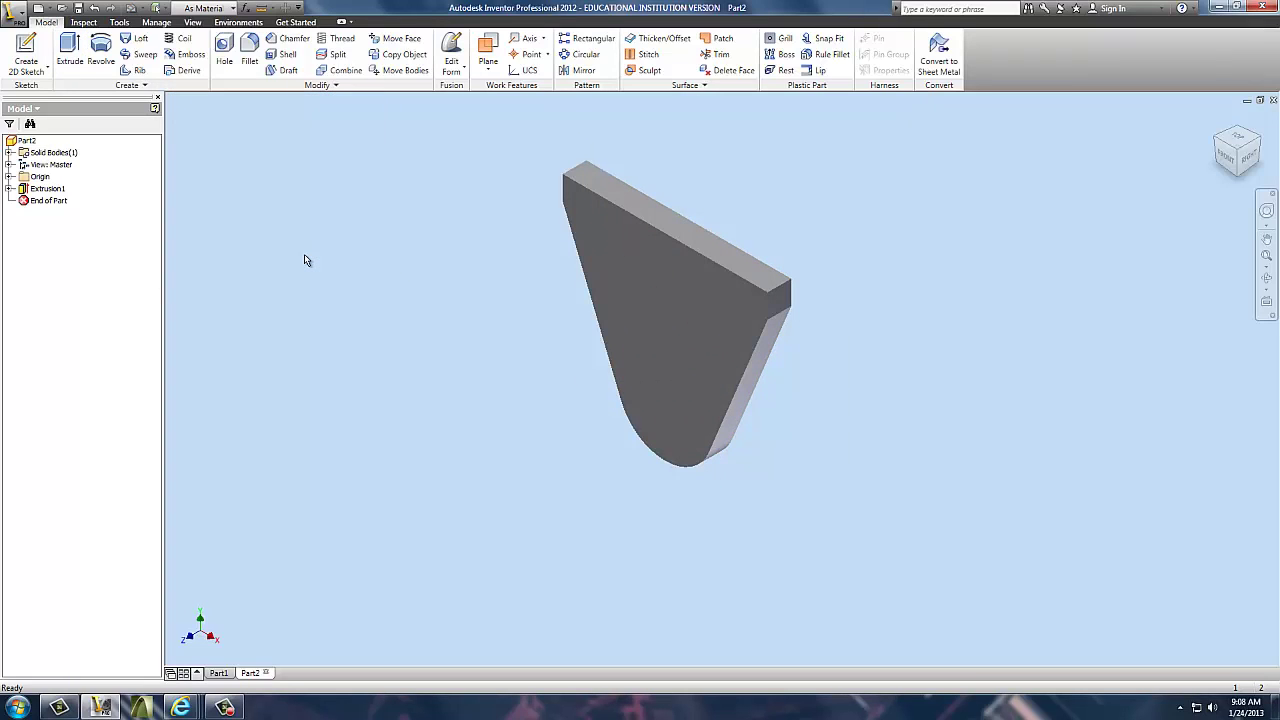
Step: Sketch a 1.5 in diameter circle on the front face, concentric with the rounded lower end, and finish the sketch
{"action": "left_click", "coordinate": [679, 394]}
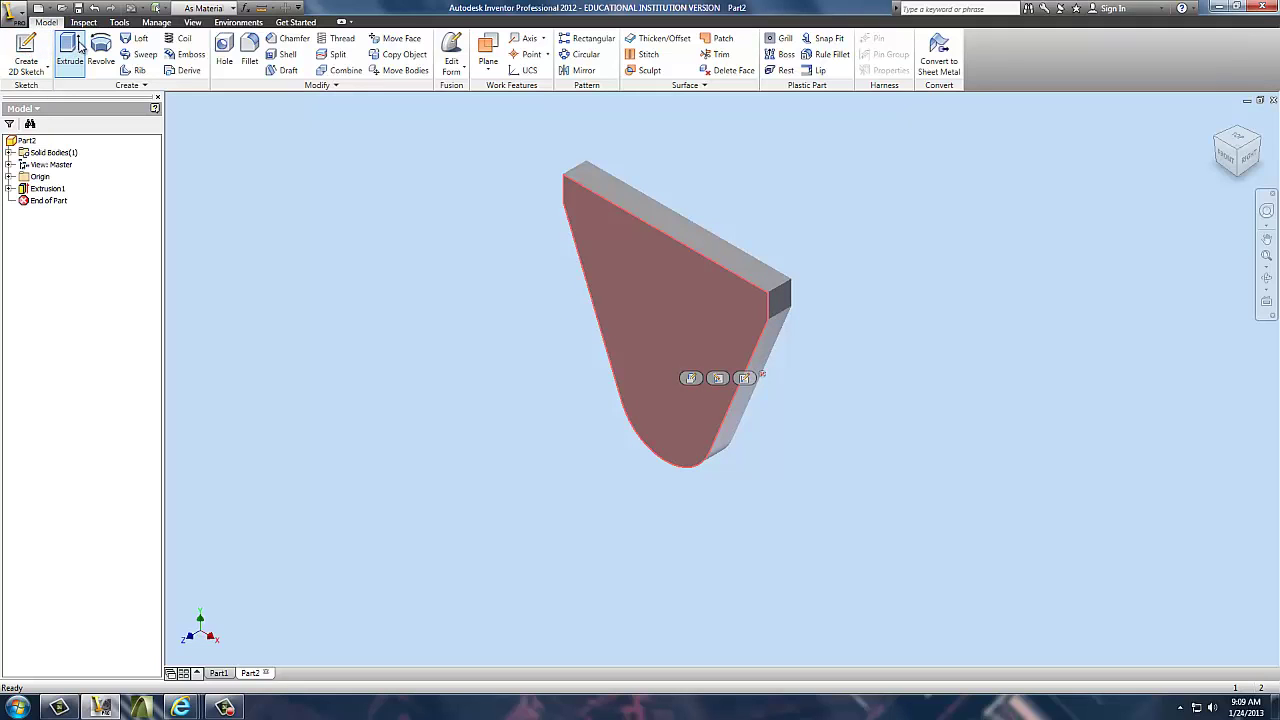
{"action": "left_click", "coordinate": [35, 47]}
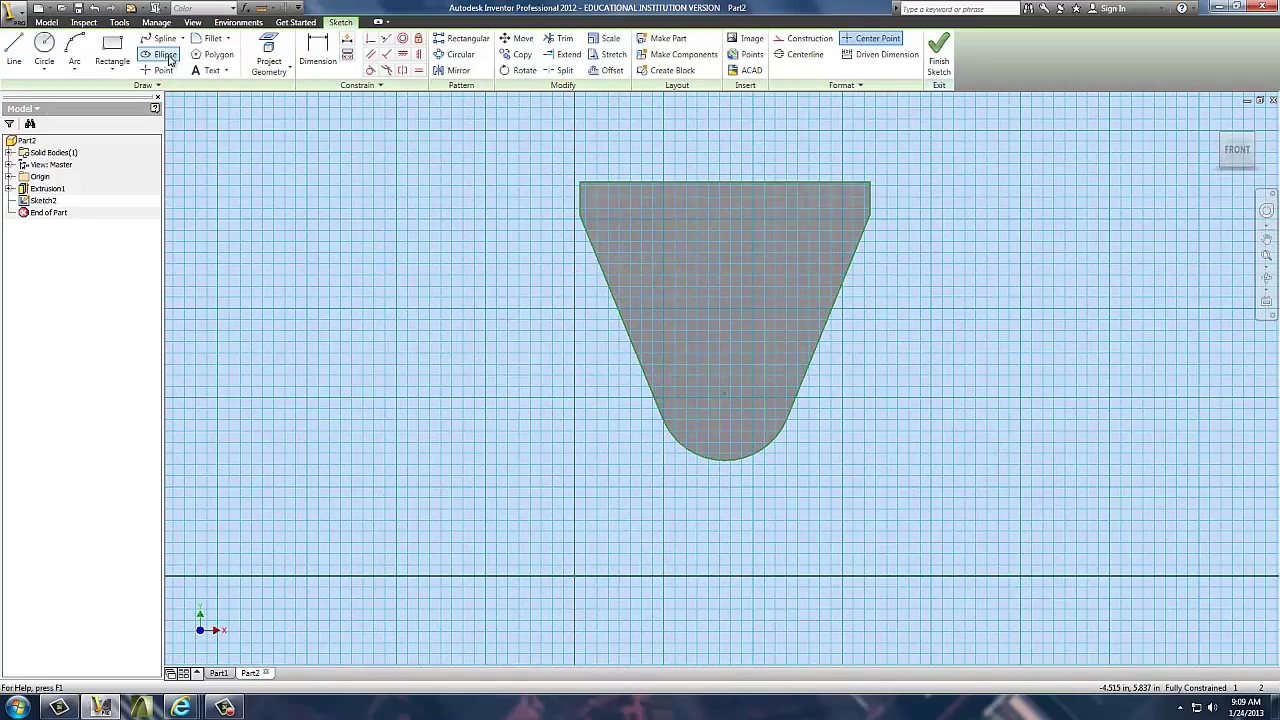
{"action": "left_click", "coordinate": [44, 47]}
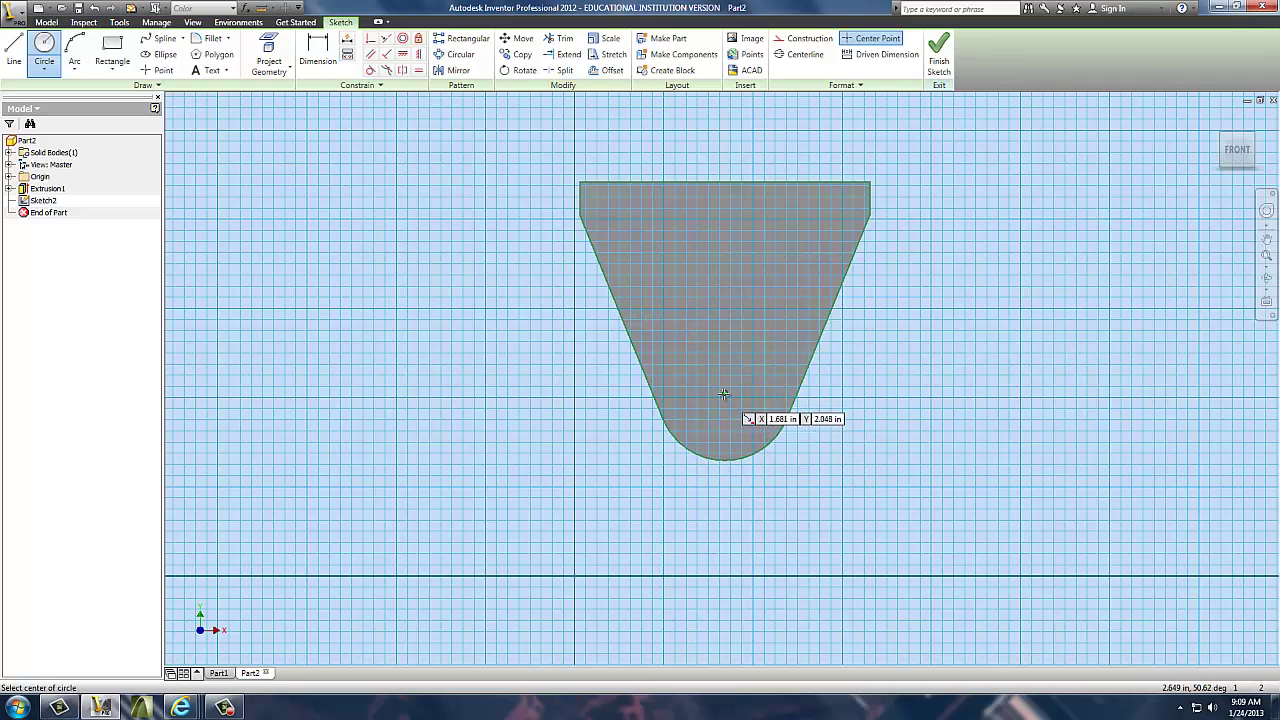
{"action": "left_click", "coordinate": [725, 393]}
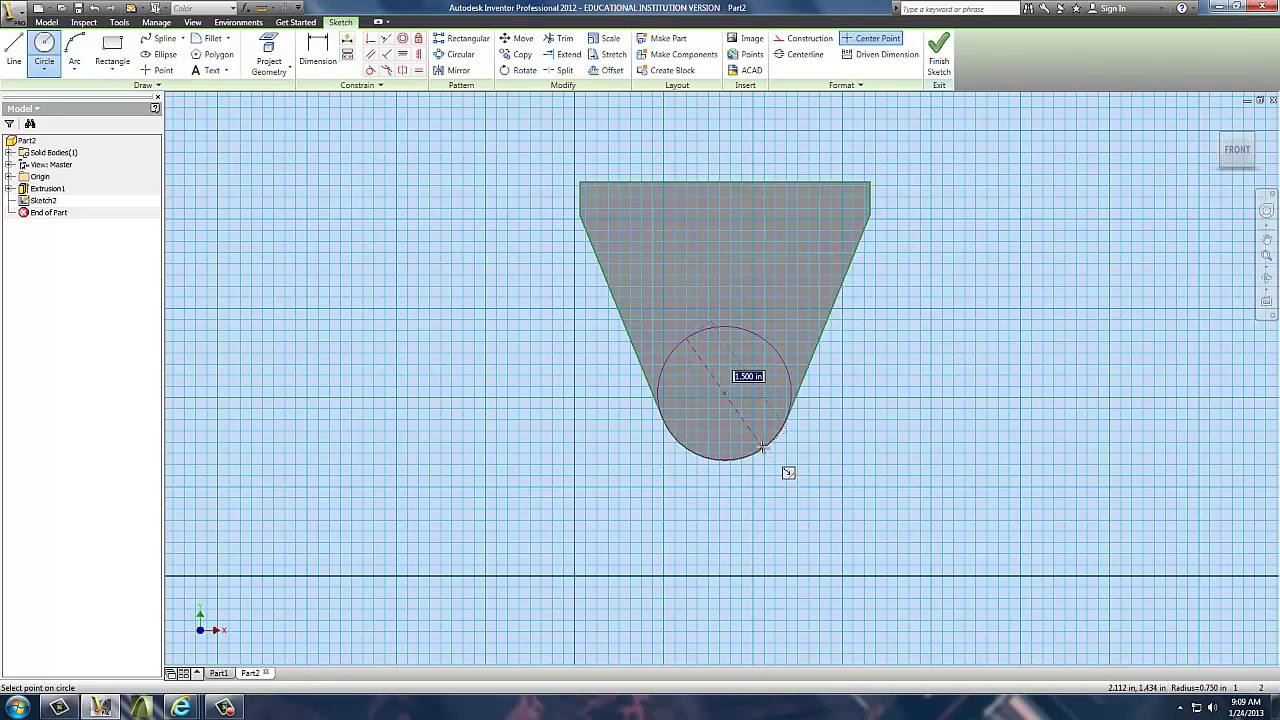
{"action": "left_click", "coordinate": [762, 446]}
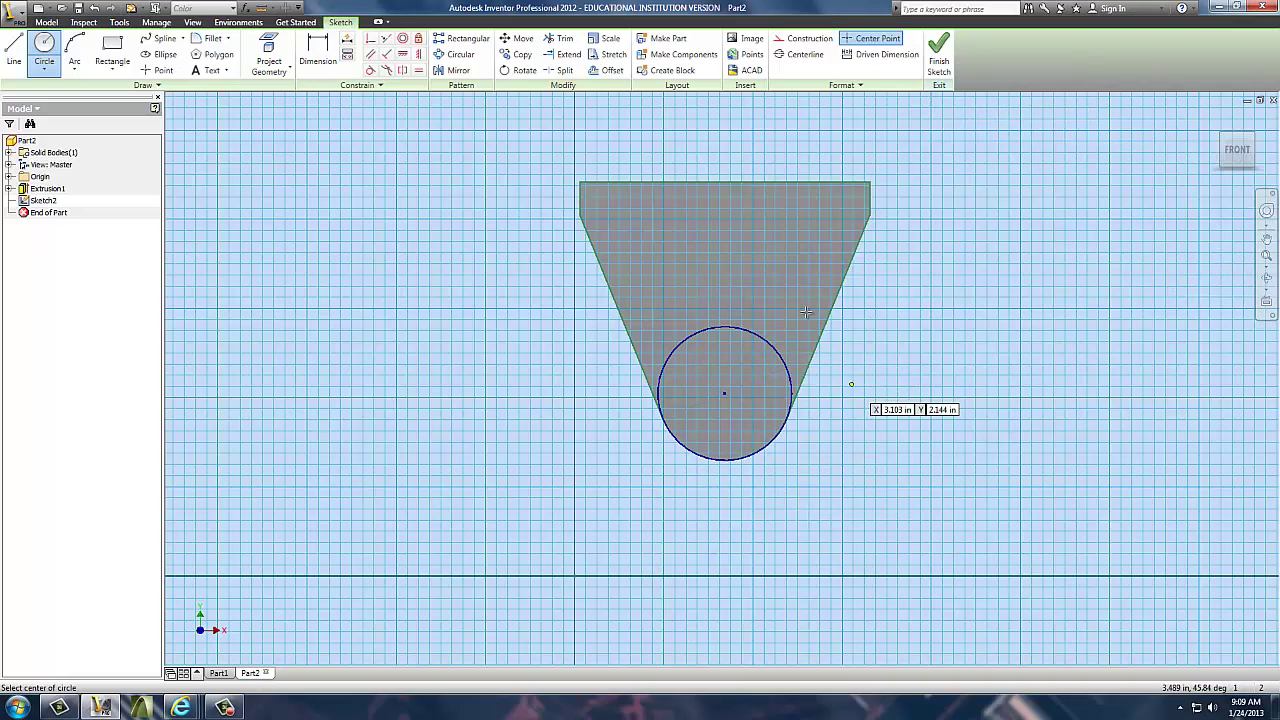
{"action": "left_click", "coordinate": [938, 50]}
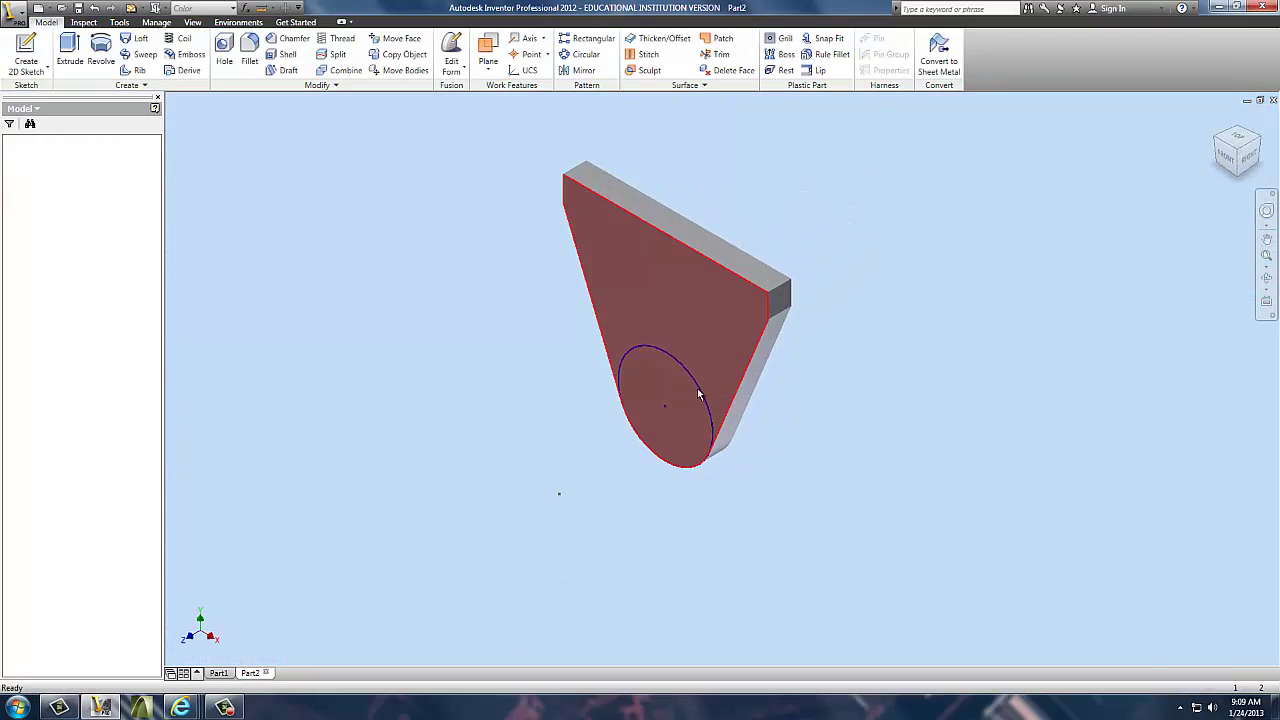
Step: Extrude the circle .125 in outward from the front face as a joined boss
{"action": "left_click", "coordinate": [70, 50]}
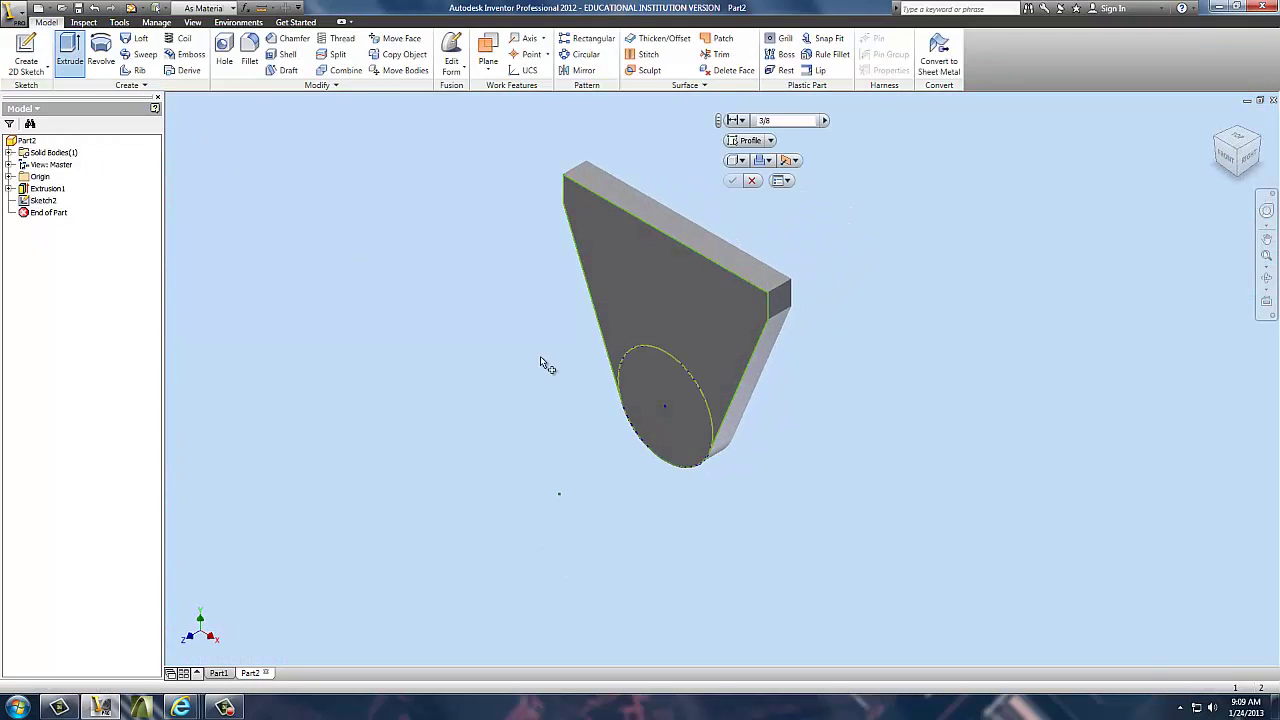
{"action": "left_click", "coordinate": [652, 366]}
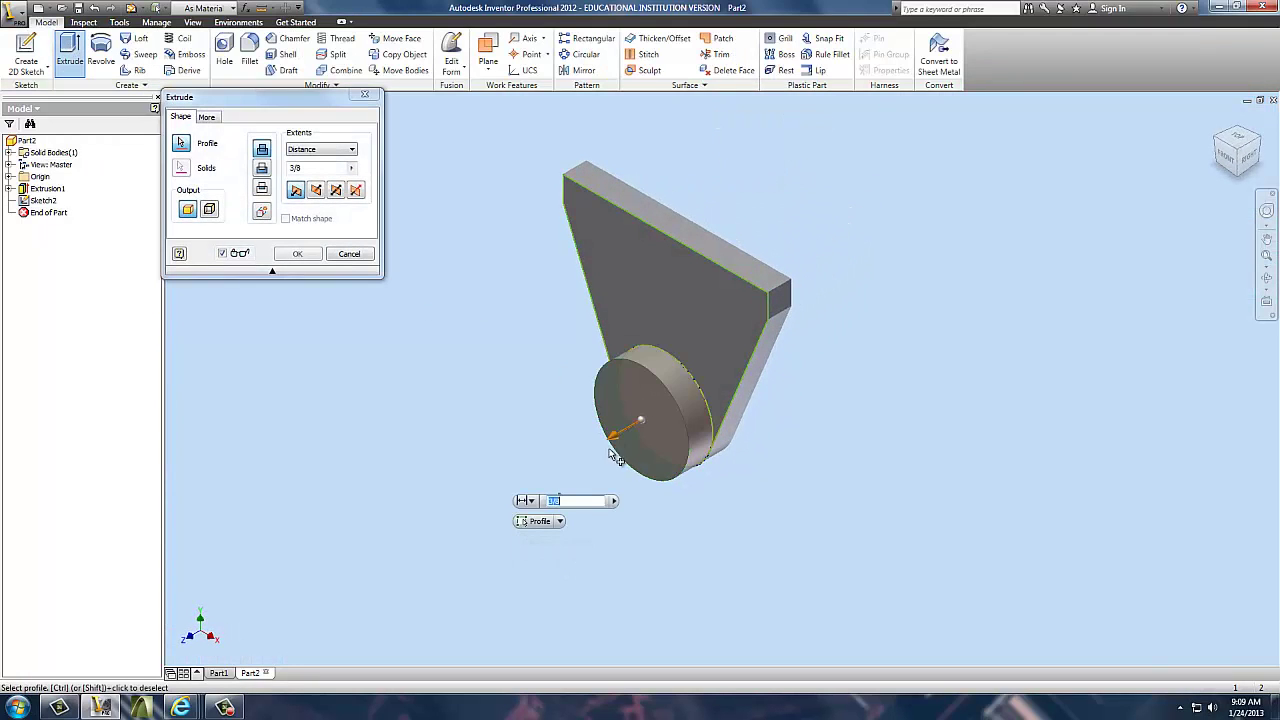
{"action": "left_click", "coordinate": [304, 153]}
{"action": "type", "text": ".125"}
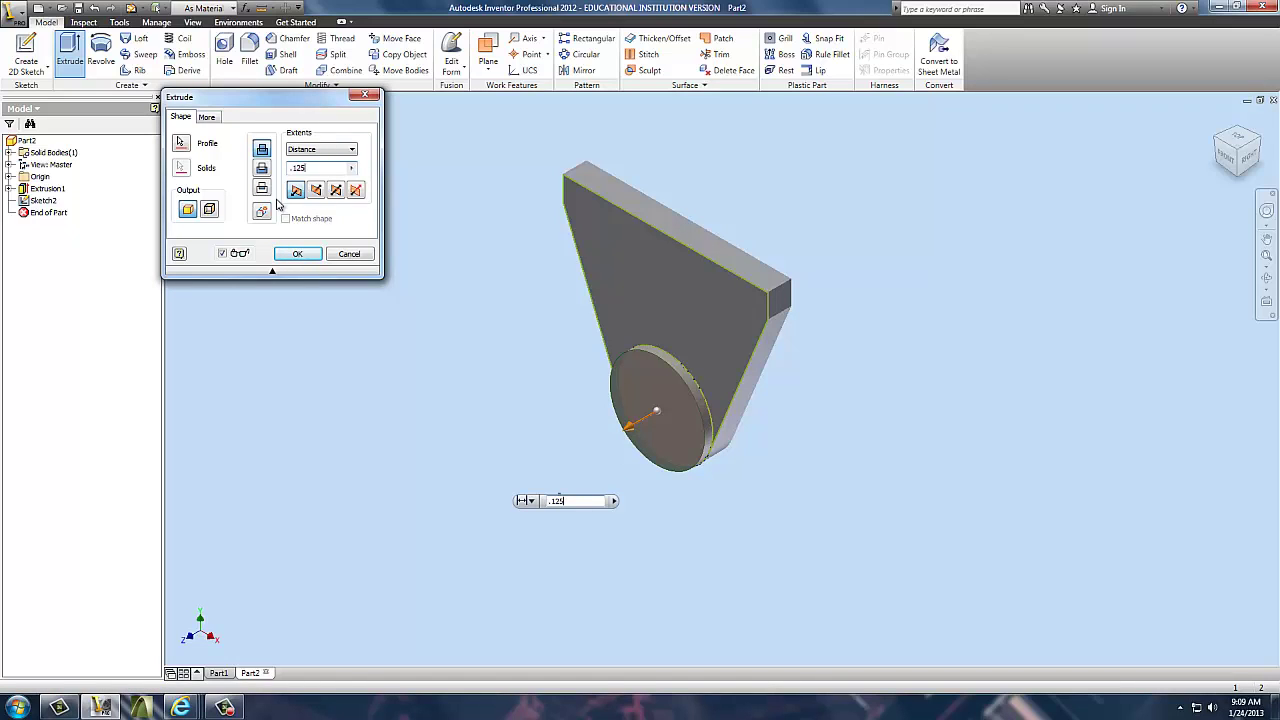
{"action": "key", "text": "Return"}
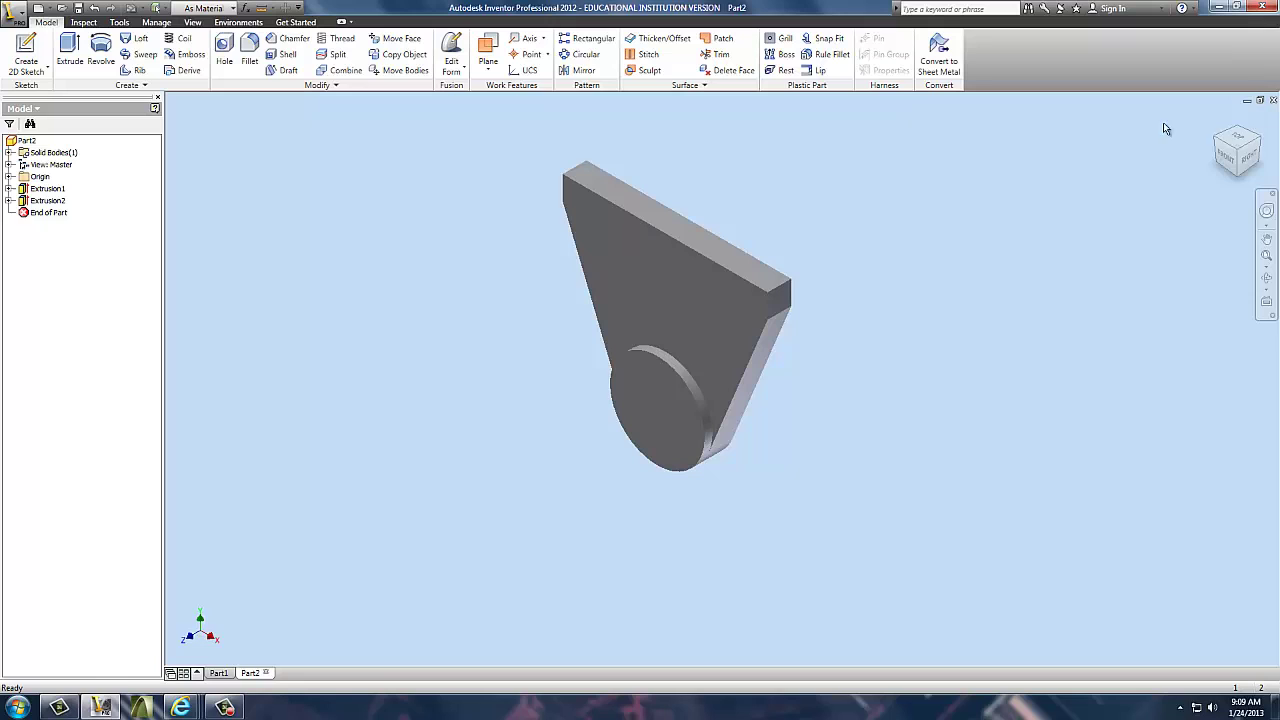
Step: Sketch a 3.25 by 0.375 in rectangle along the back face's upper edge, down to the slanted edges, and finish the sketch
{"action": "left_click", "coordinate": [1256, 140]}
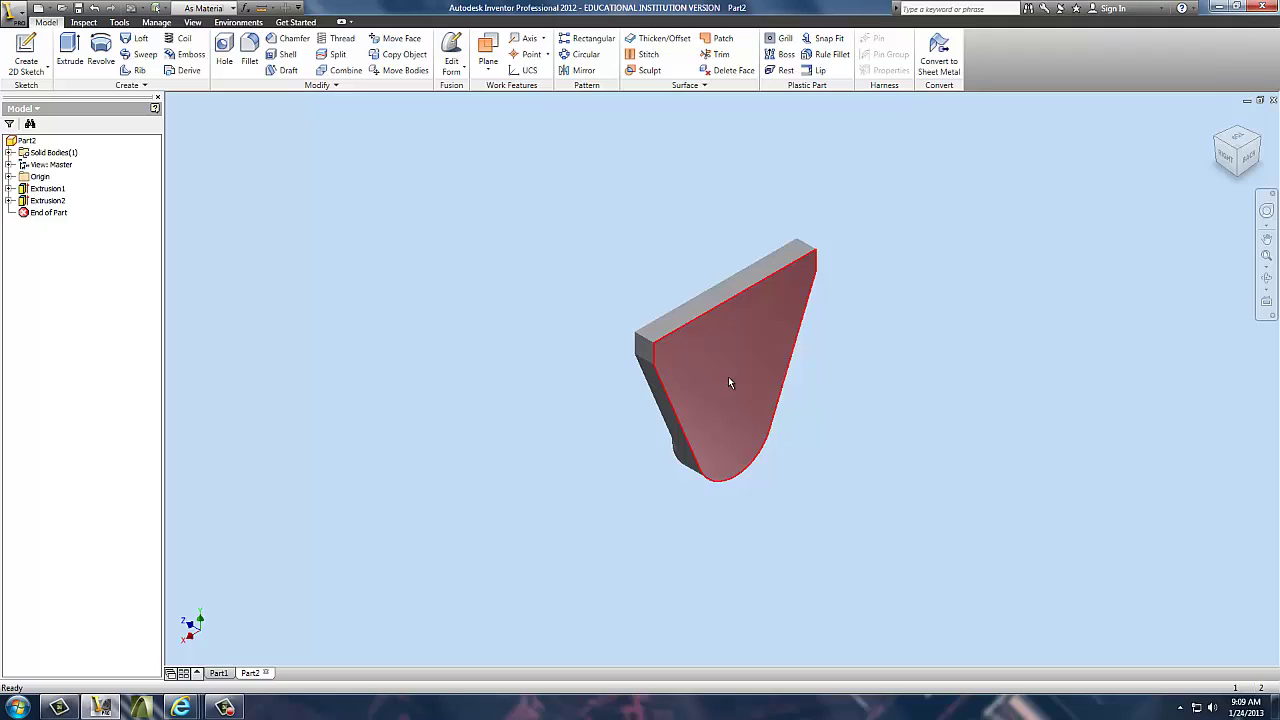
{"action": "left_click", "coordinate": [729, 381]}
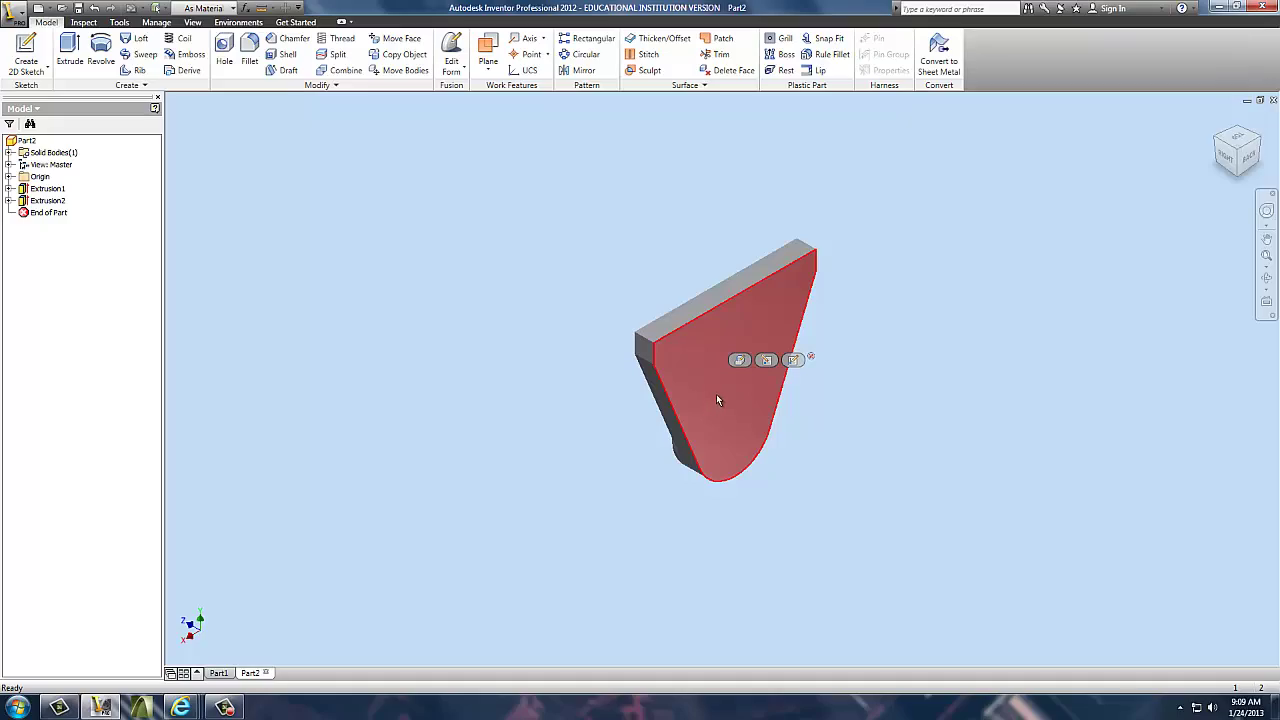
{"action": "left_click", "coordinate": [26, 44]}
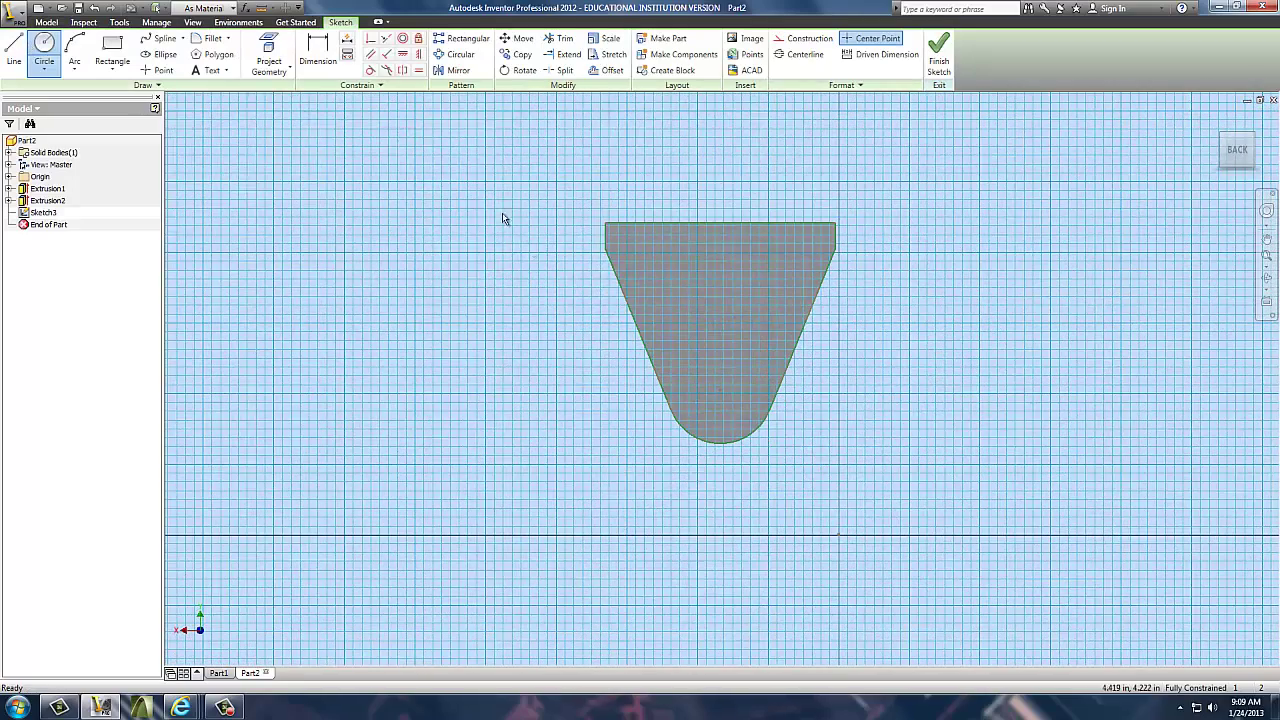
{"action": "key", "text": "r"}
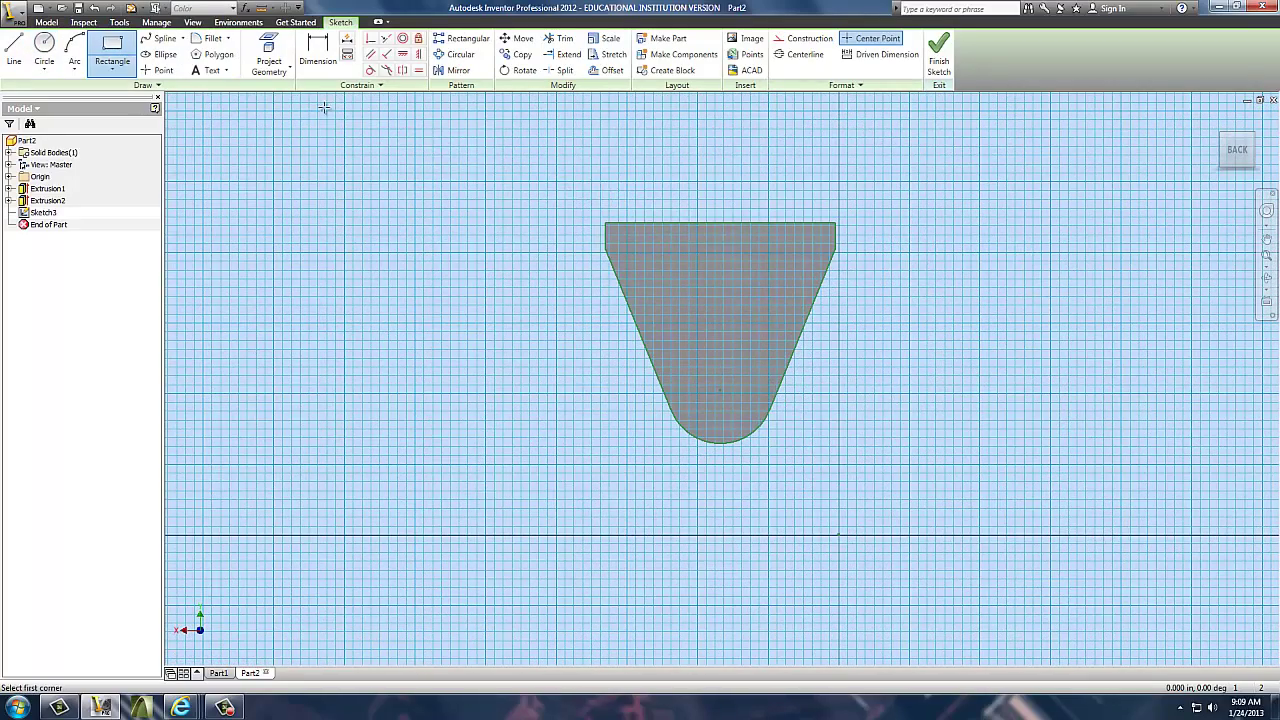
{"action": "left_click", "coordinate": [605, 222]}
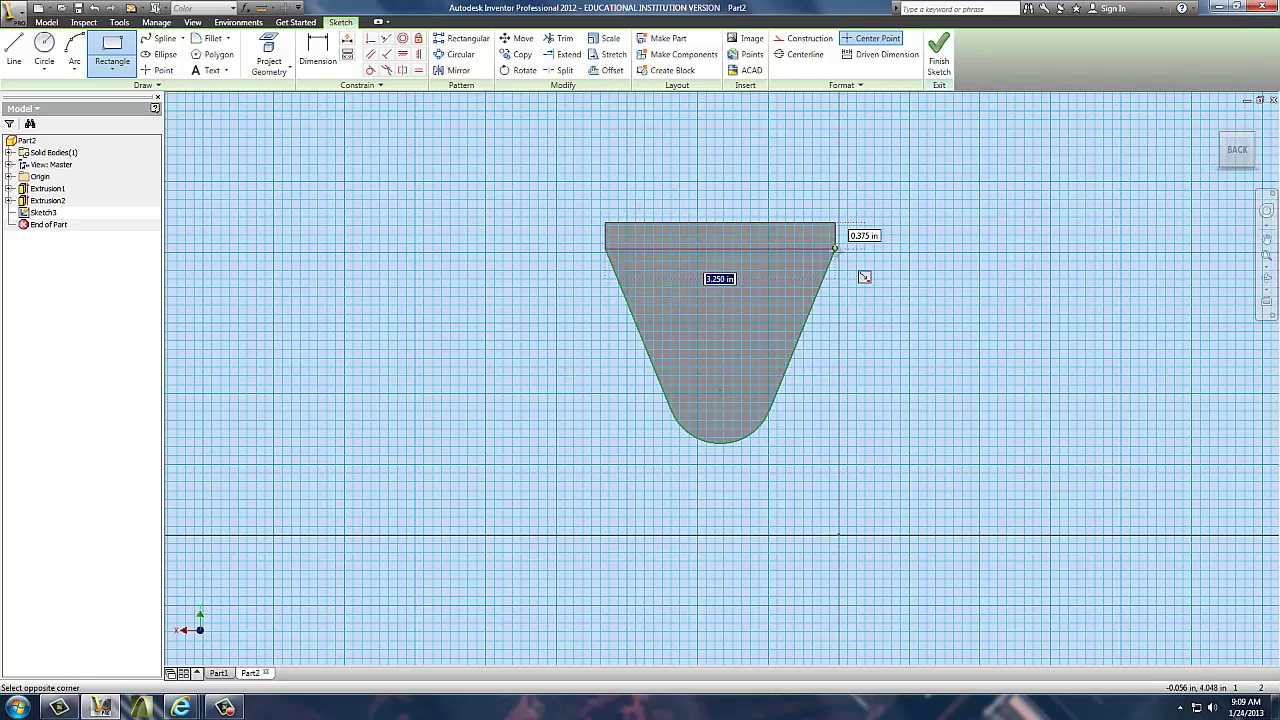
{"action": "left_click", "coordinate": [836, 250]}
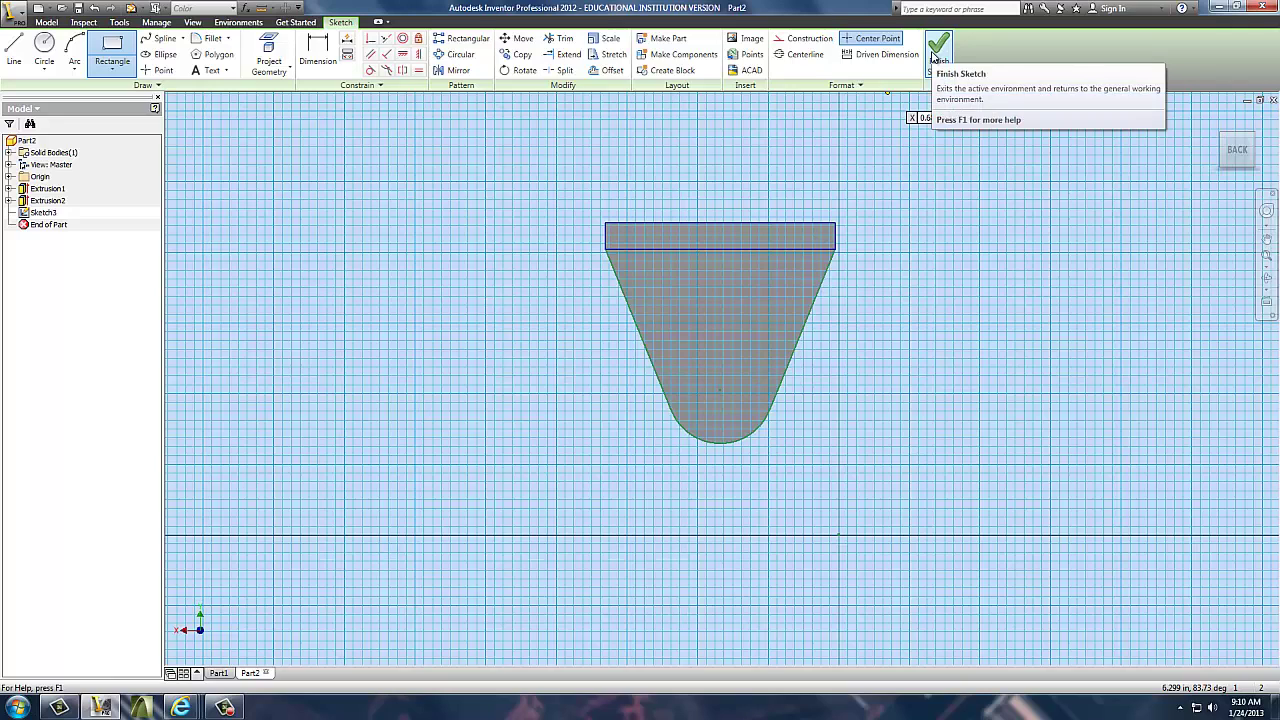
{"action": "left_click", "coordinate": [935, 52]}
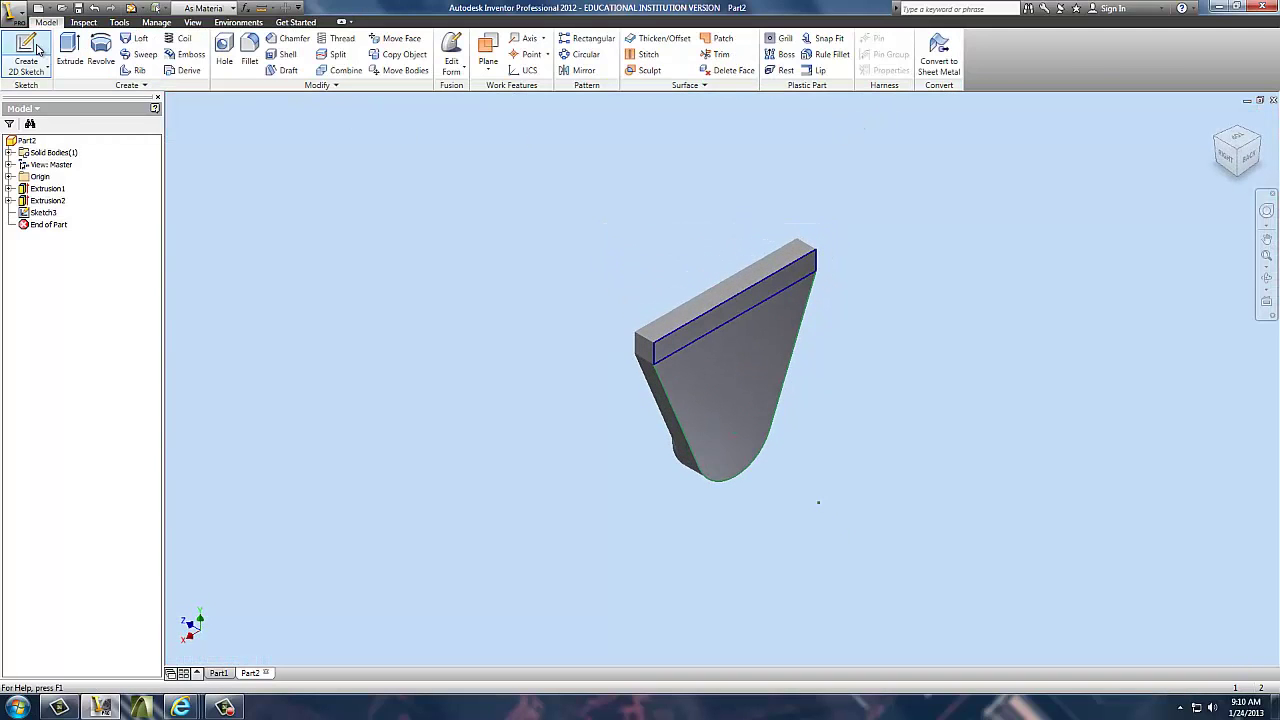
Step: Extrude the back face's rectangle outward by a distance of 1.5-.375 in, joined to the part
{"action": "left_click", "coordinate": [68, 46]}
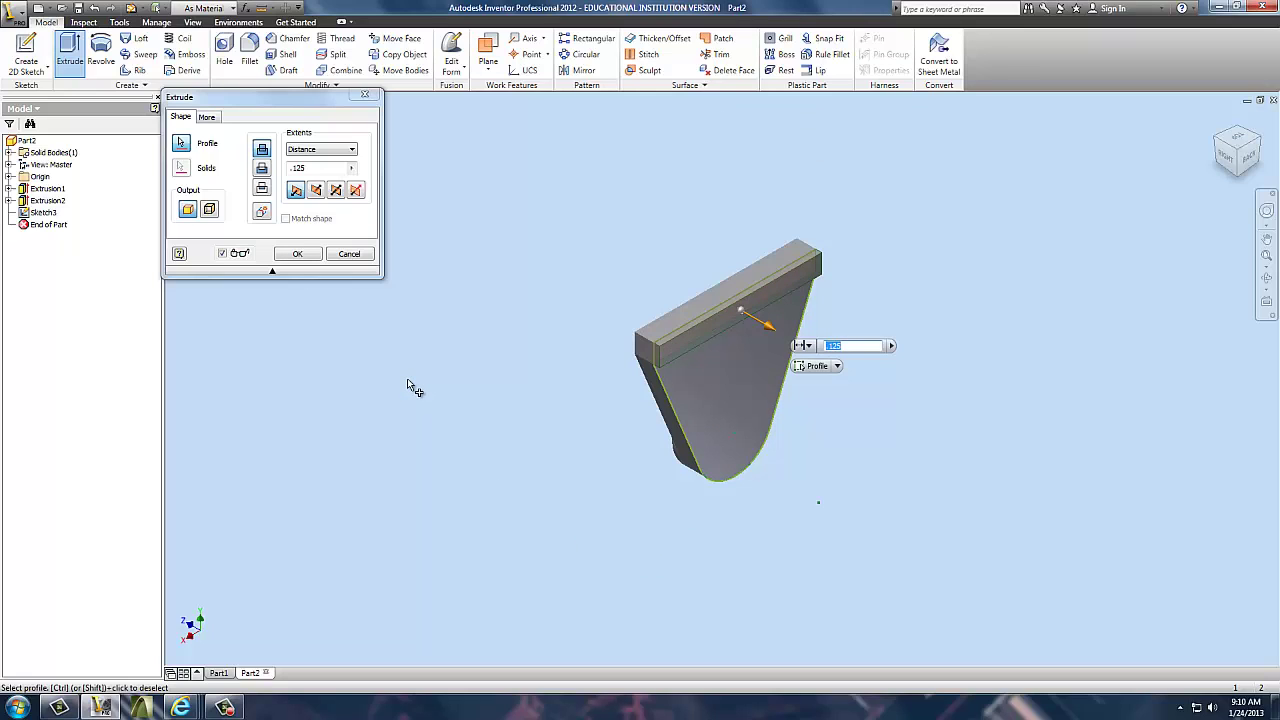
{"action": "left_click", "coordinate": [316, 167]}
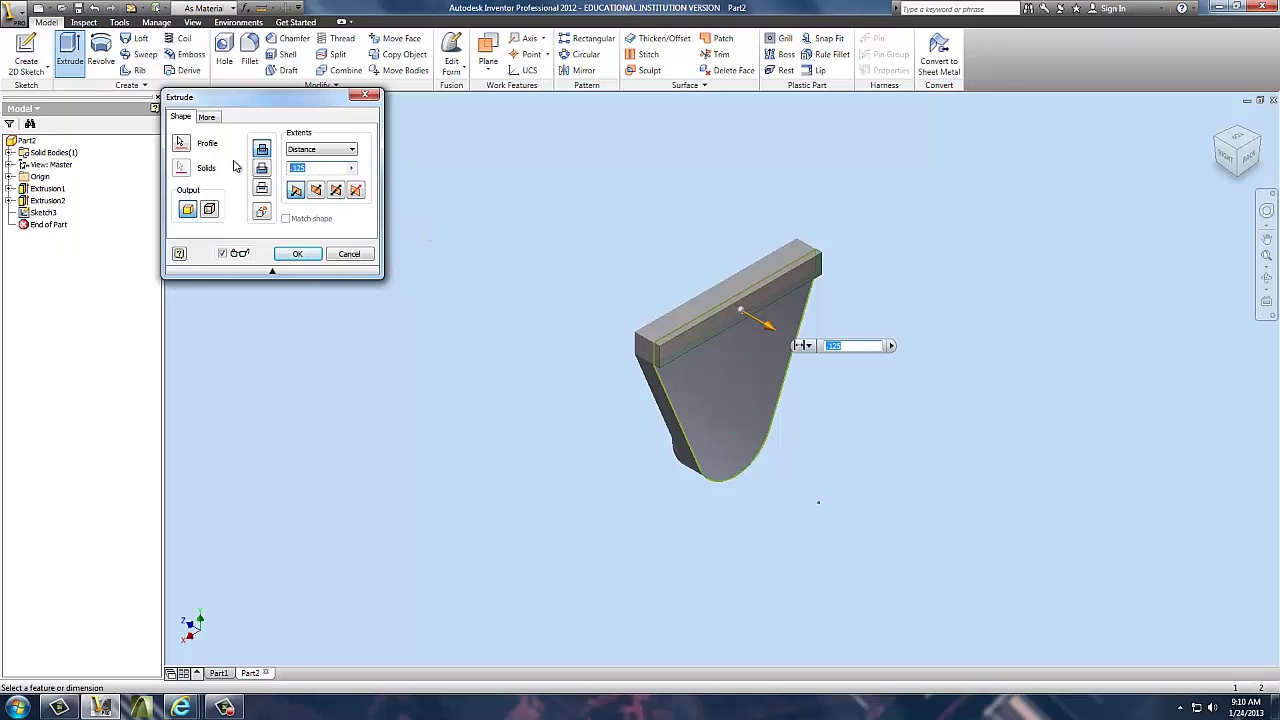
{"action": "type", "text": "1.5-.375"}
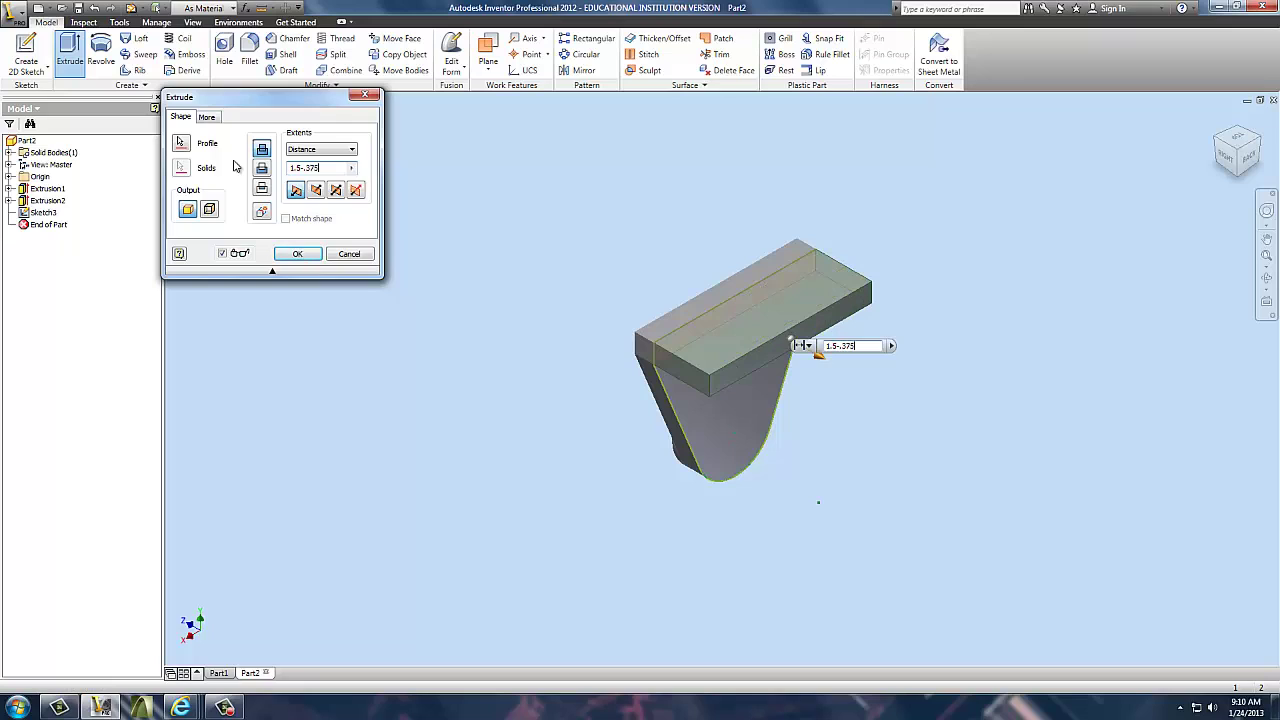
{"action": "key", "text": "Return"}
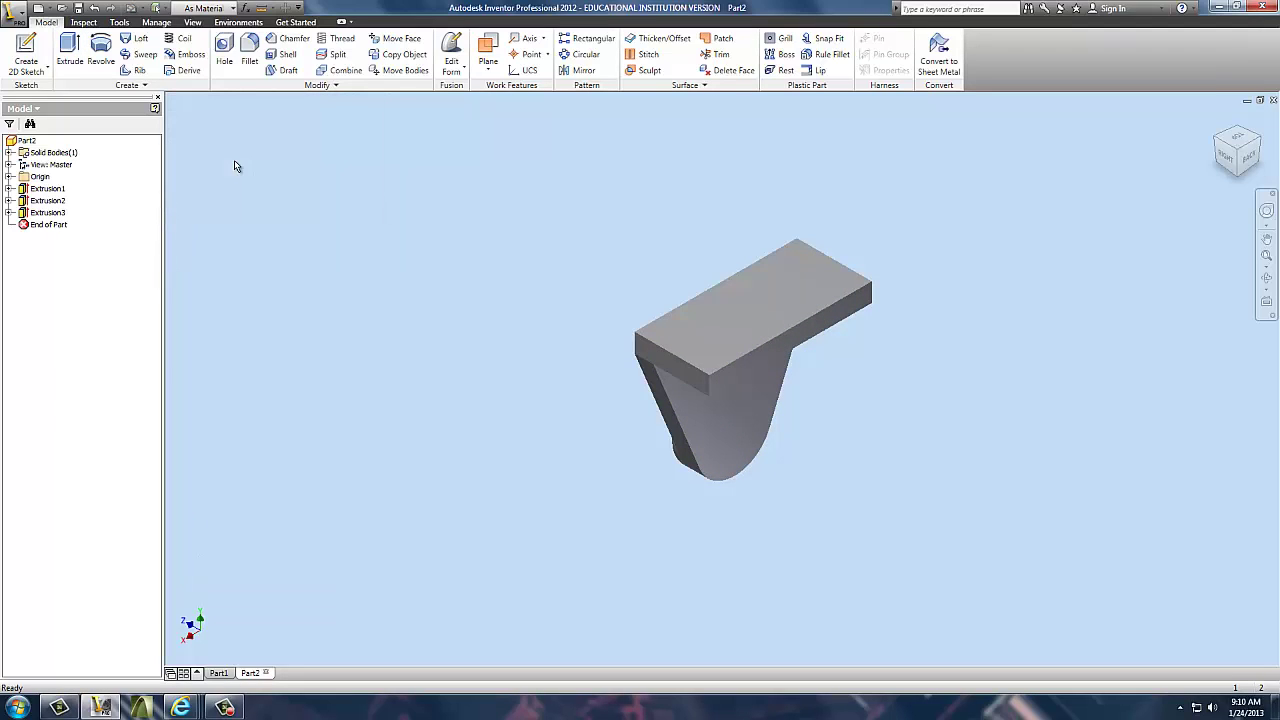
Step: Fillet the top plate's two outer vertical corner edges with a .5 in radius
{"action": "left_click", "coordinate": [252, 50]}
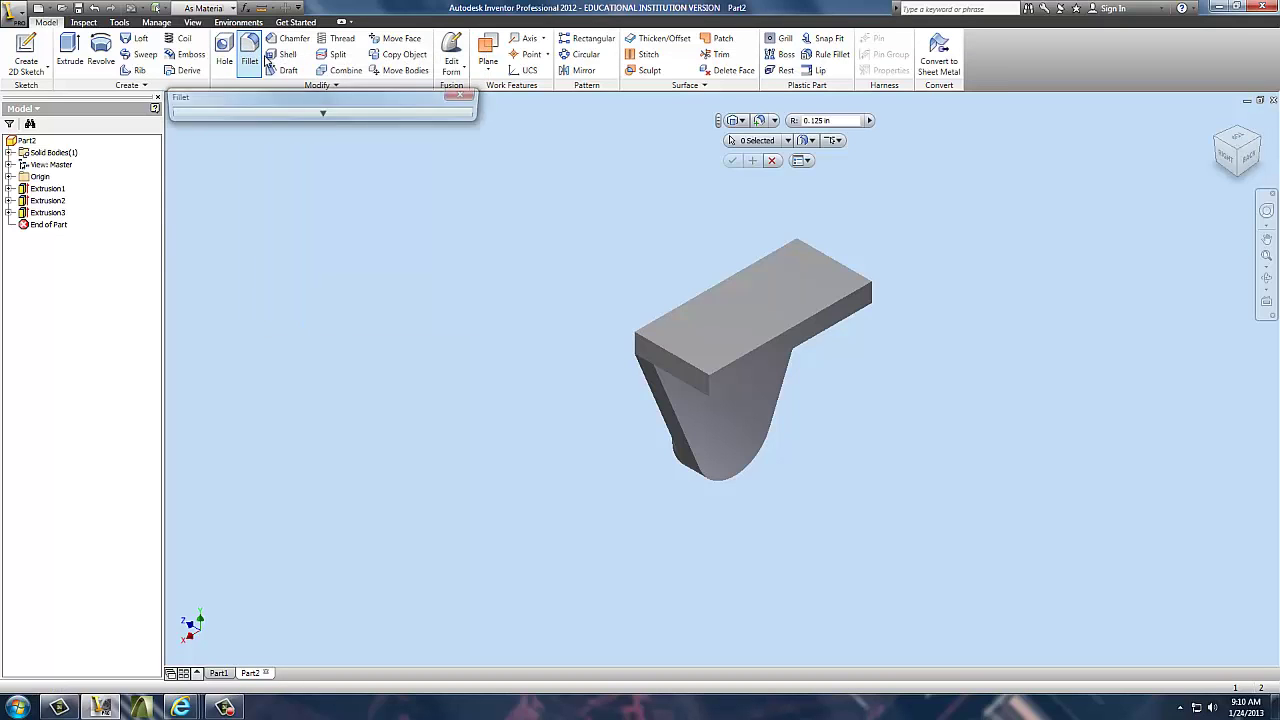
{"action": "left_click", "coordinate": [706, 386]}
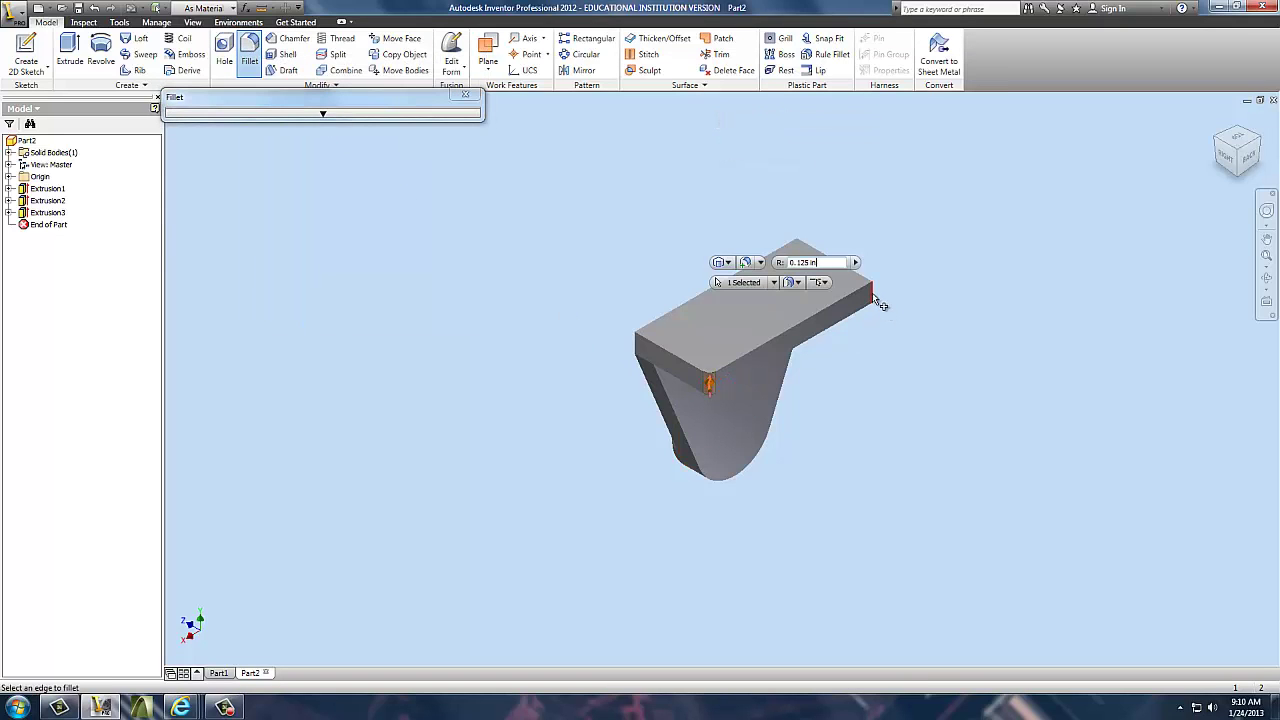
{"action": "left_click", "coordinate": [874, 296]}
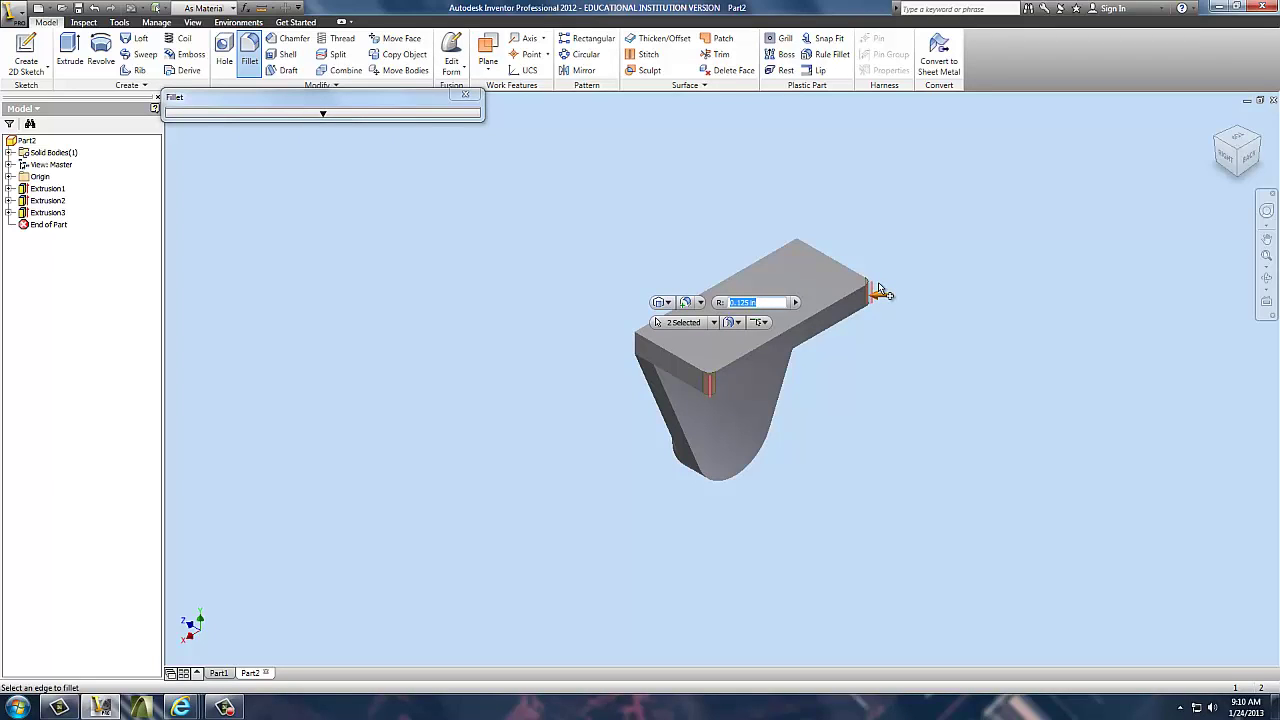
{"action": "left_click", "coordinate": [767, 305]}
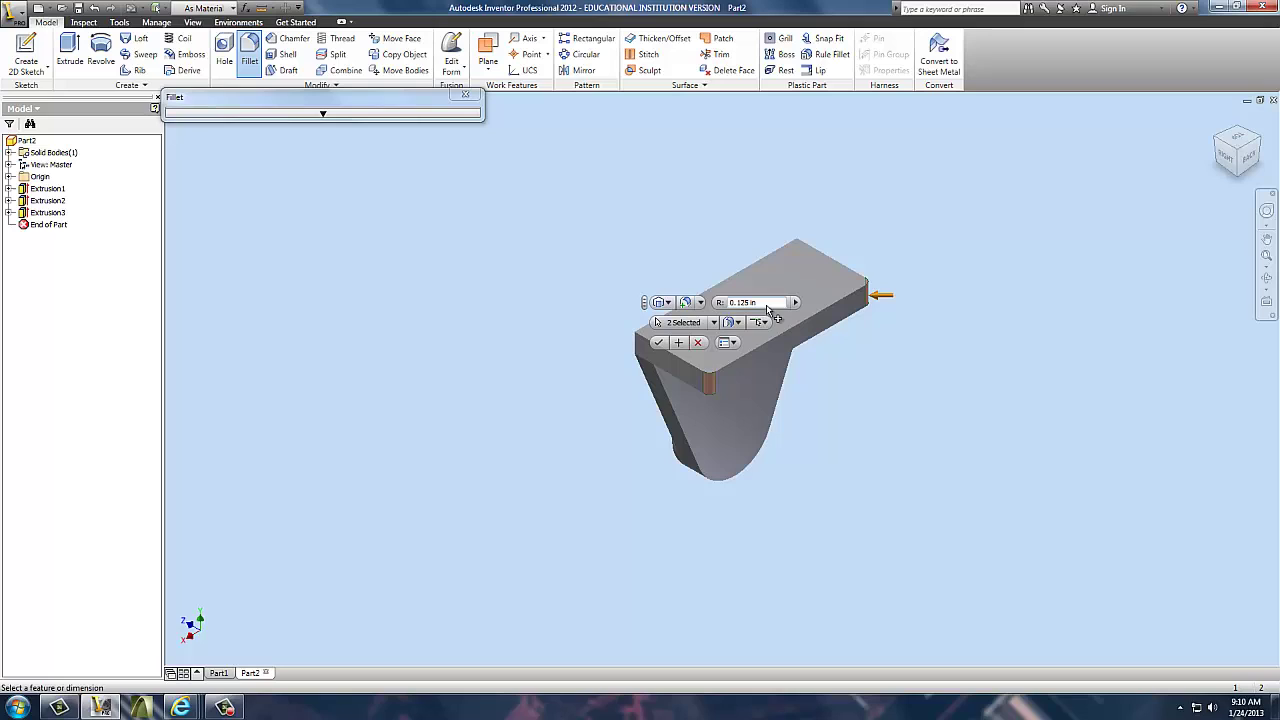
{"action": "left_click_drag", "start_coordinate": [767, 306], "coordinate": [714, 306]}
{"action": "type", "text": ".5"}
{"action": "key", "text": "Return"}
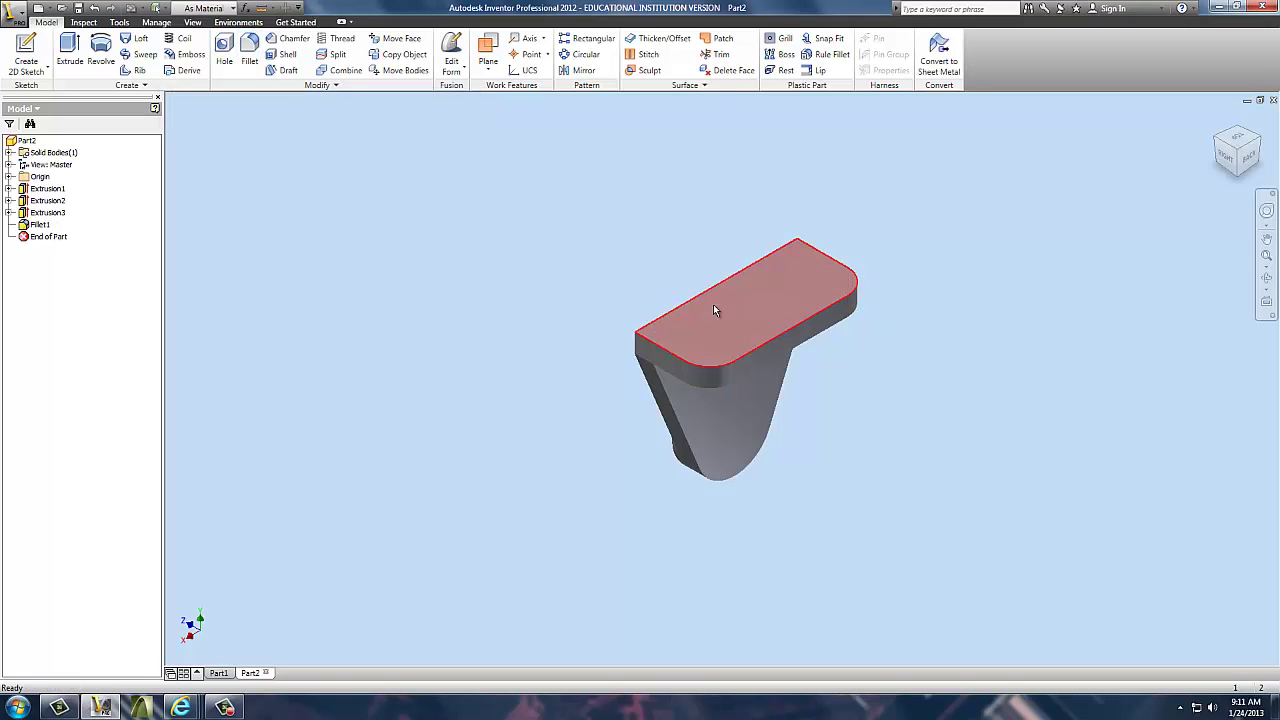
{"action": "left_click", "coordinate": [714, 310]}
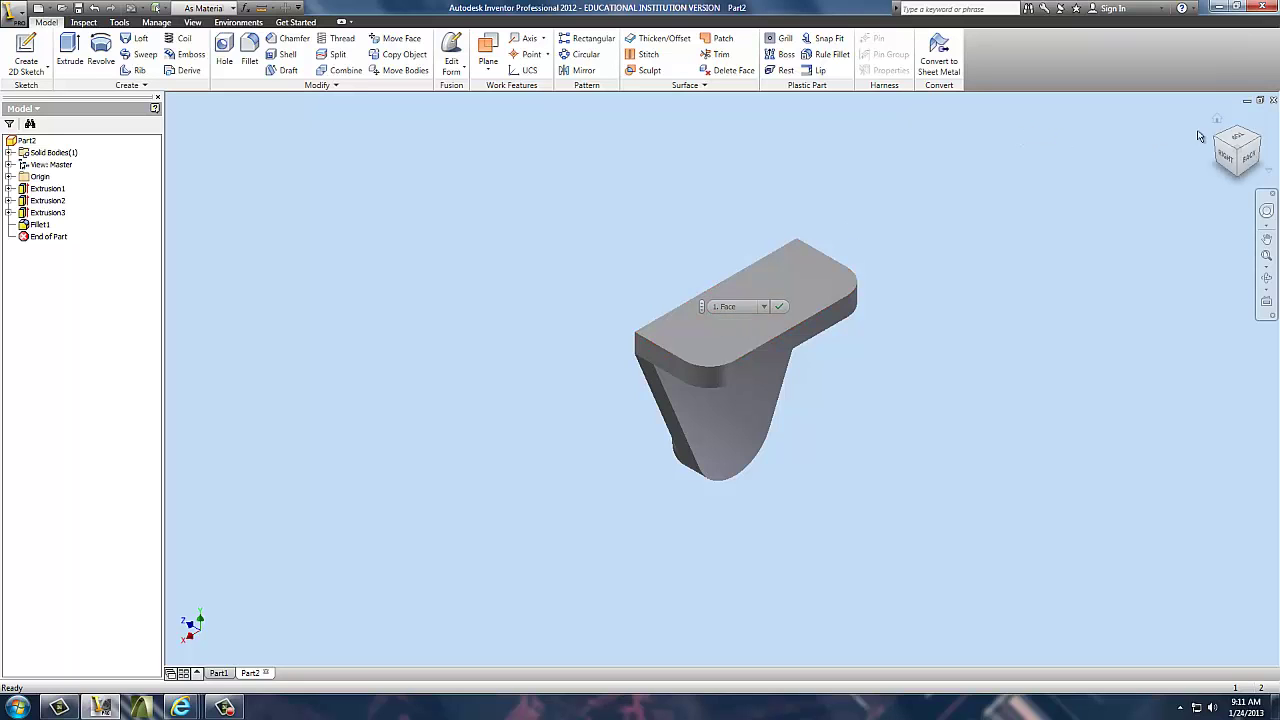
Step: Sketch two points on the top plate's underside at the centers of the rounded corners, and finish the sketch
{"action": "left_click", "coordinate": [1243, 180]}
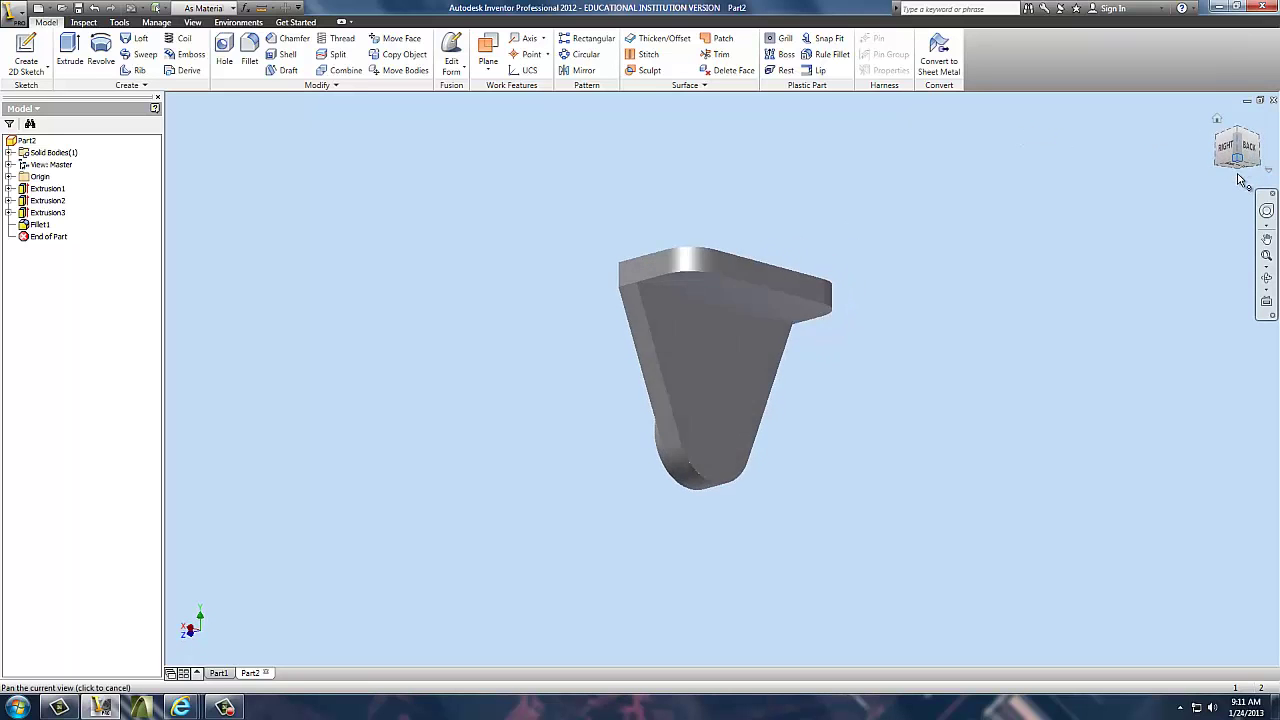
{"action": "left_click", "coordinate": [729, 313]}
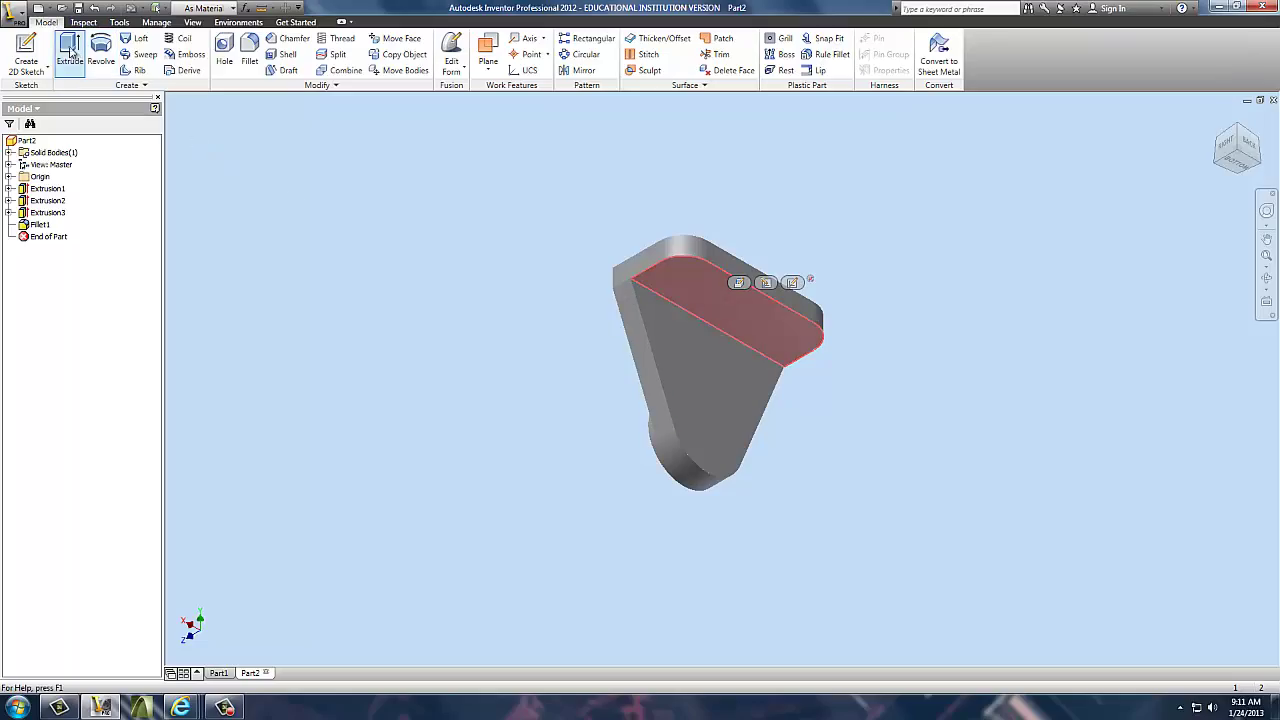
{"action": "left_click", "coordinate": [27, 50]}
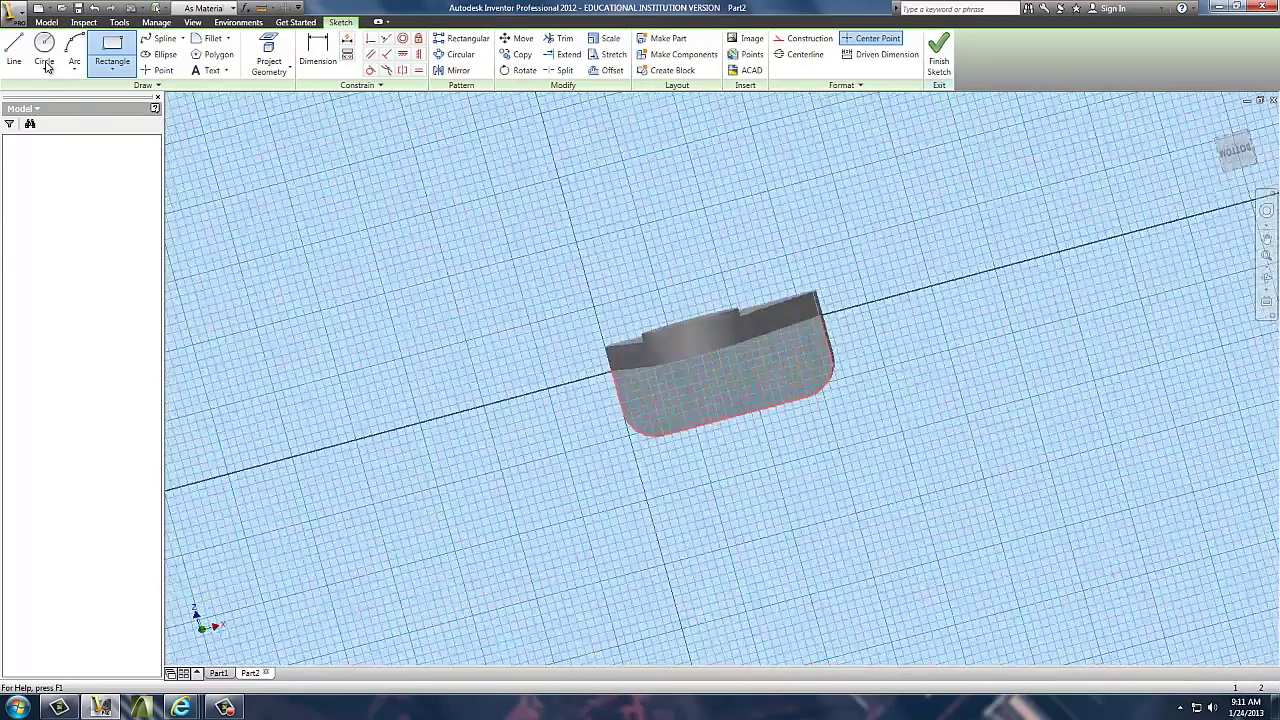
{"action": "scroll", "coordinate": [736, 394], "scroll_direction": "up", "scroll_amount": 8}
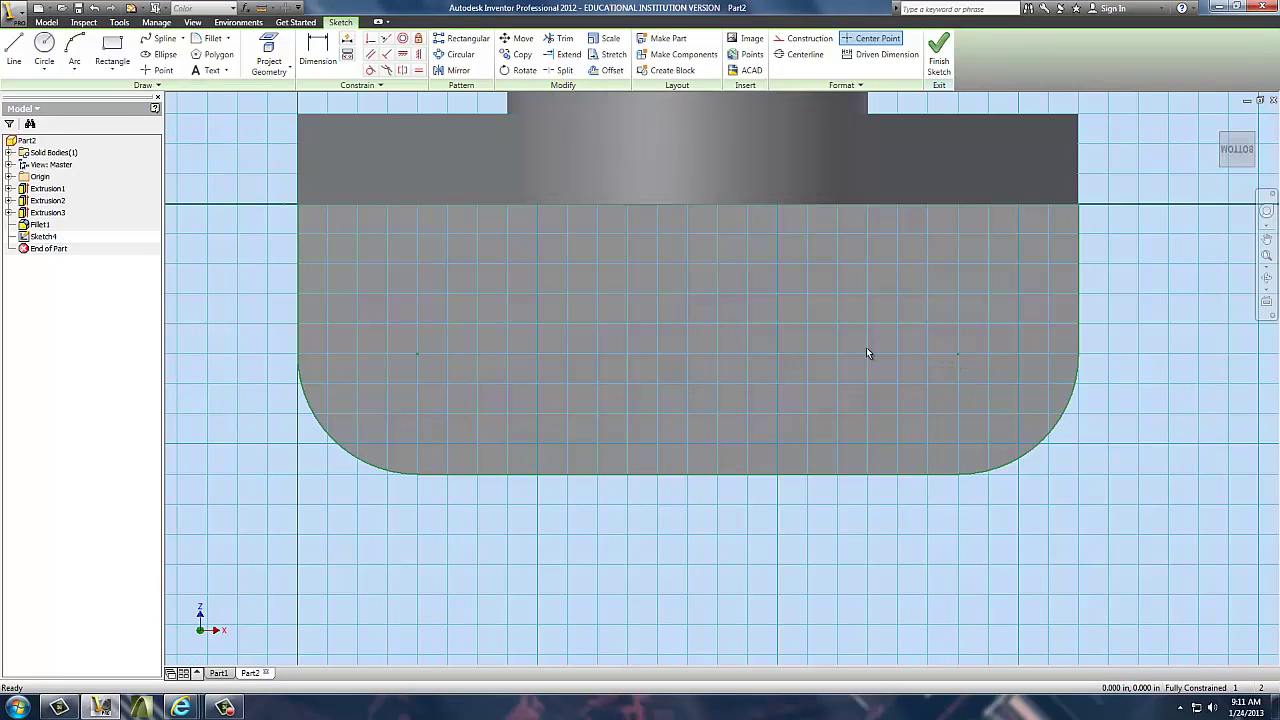
{"action": "left_click", "coordinate": [156, 69]}
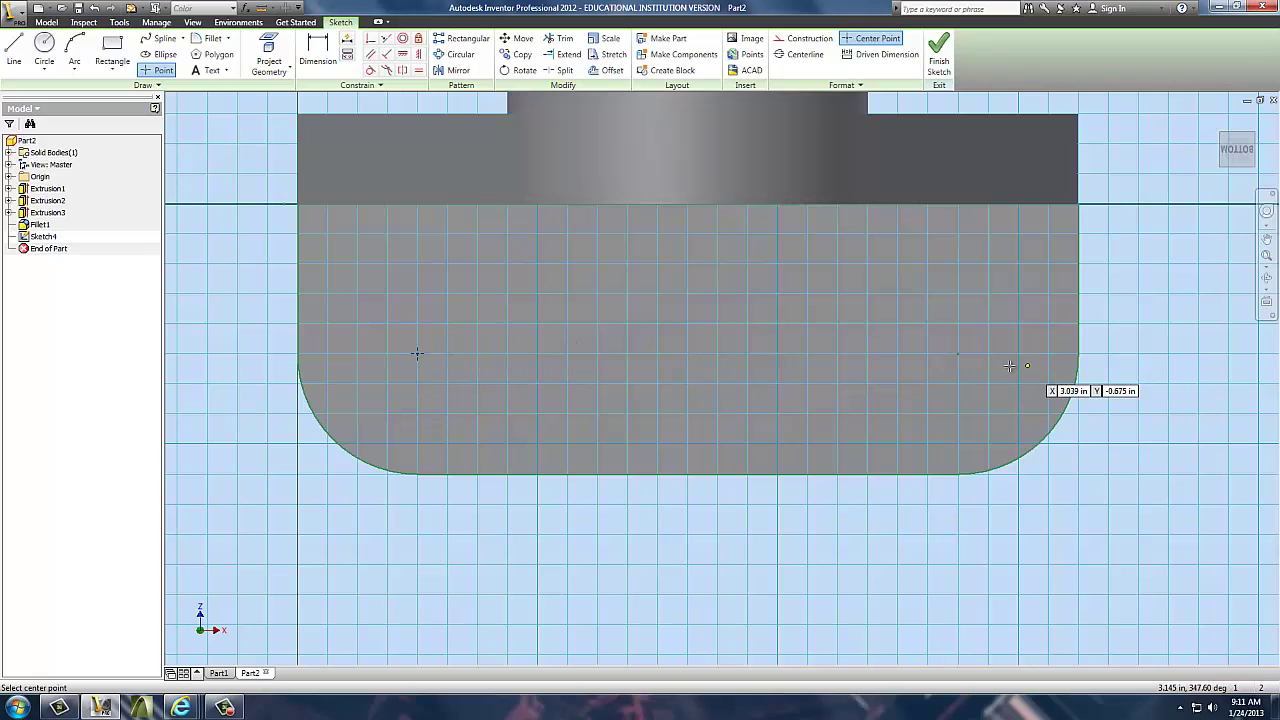
{"action": "left_click", "coordinate": [958, 353]}
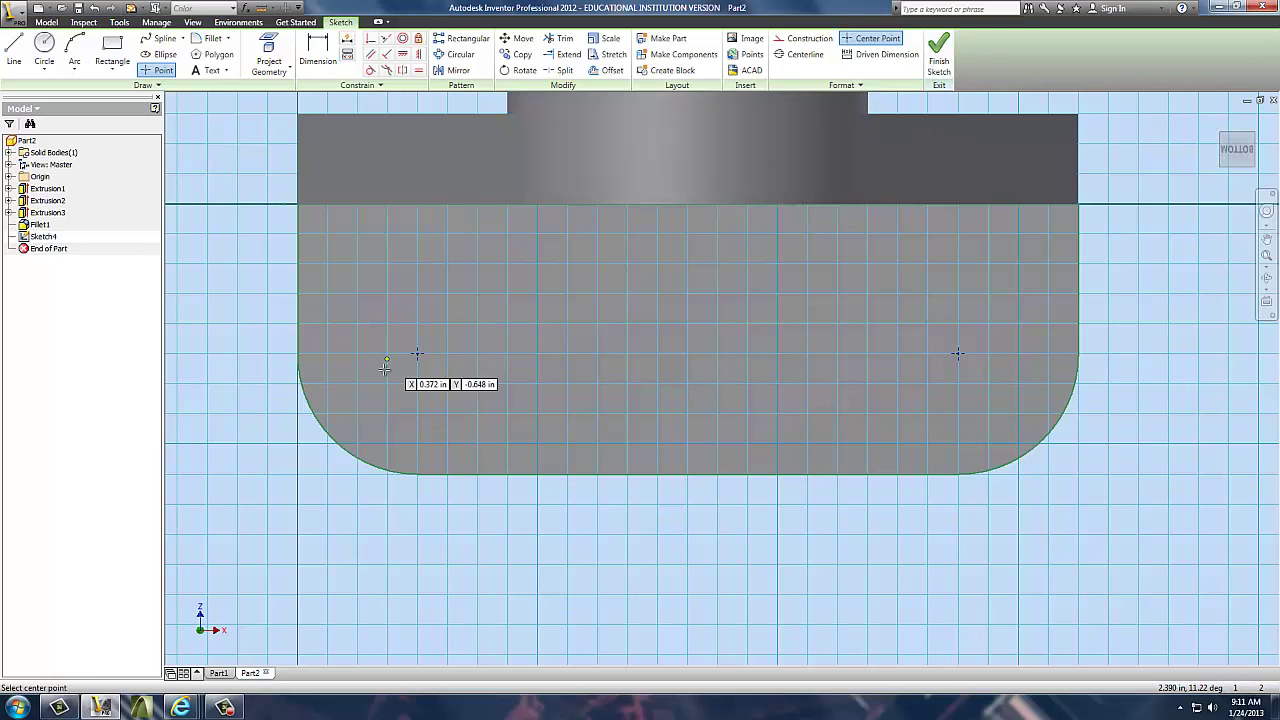
{"action": "left_click", "coordinate": [938, 58]}
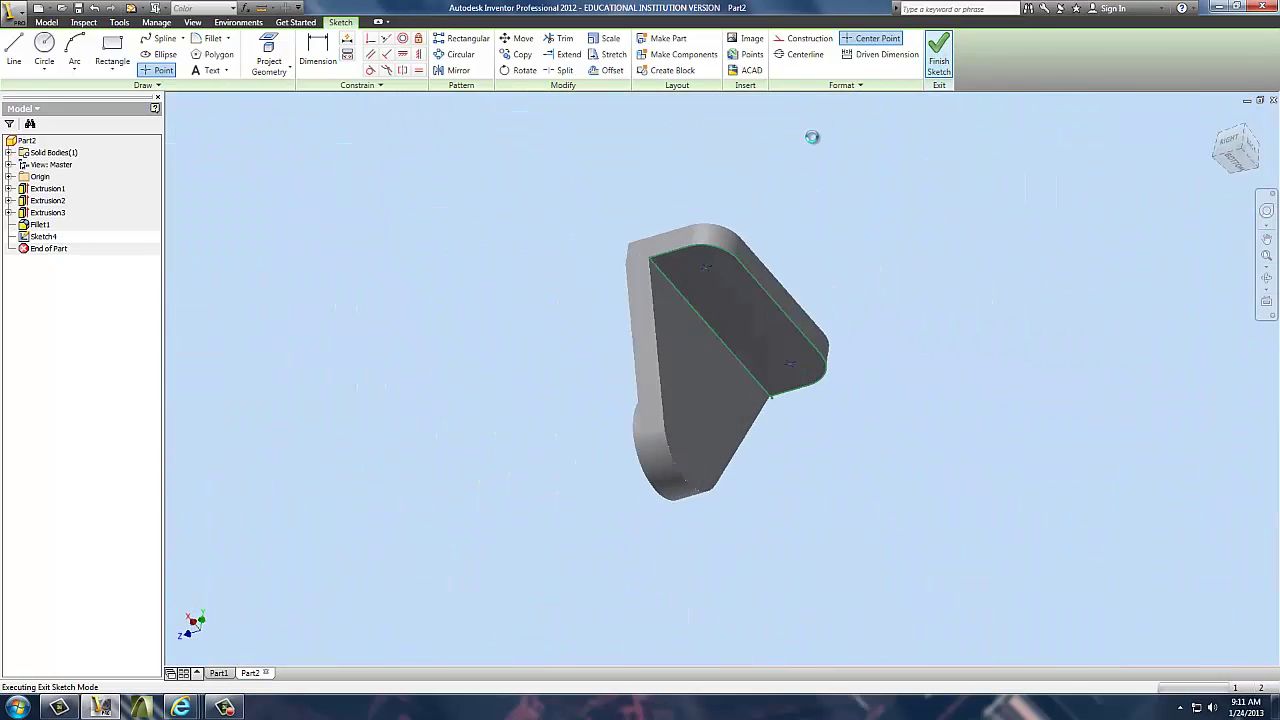
Step: Create through-all counterbored holes at the two sketch points, with counterbore diameter .625 in, counterbore depth .125 in and hole diameter .375 in
{"action": "left_click", "coordinate": [225, 50]}
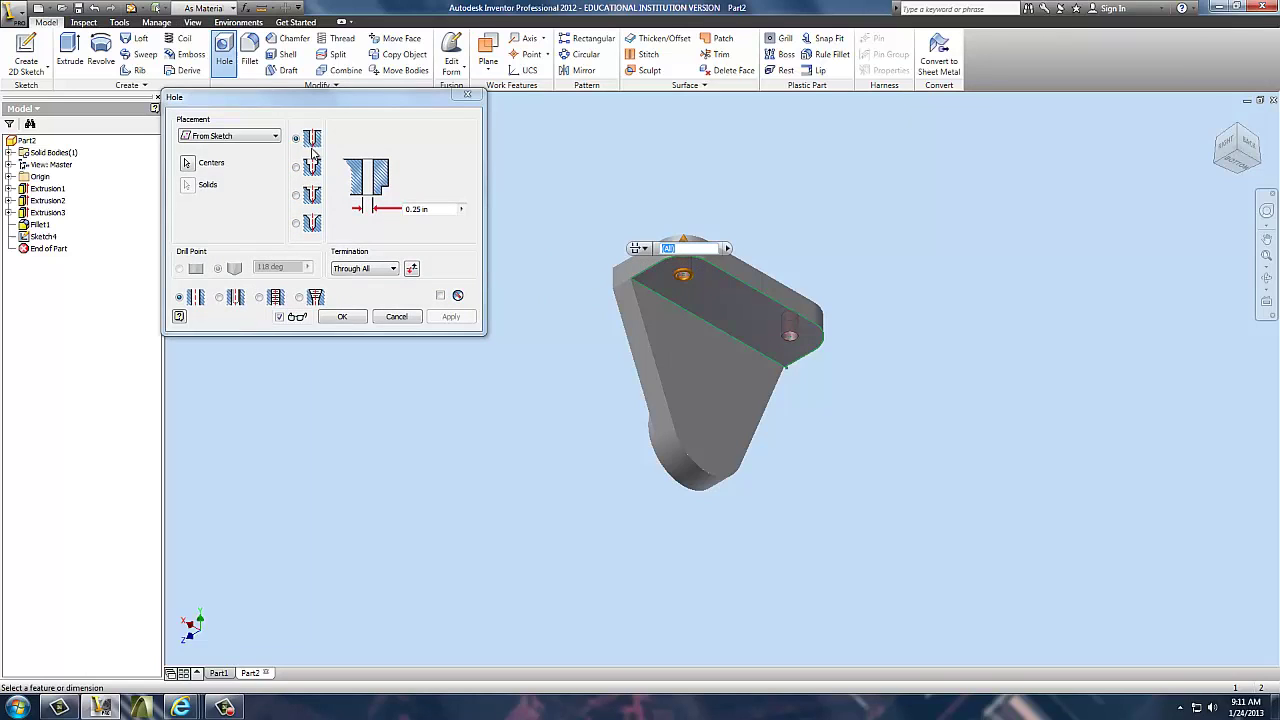
{"action": "left_click", "coordinate": [296, 167]}
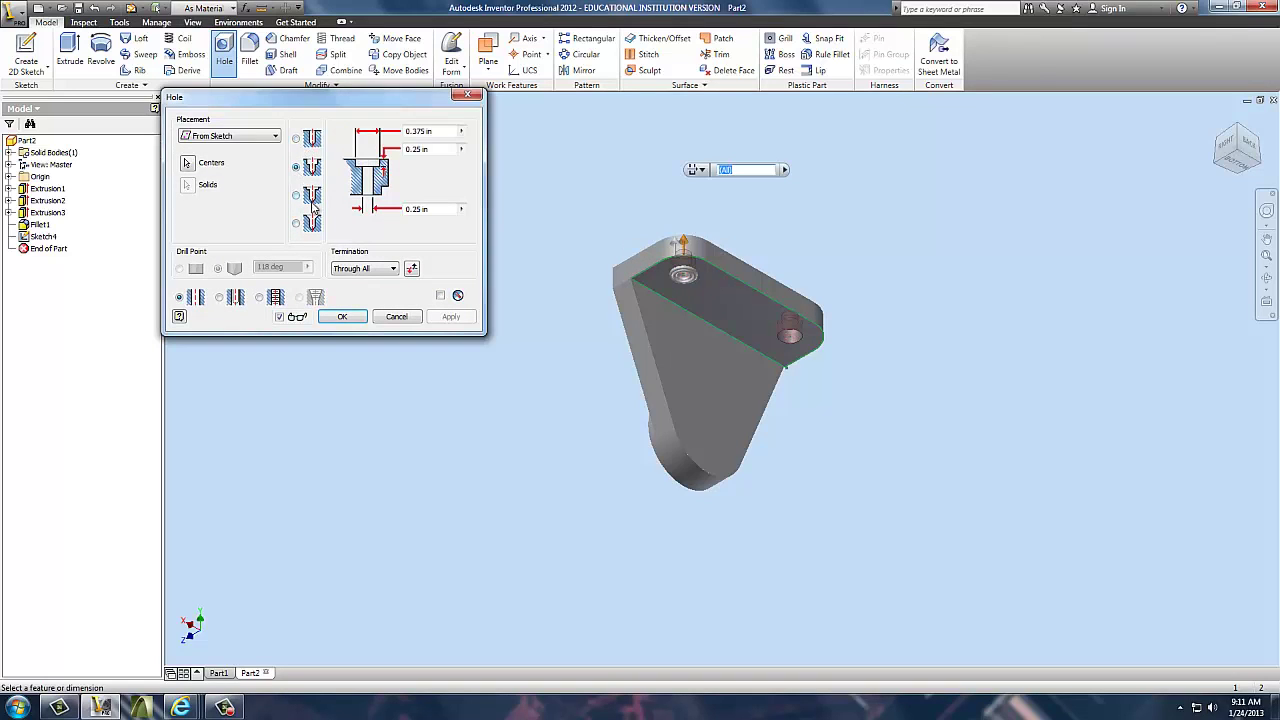
{"action": "left_click", "coordinate": [437, 131]}
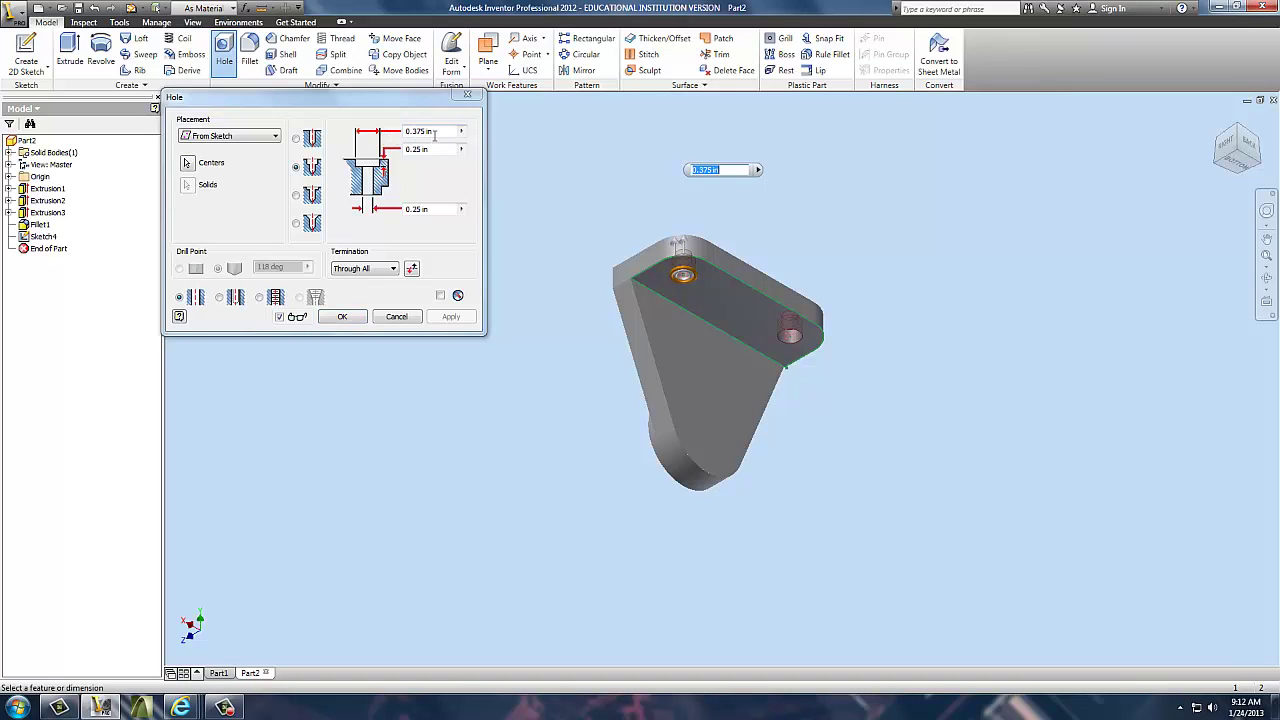
{"action": "mouse_move", "coordinate": [697, 172]}
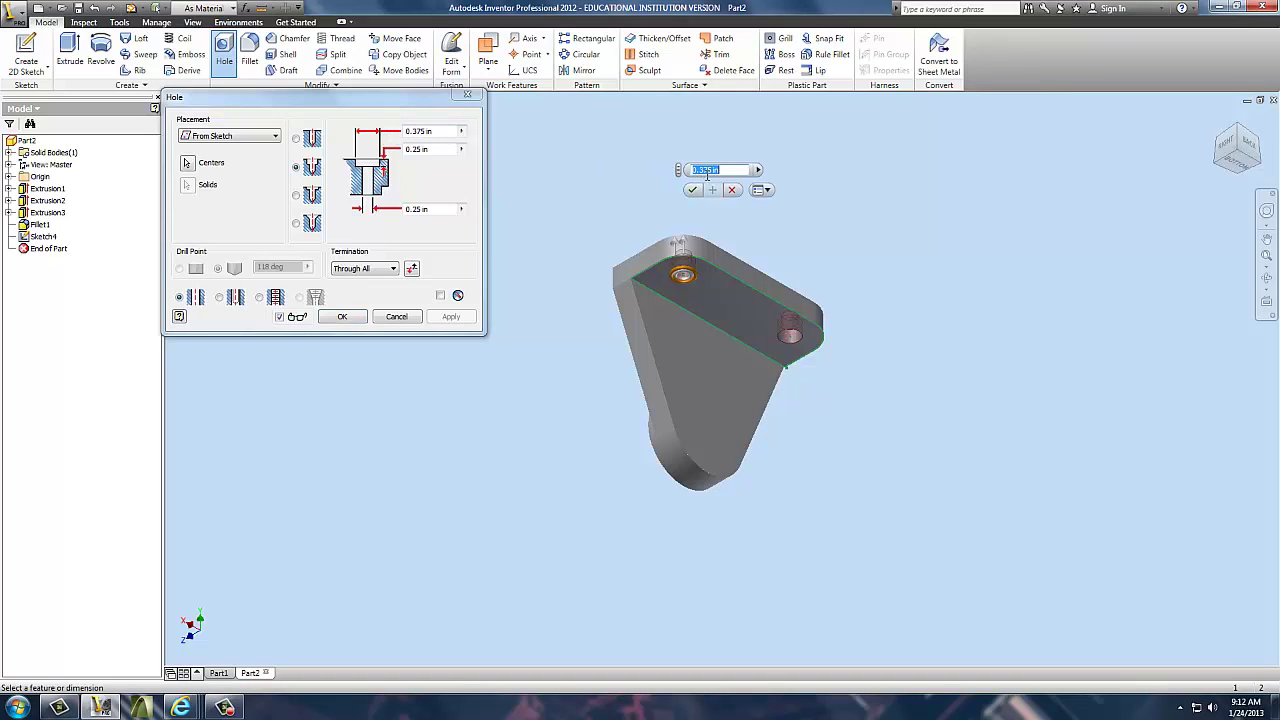
{"action": "left_click", "coordinate": [461, 131]}
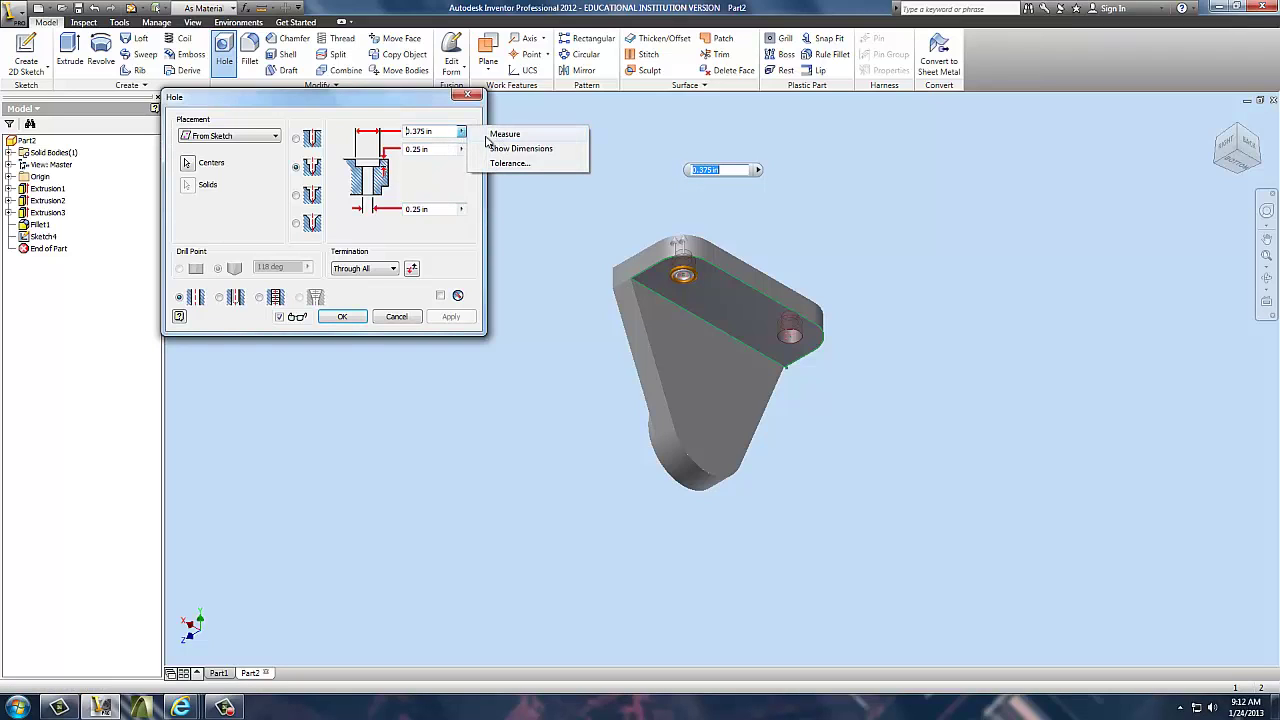
{"action": "left_click", "coordinate": [427, 131]}
{"action": "left_click_drag", "start_coordinate": [428, 131], "coordinate": [383, 137]}
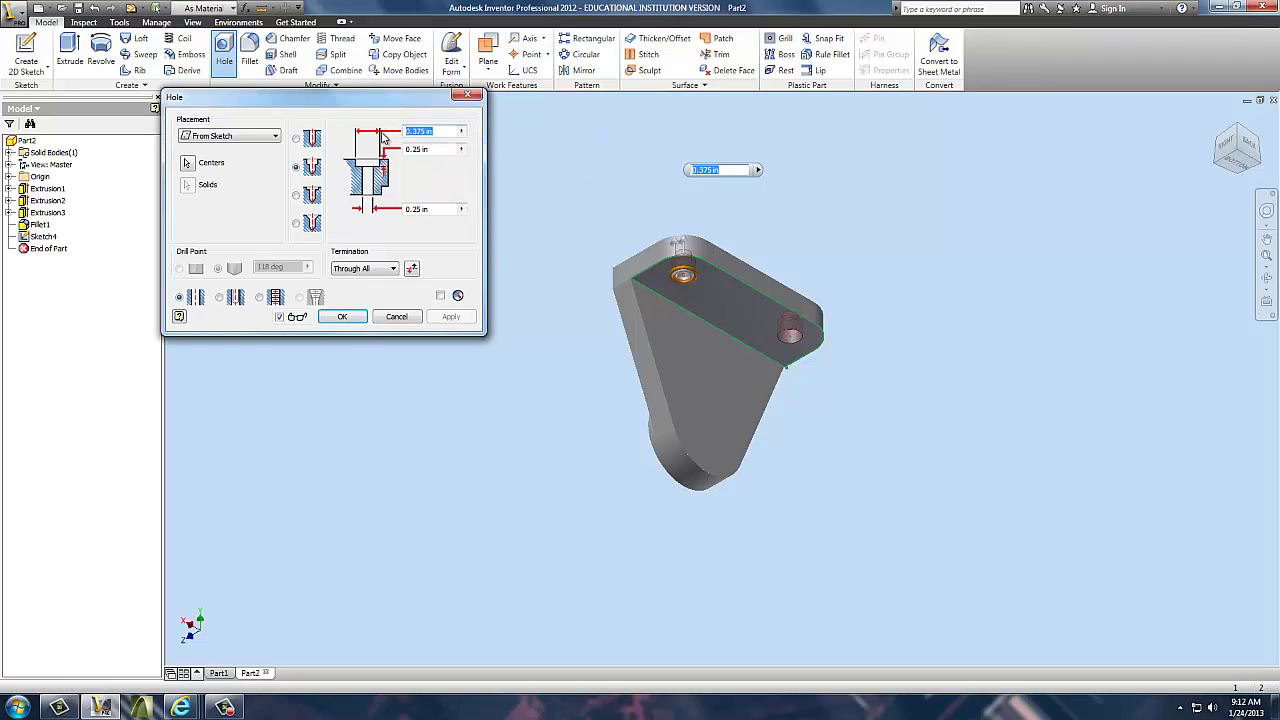
{"action": "type", "text": ".625"}
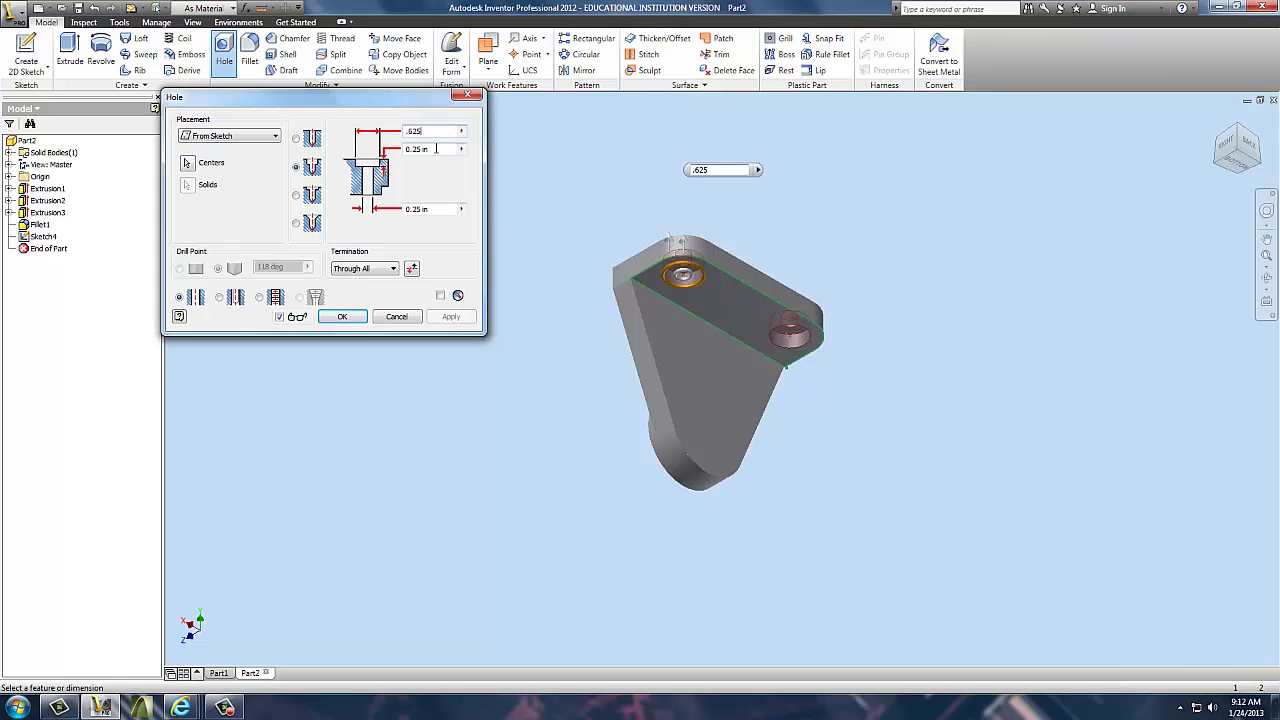
{"action": "left_click_drag", "start_coordinate": [436, 148], "coordinate": [372, 152]}
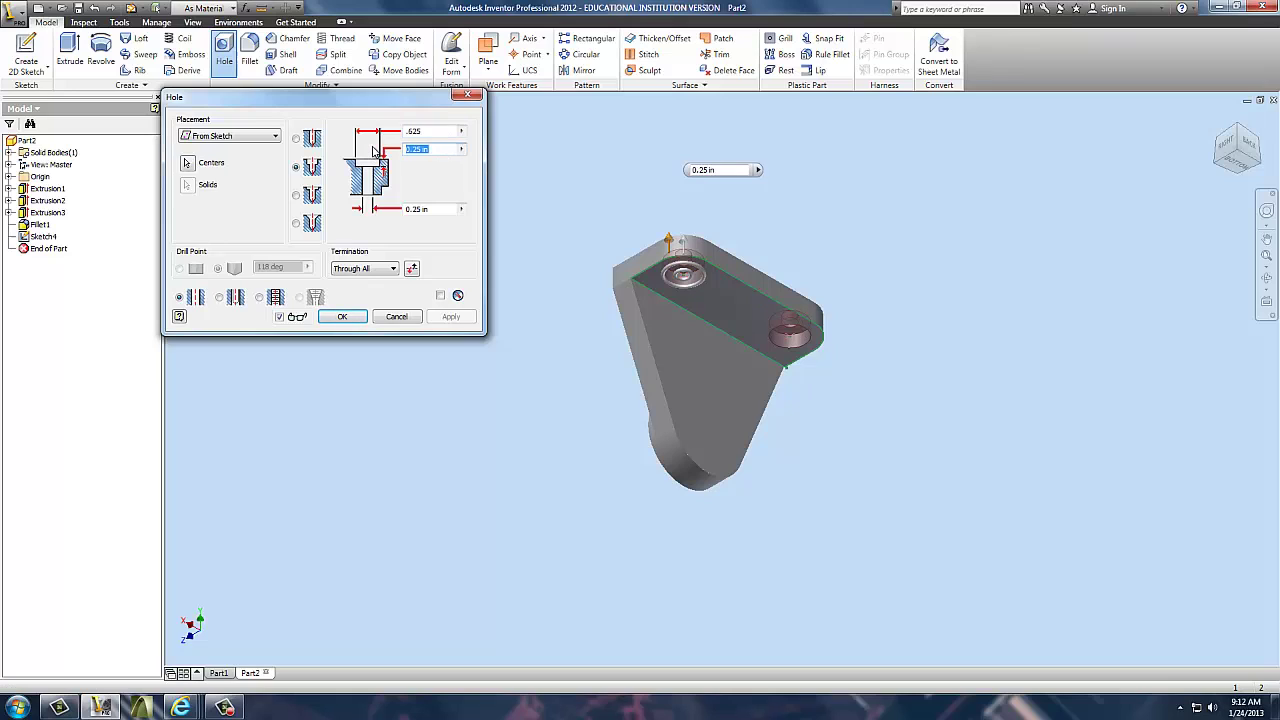
{"action": "type", "text": ".125"}
{"action": "left_click_drag", "start_coordinate": [445, 209], "coordinate": [367, 206]}
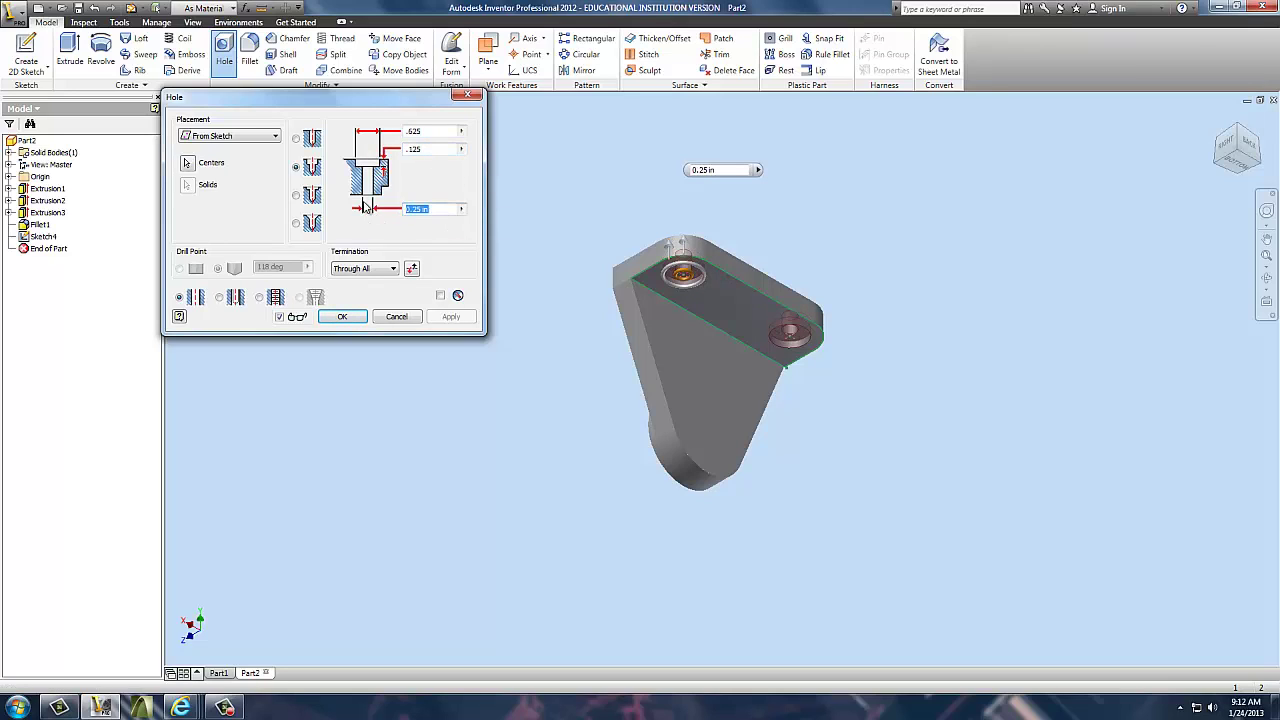
{"action": "type", "text": ".375"}
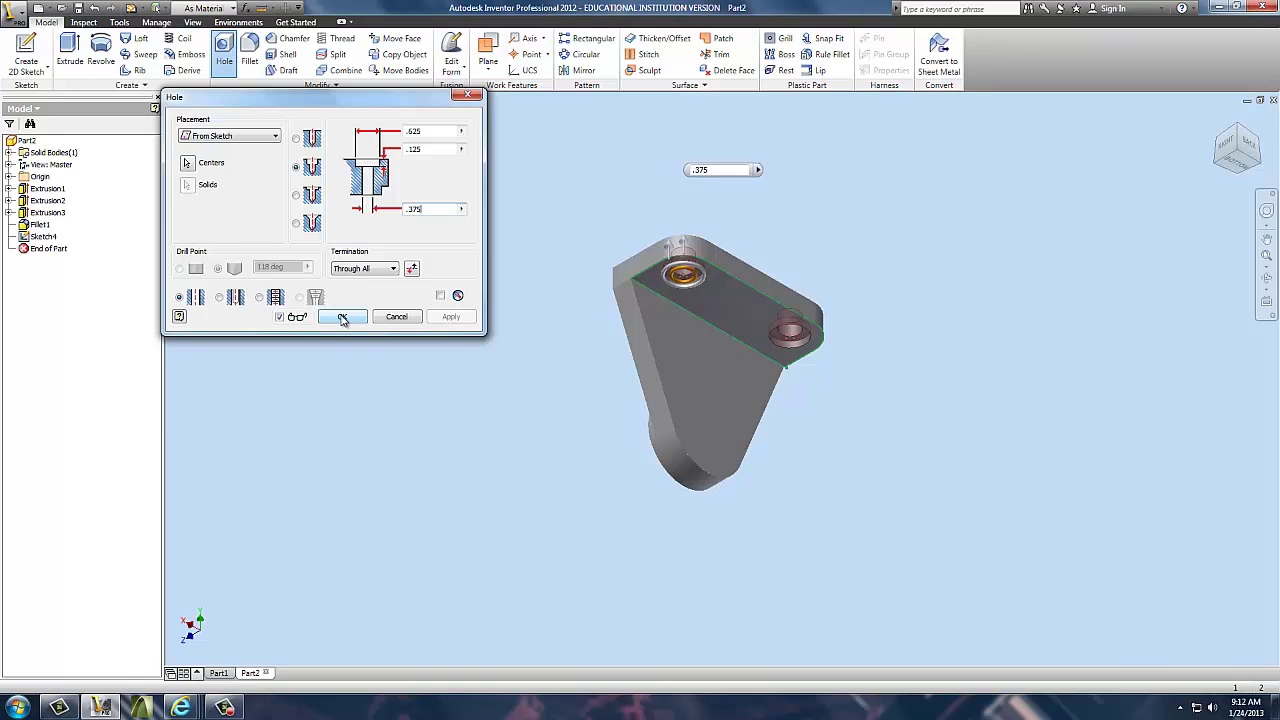
{"action": "left_click", "coordinate": [342, 317]}
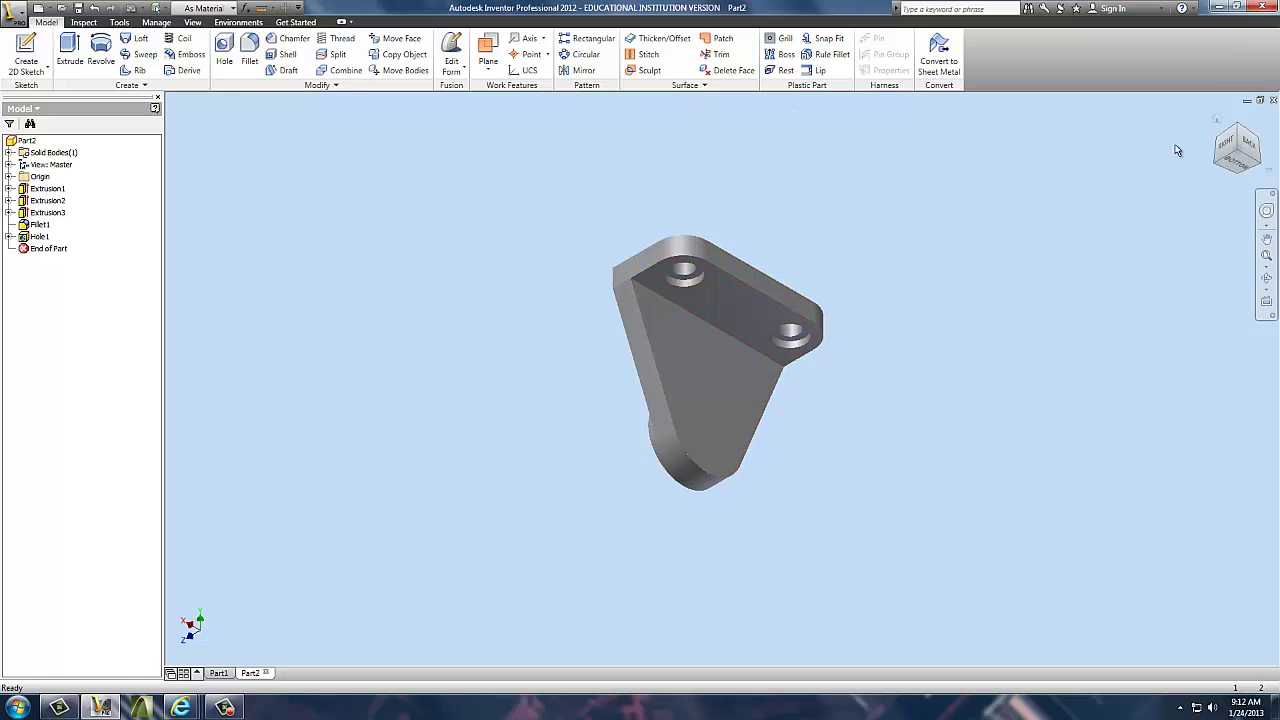
Step: Start a sketch on the round boss's front face and draw a concentric circle about 0.85 in in diameter
{"action": "key", "text": "F2"}
{"action": "left_click", "coordinate": [1220, 143]}
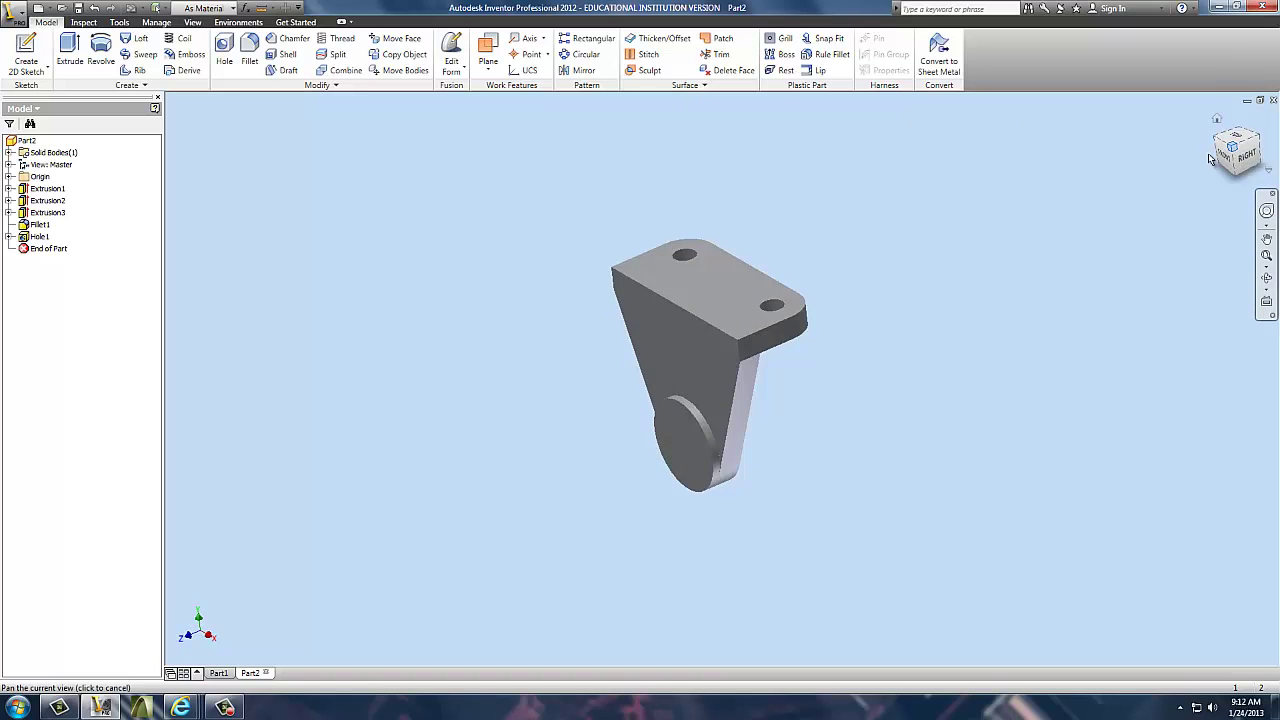
{"action": "left_click", "coordinate": [688, 440]}
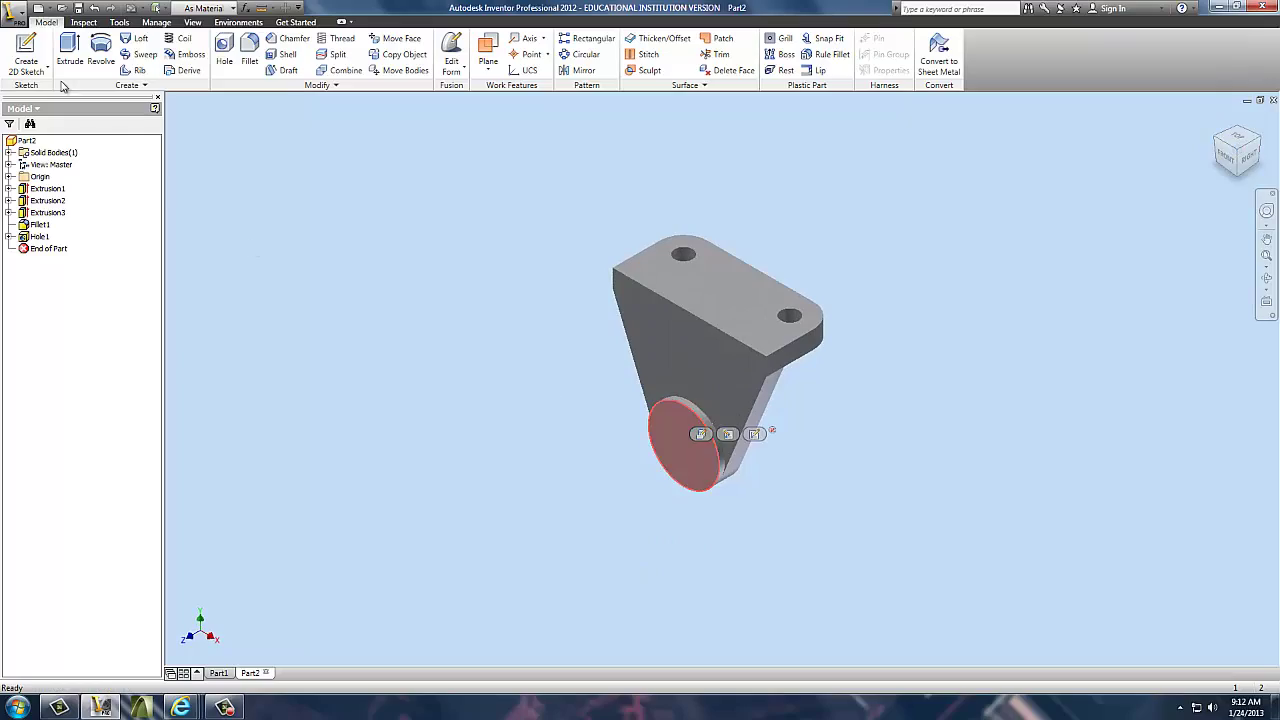
{"action": "left_click", "coordinate": [26, 52]}
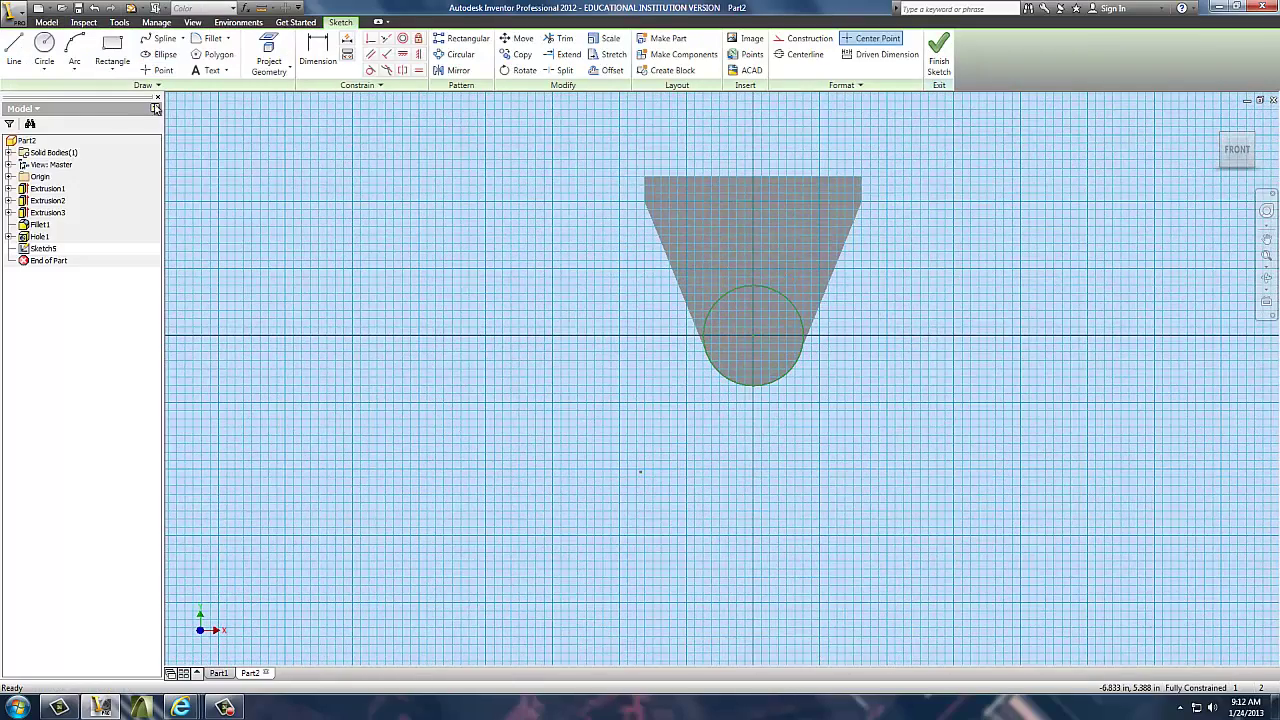
{"action": "left_click", "coordinate": [44, 45]}
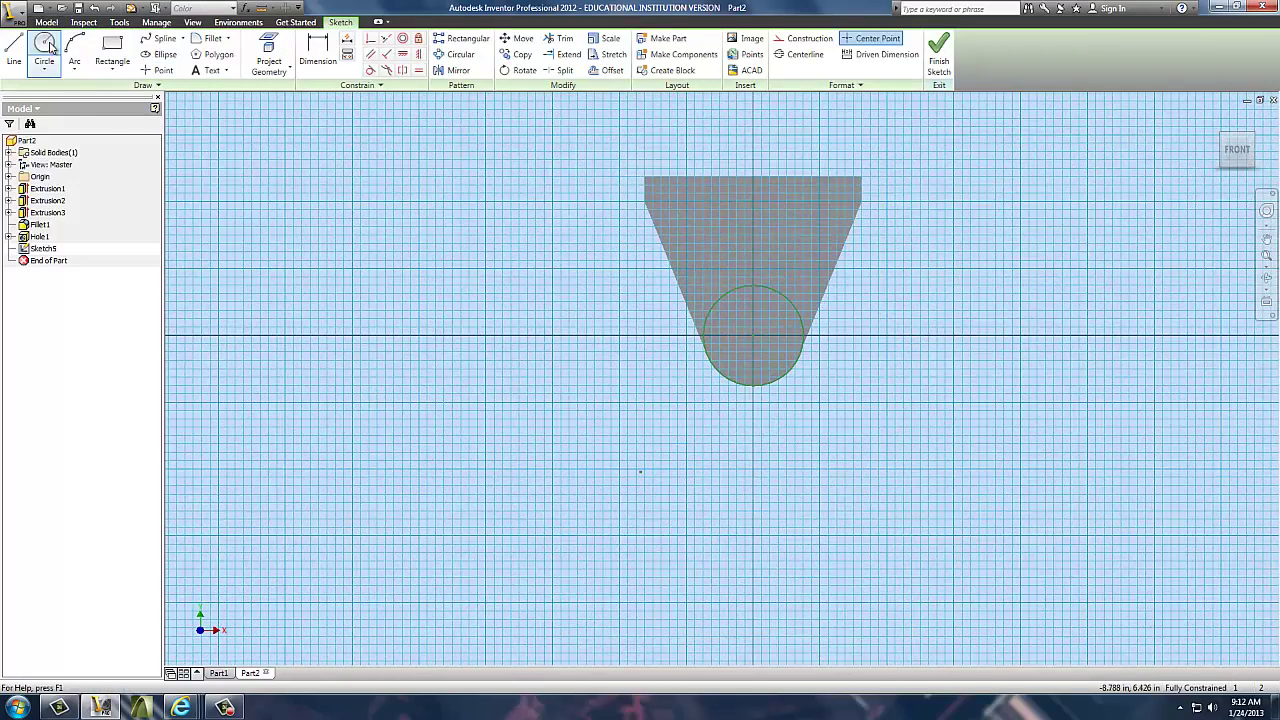
{"action": "left_click", "coordinate": [753, 339]}
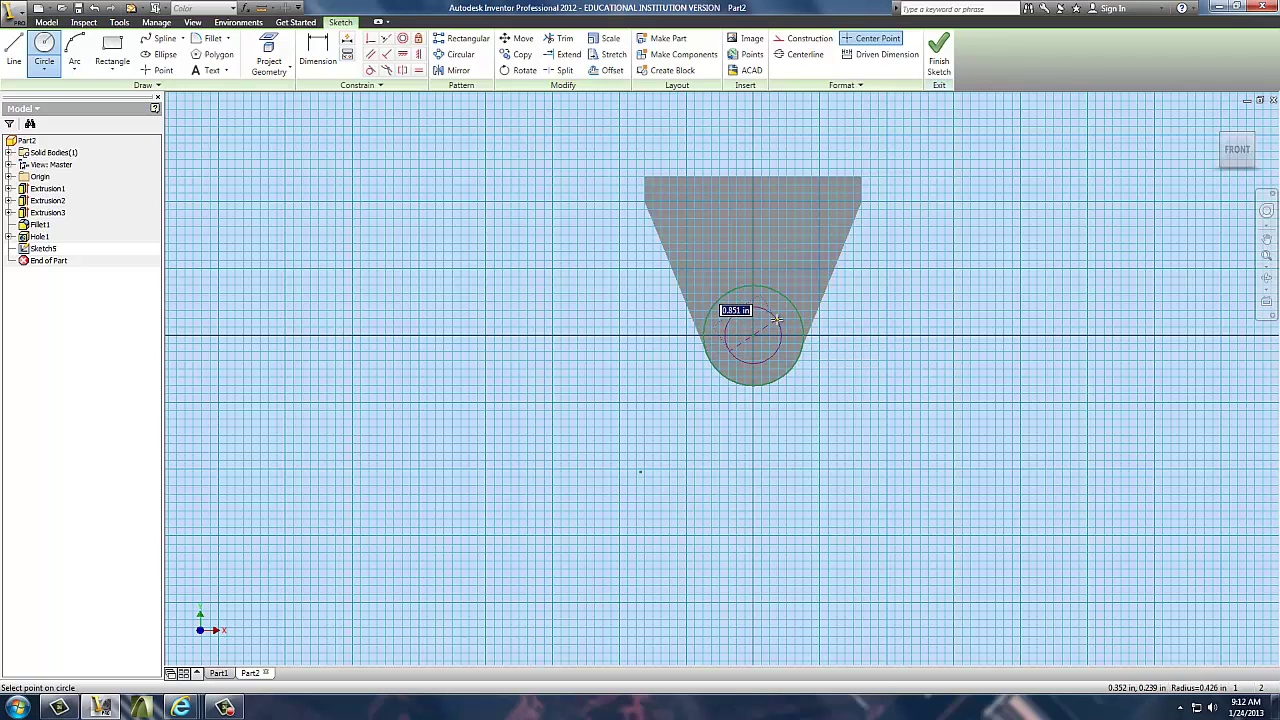
{"action": "left_click", "coordinate": [776, 318]}
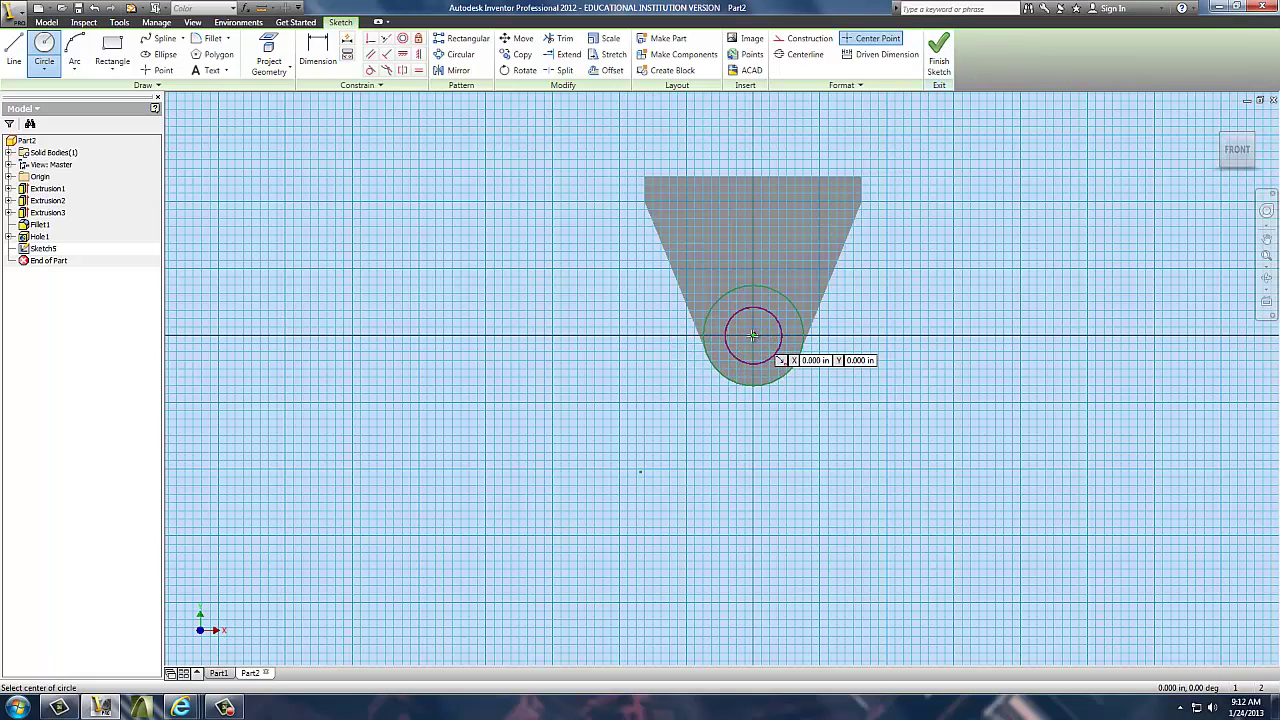
Step: Dimension the boss face circle's diameter as 1 in and finish the sketch
{"action": "left_click", "coordinate": [322, 46]}
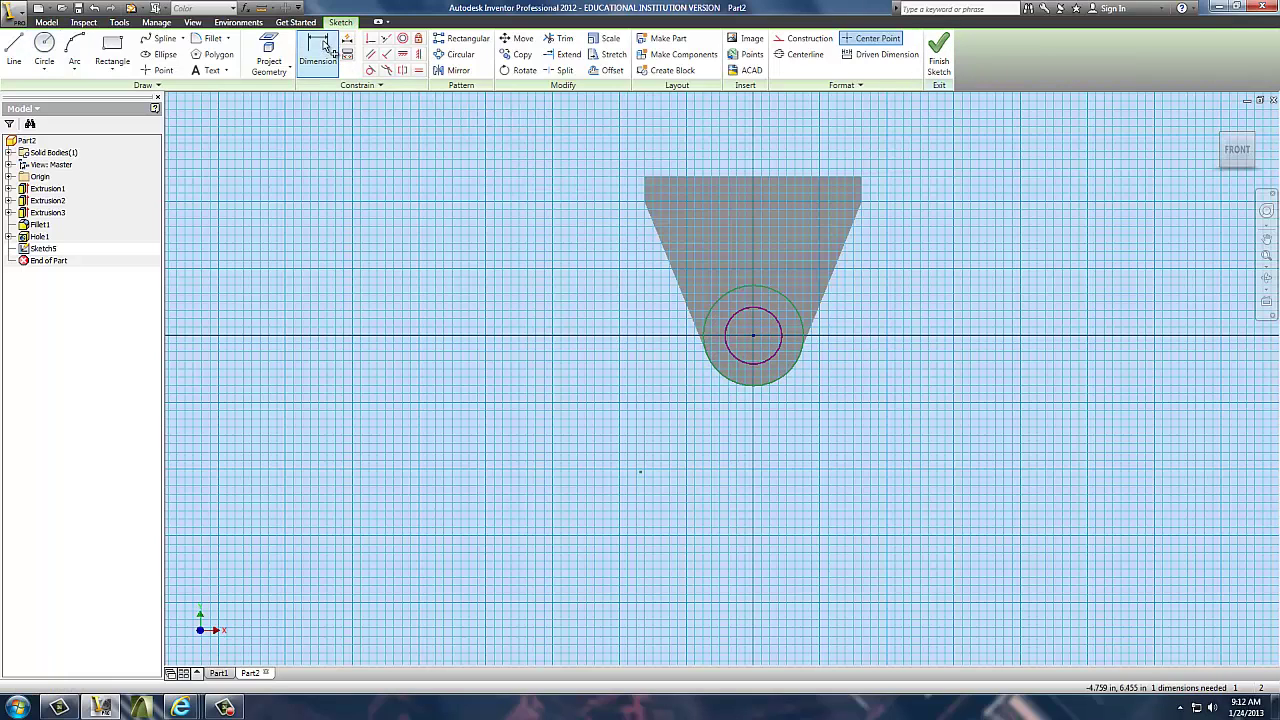
{"action": "left_click", "coordinate": [776, 318]}
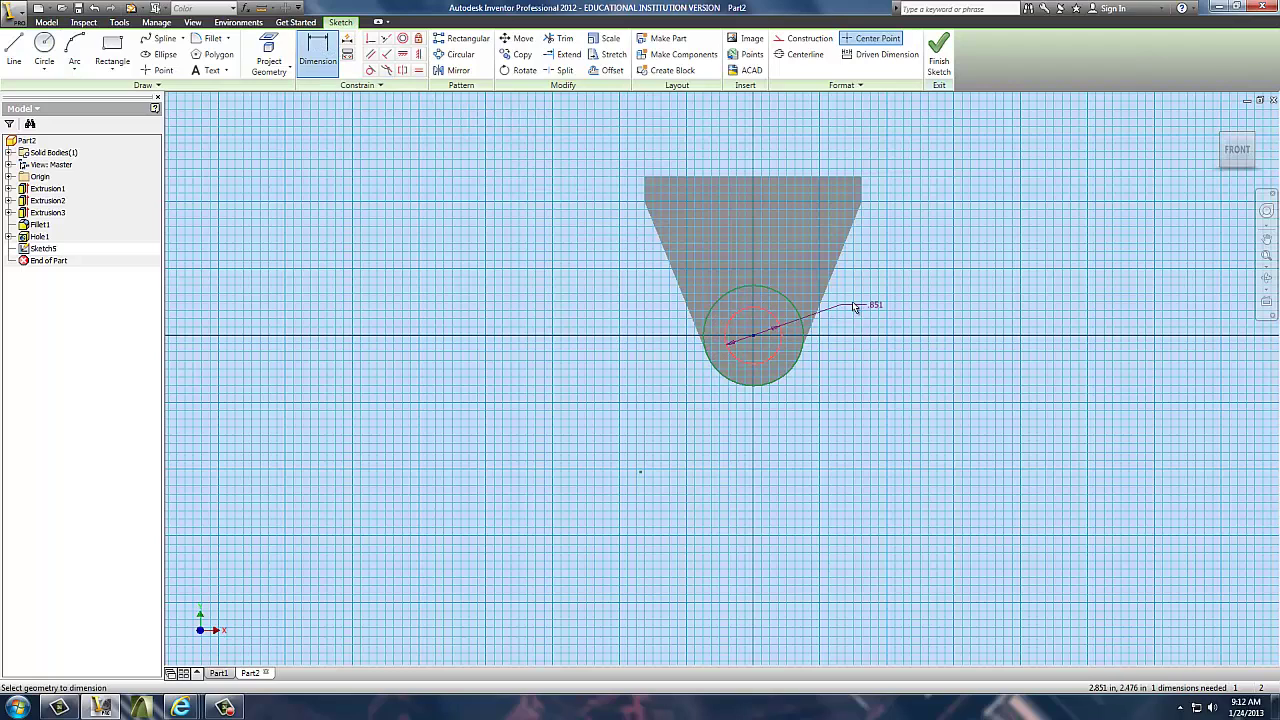
{"action": "left_click", "coordinate": [887, 300]}
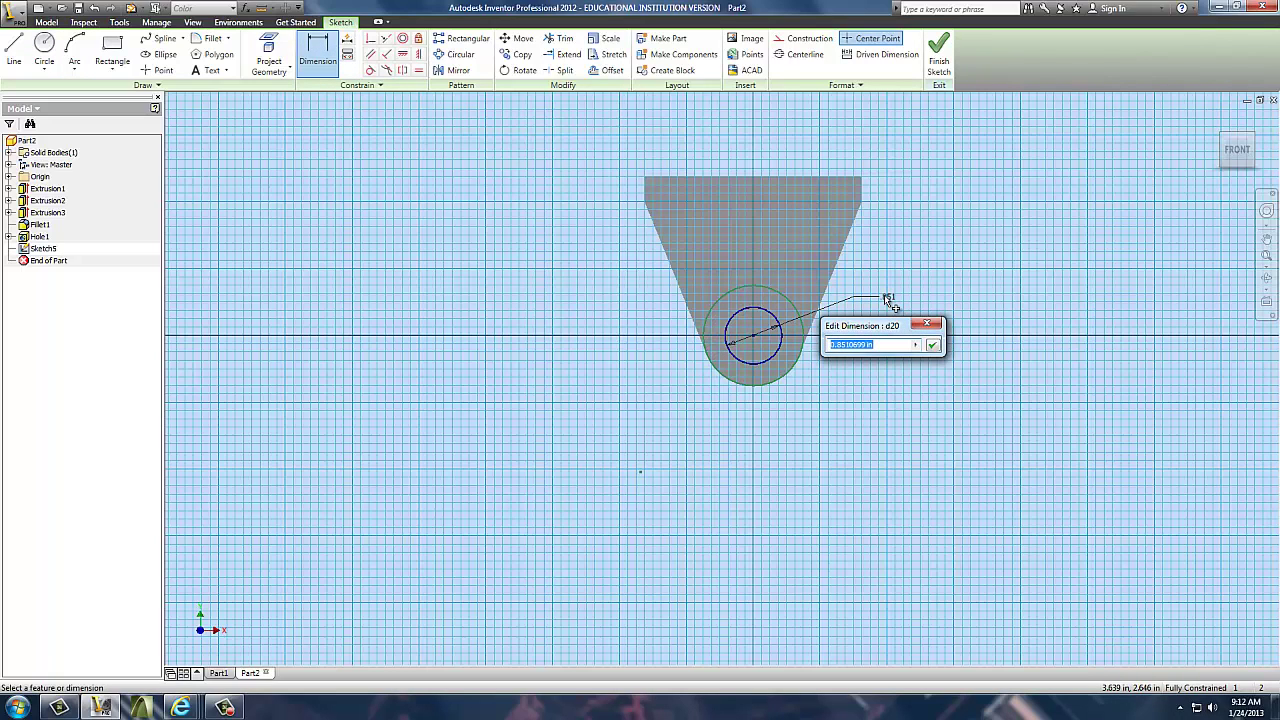
{"action": "type", "text": "1"}
{"action": "key", "text": "Return"}
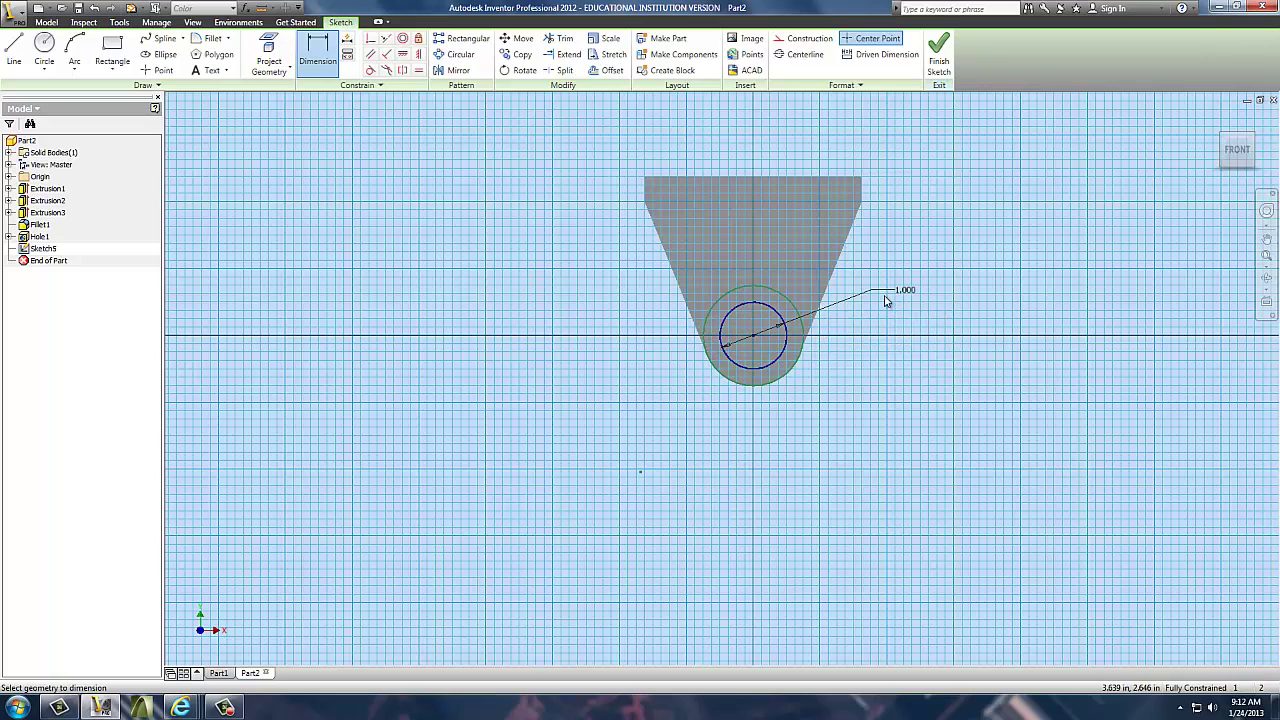
{"action": "left_click", "coordinate": [938, 52]}
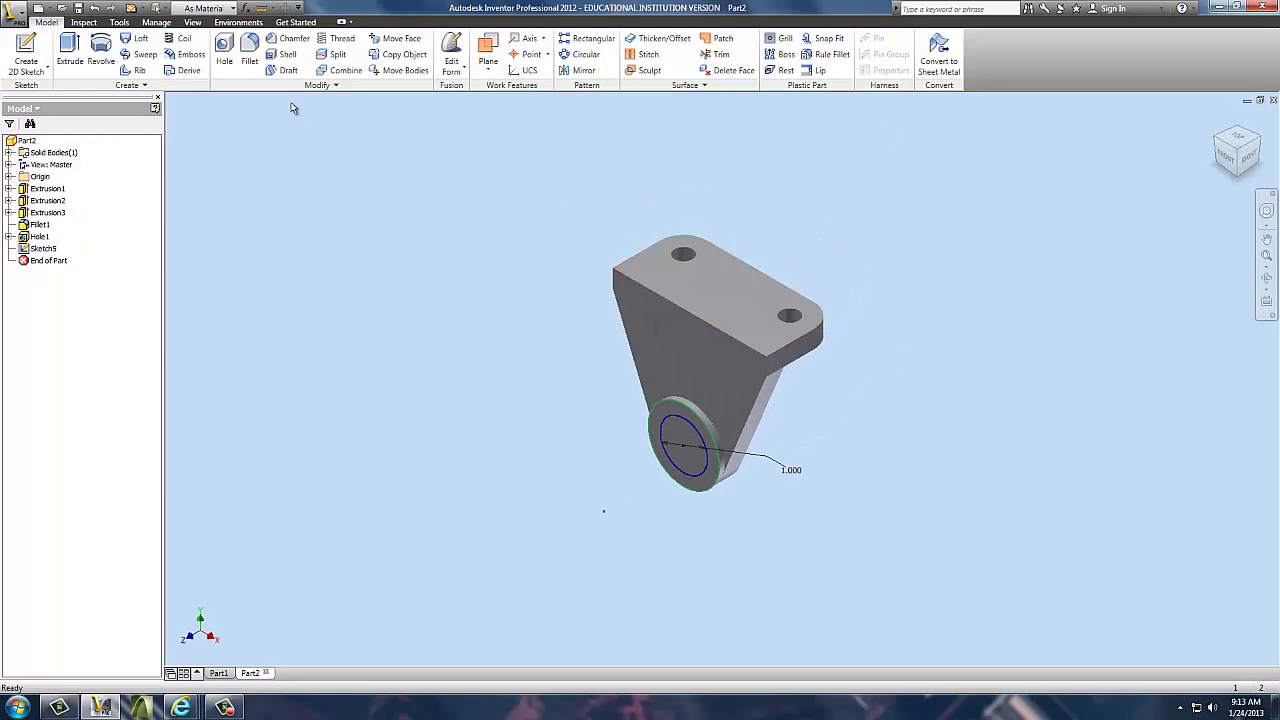
Step: Extrude the 1 in circle as a cut of distance 1.5-.375 from the boss face back through the bracket body
{"action": "left_click", "coordinate": [72, 58]}
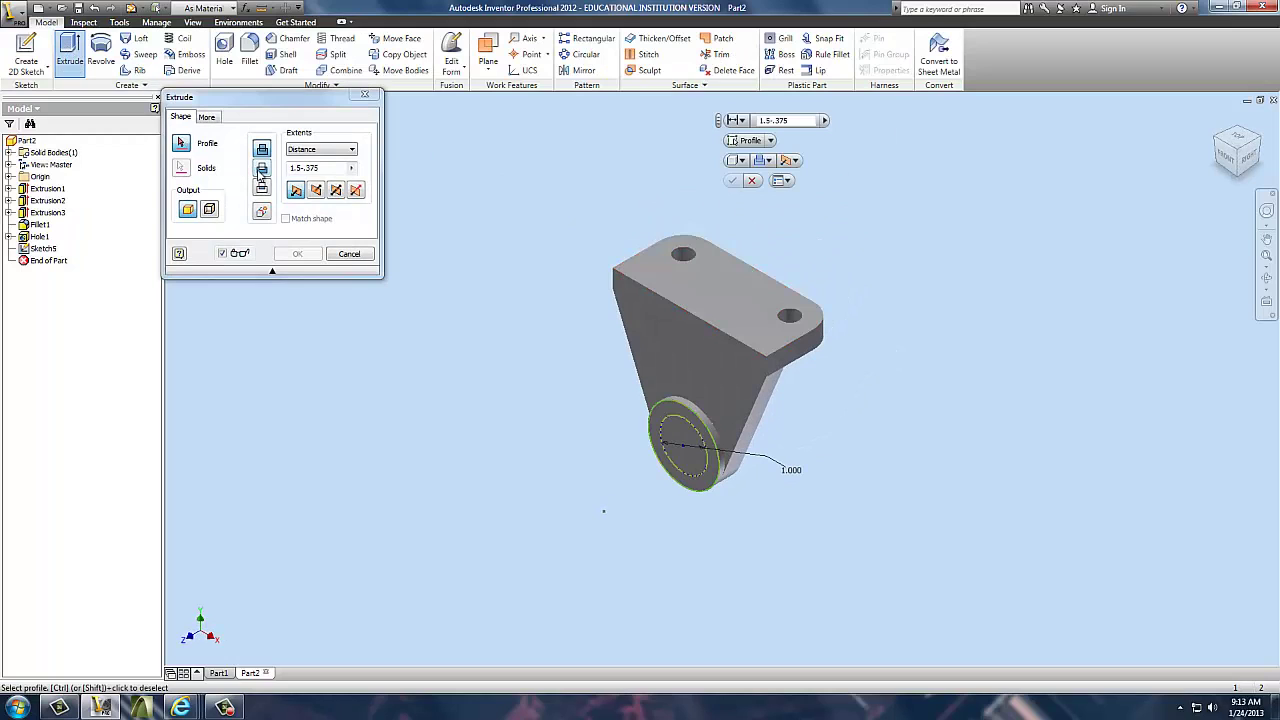
{"action": "left_click", "coordinate": [682, 447]}
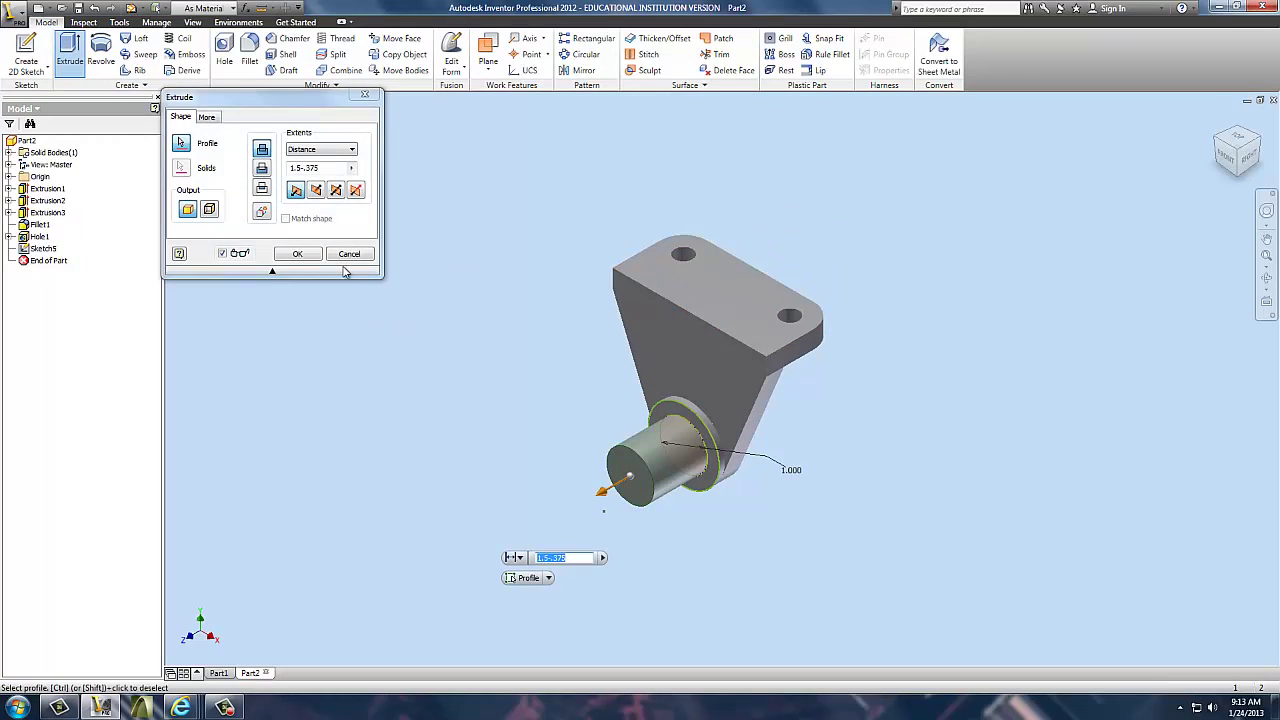
{"action": "left_click", "coordinate": [262, 169]}
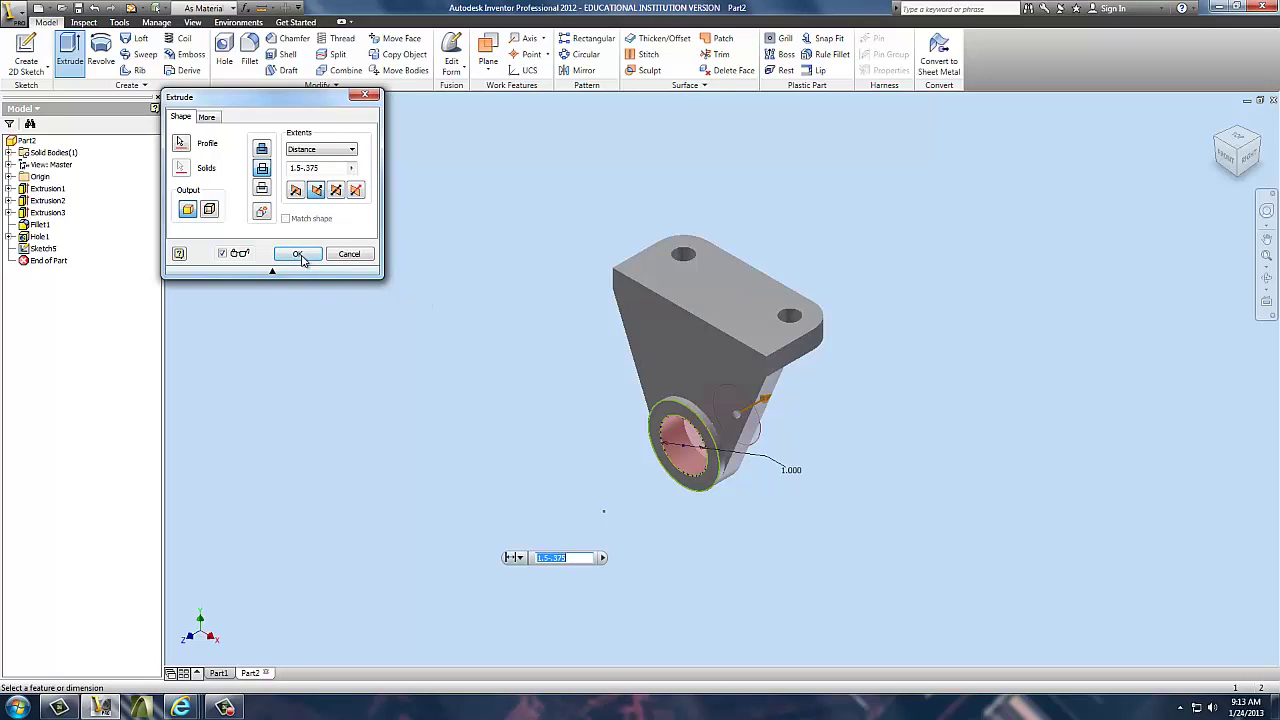
{"action": "left_click", "coordinate": [299, 255]}
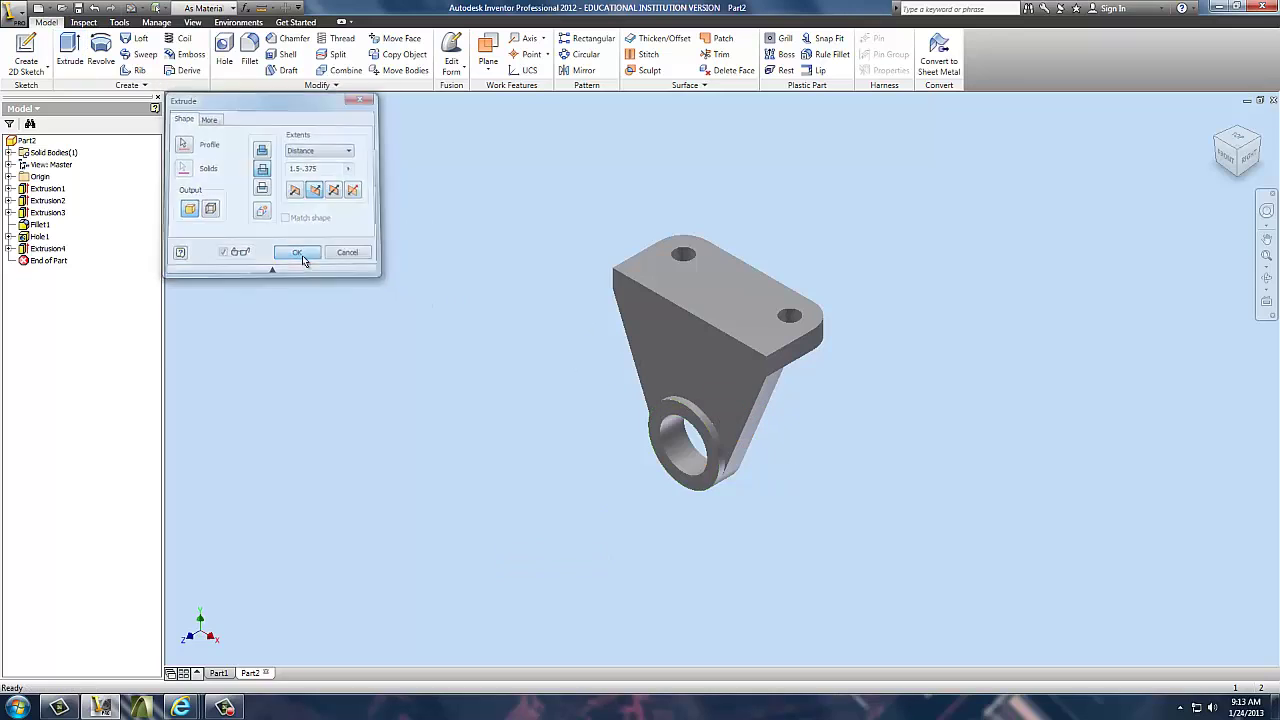
Step: Start a fillet on the outer edge chain of the top plate's underside and set its radius to .125 in
{"action": "left_click", "coordinate": [250, 48]}
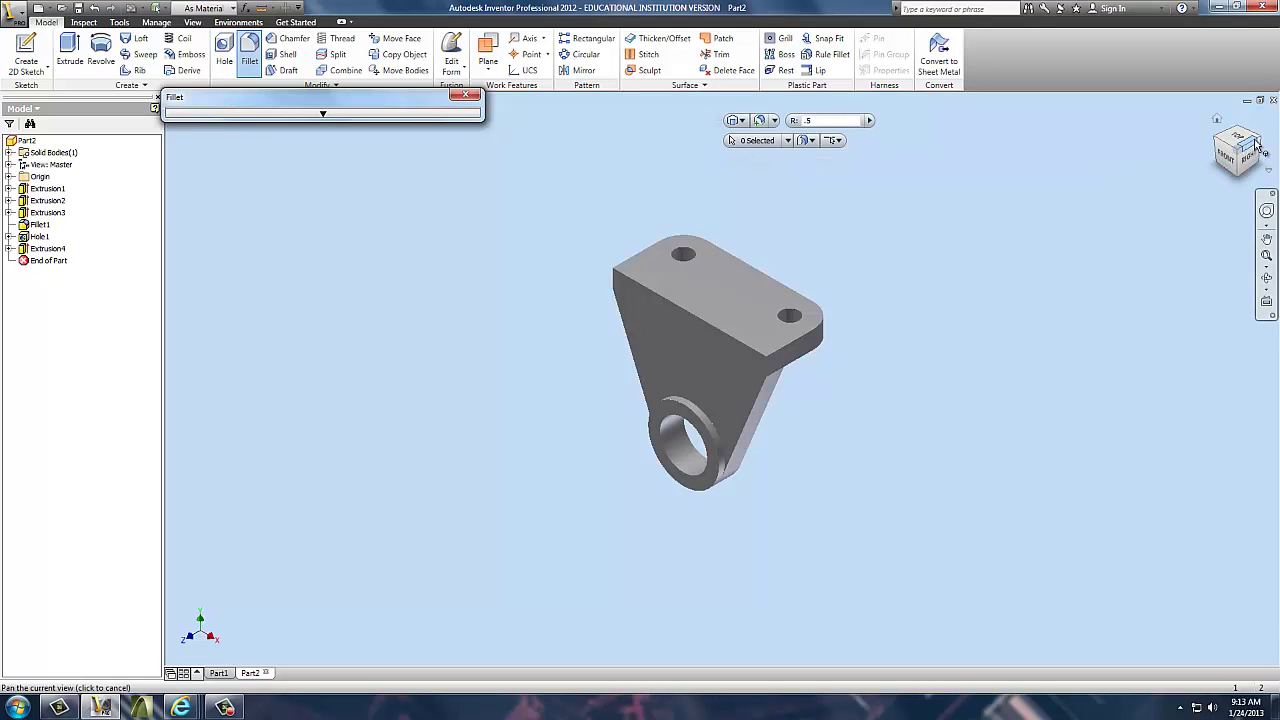
{"action": "left_click", "coordinate": [1230, 173]}
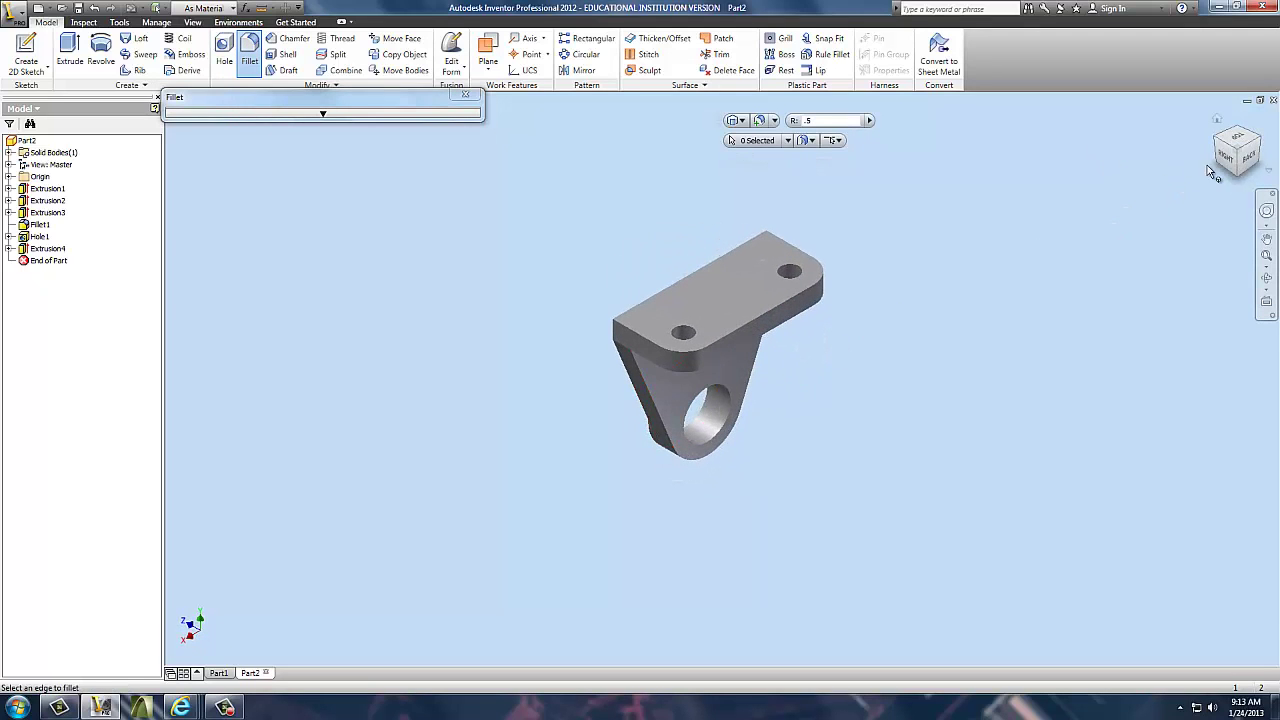
{"action": "left_click", "coordinate": [1238, 174]}
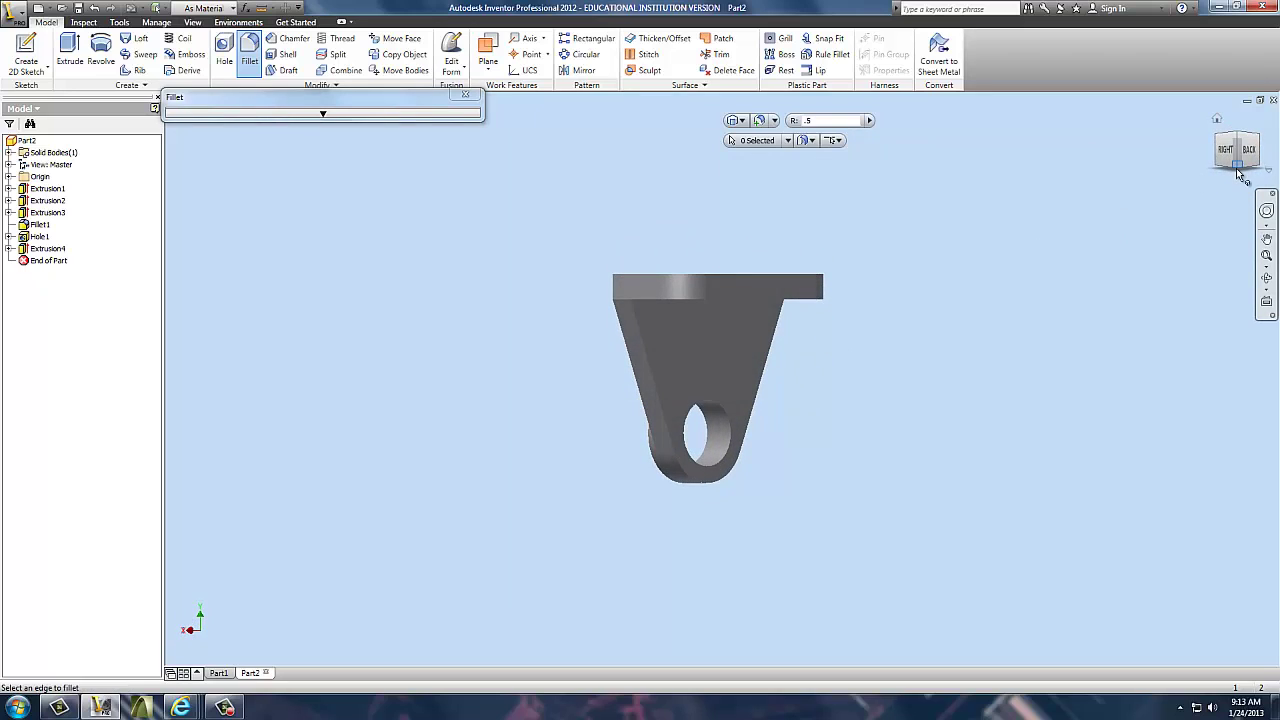
{"action": "left_click", "coordinate": [1242, 172]}
{"action": "left_click", "coordinate": [630, 278]}
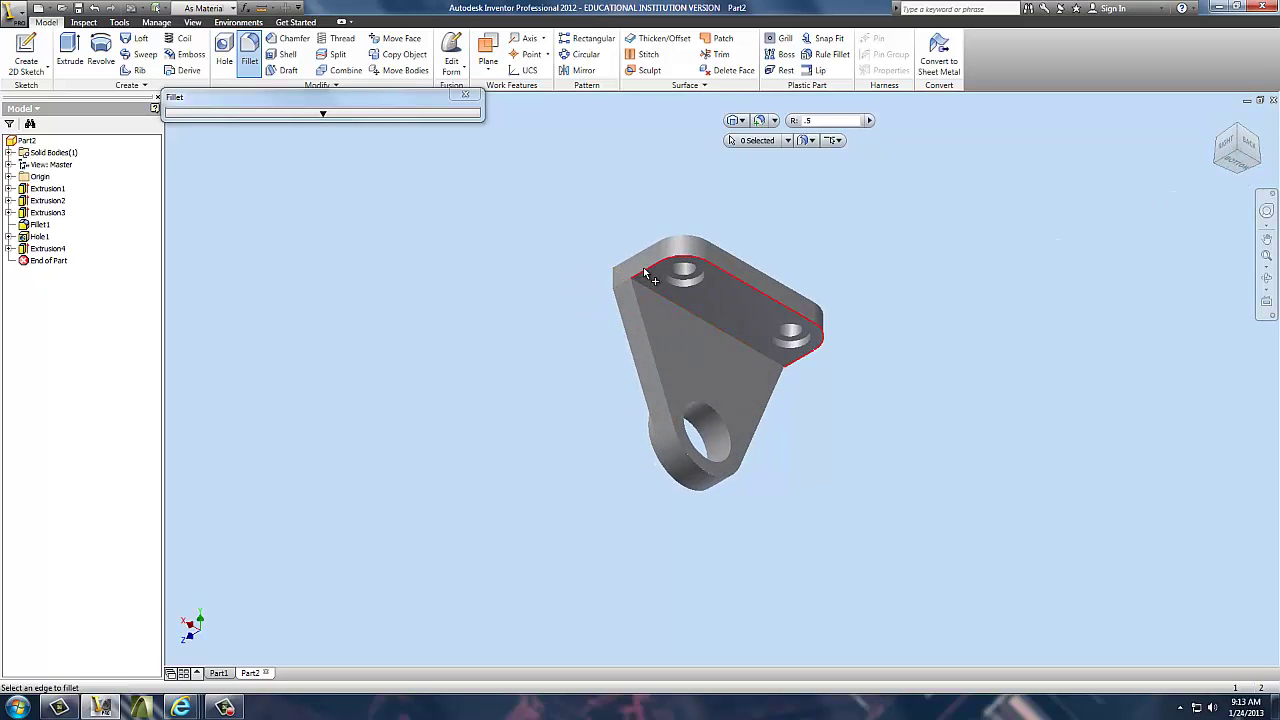
{"action": "double_click", "coordinate": [821, 229]}
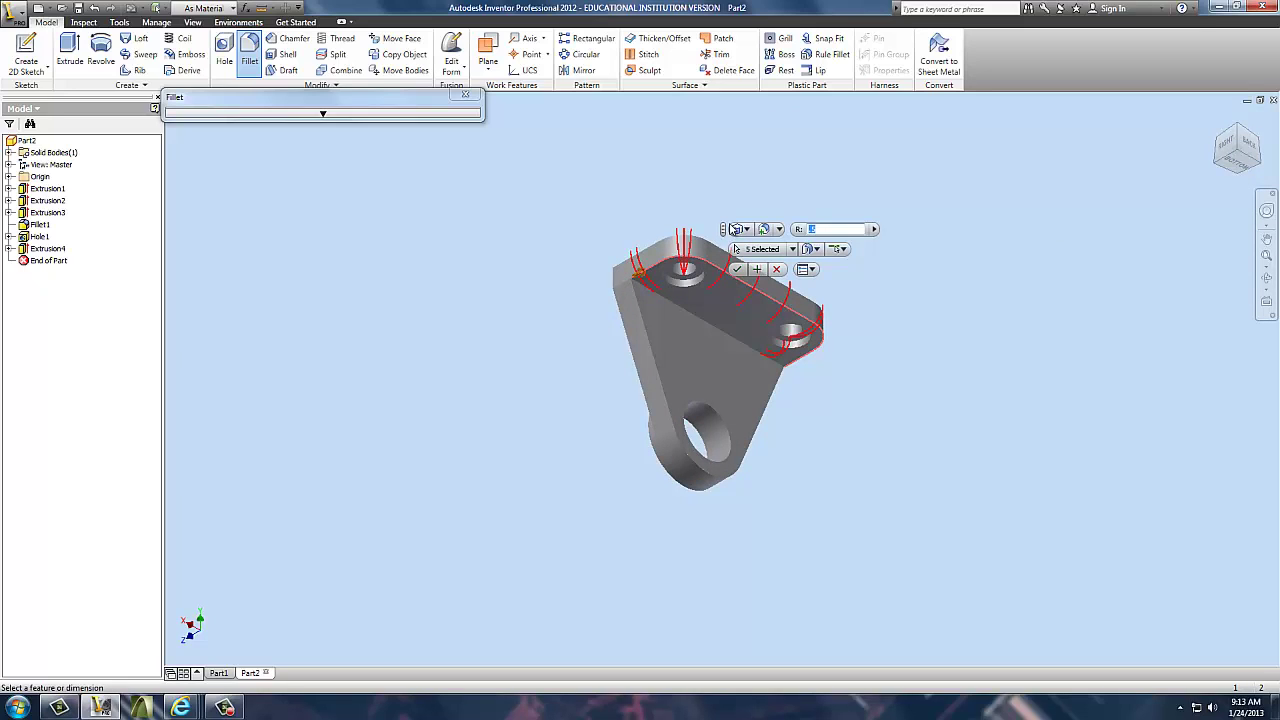
{"action": "type", "text": ".125"}
{"action": "key", "text": "Return"}
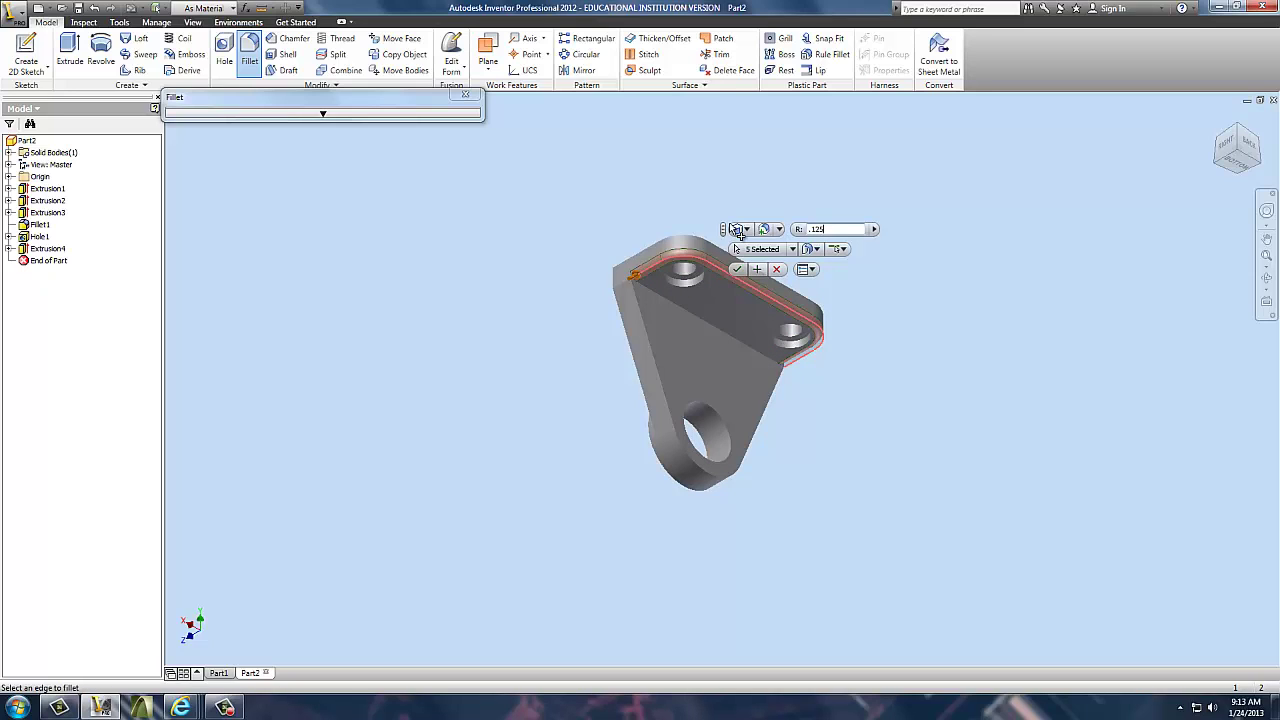
Step: Add the inner and side edges where the plate meets the body and the body's rear outline edges to the fillet, and apply it
{"action": "left_click", "coordinate": [622, 283]}
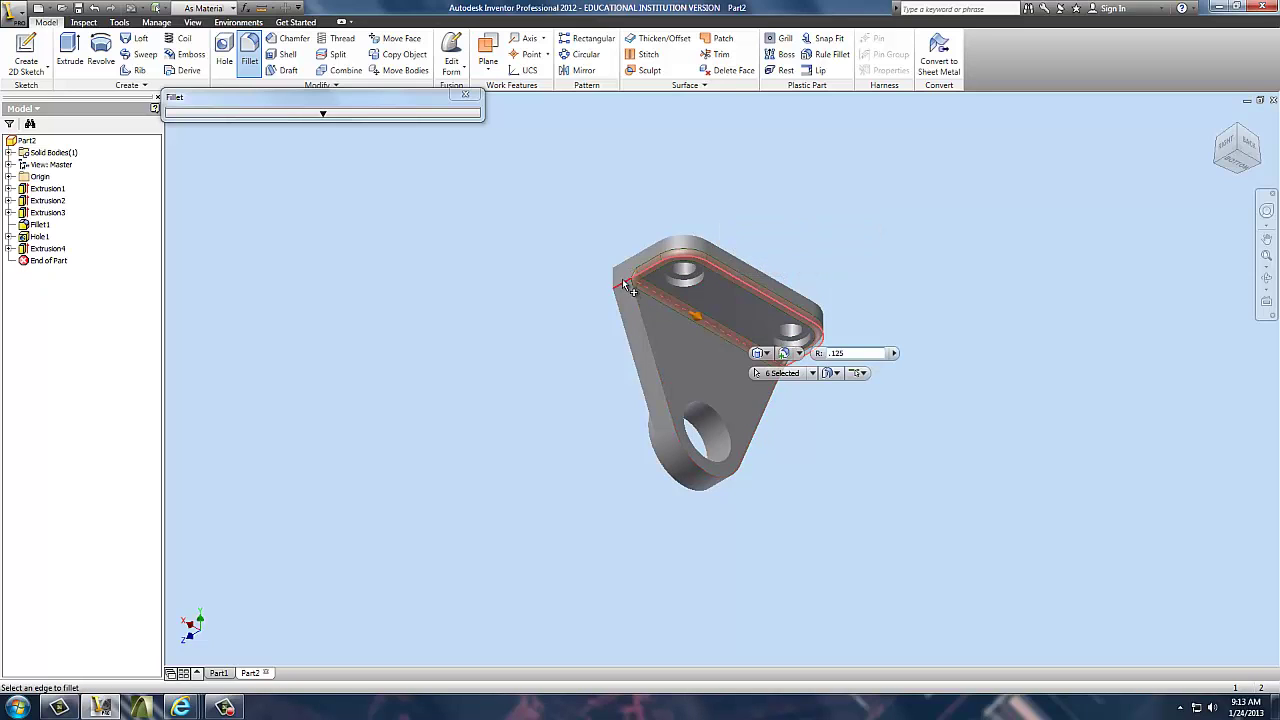
{"action": "left_click", "coordinate": [653, 295]}
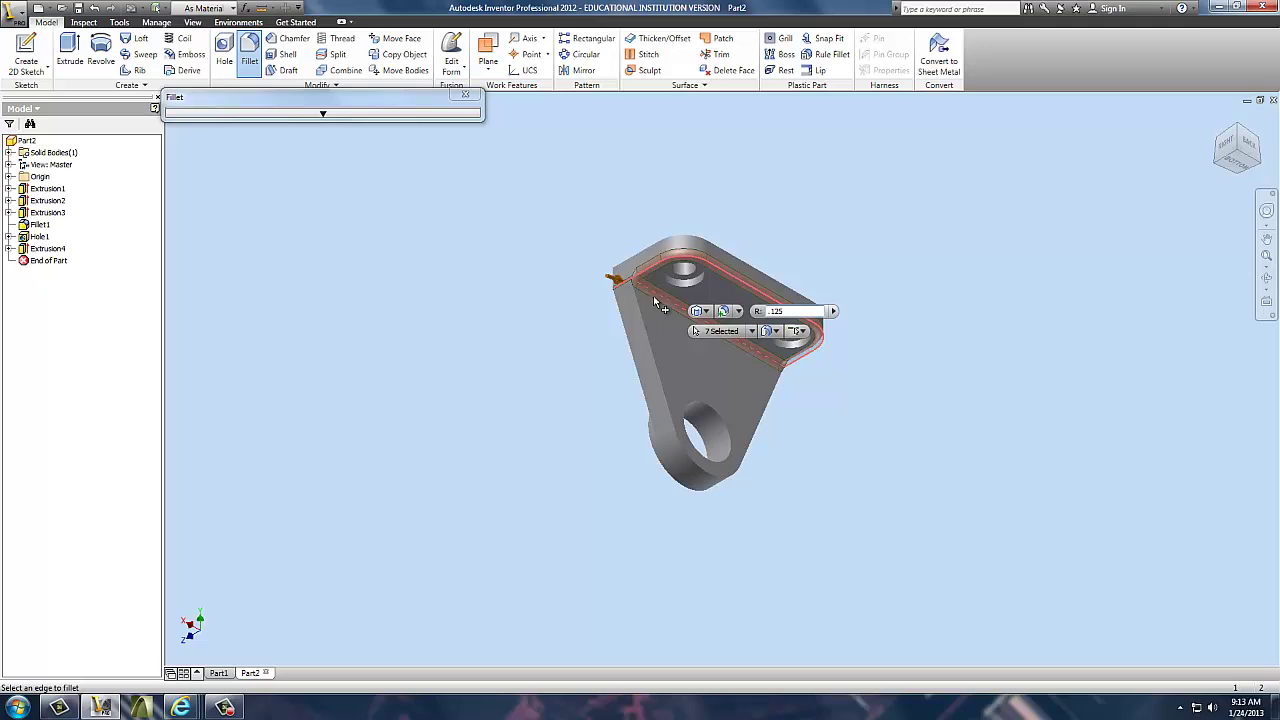
{"action": "left_click", "coordinate": [777, 376]}
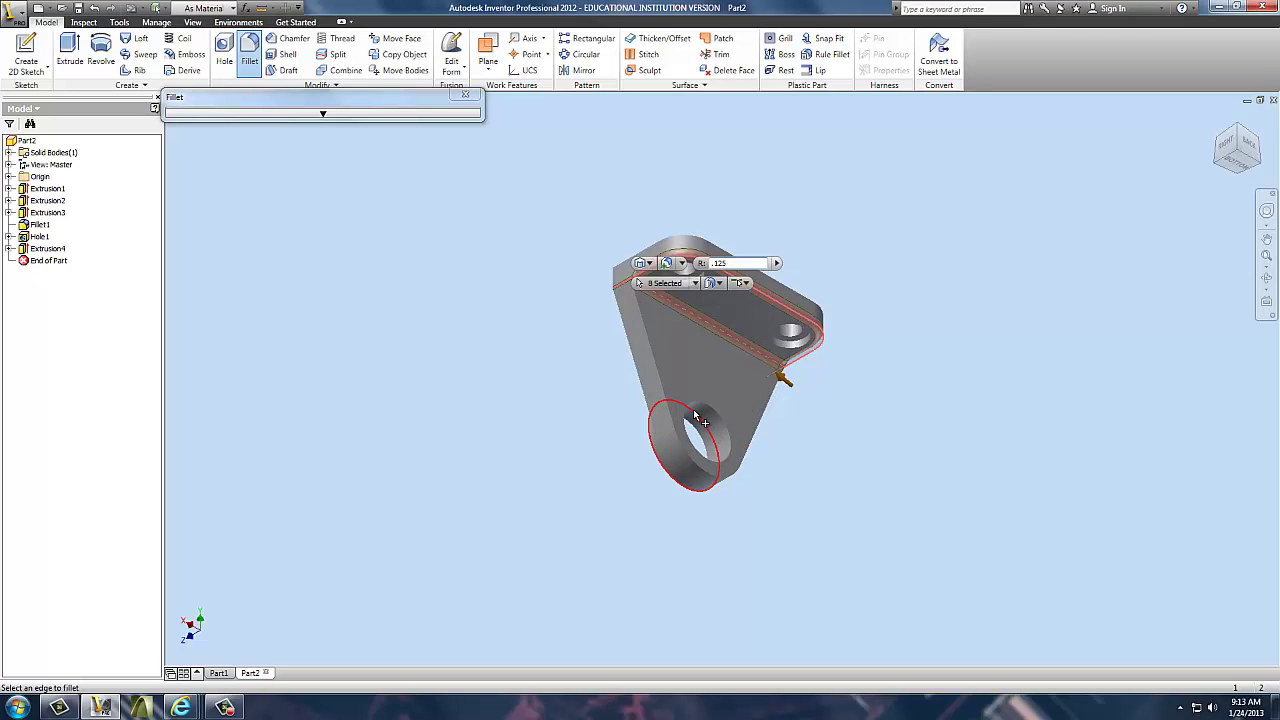
{"action": "left_click", "coordinate": [655, 368]}
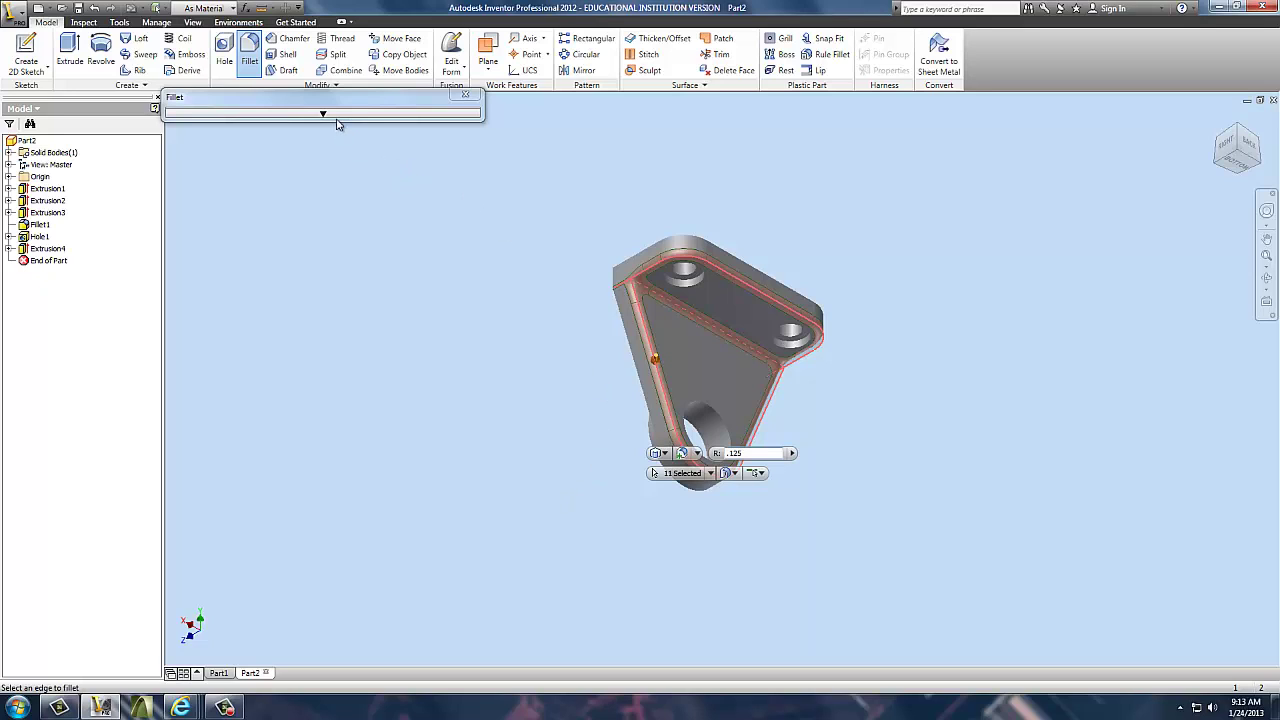
{"action": "key", "text": "Return"}
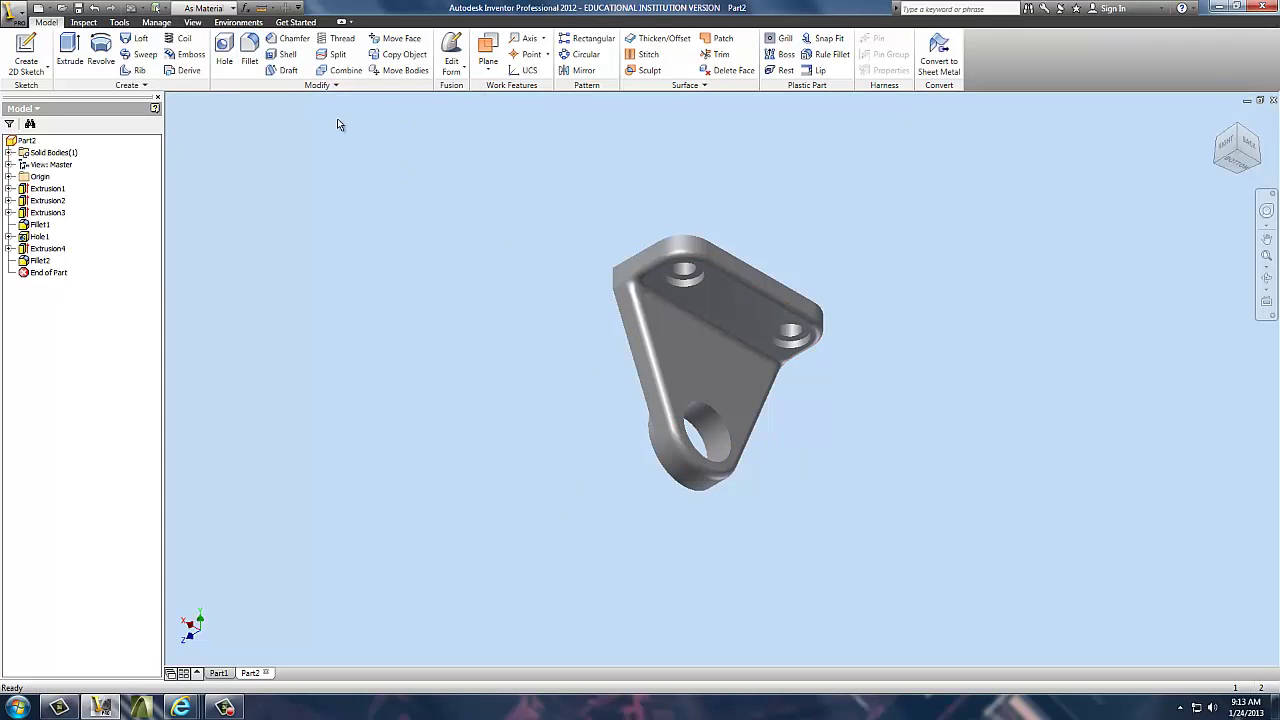